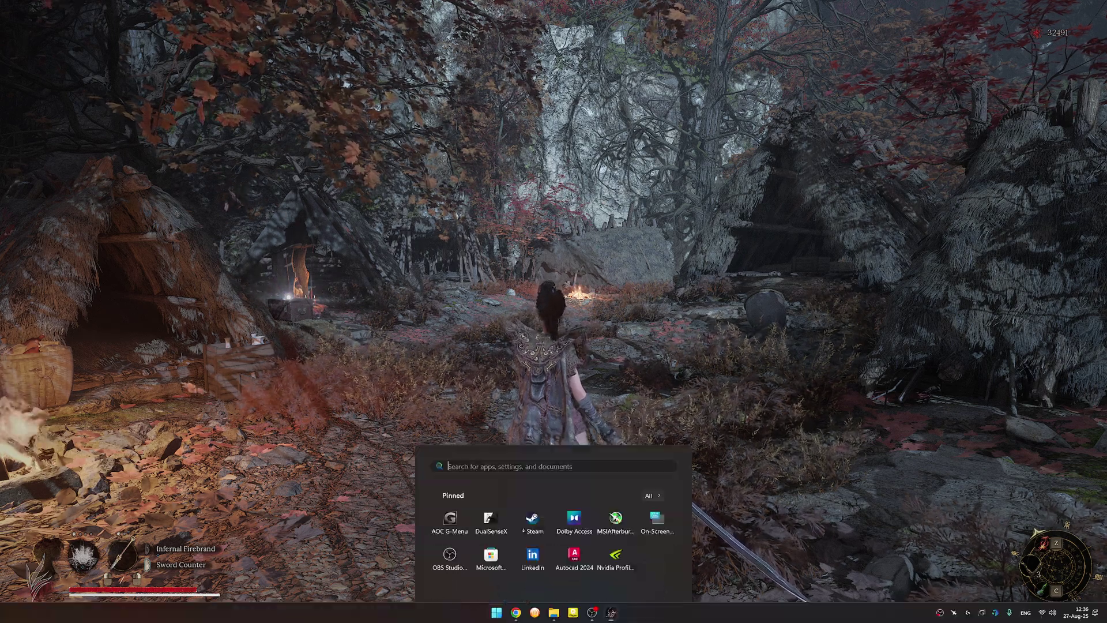
key(super)
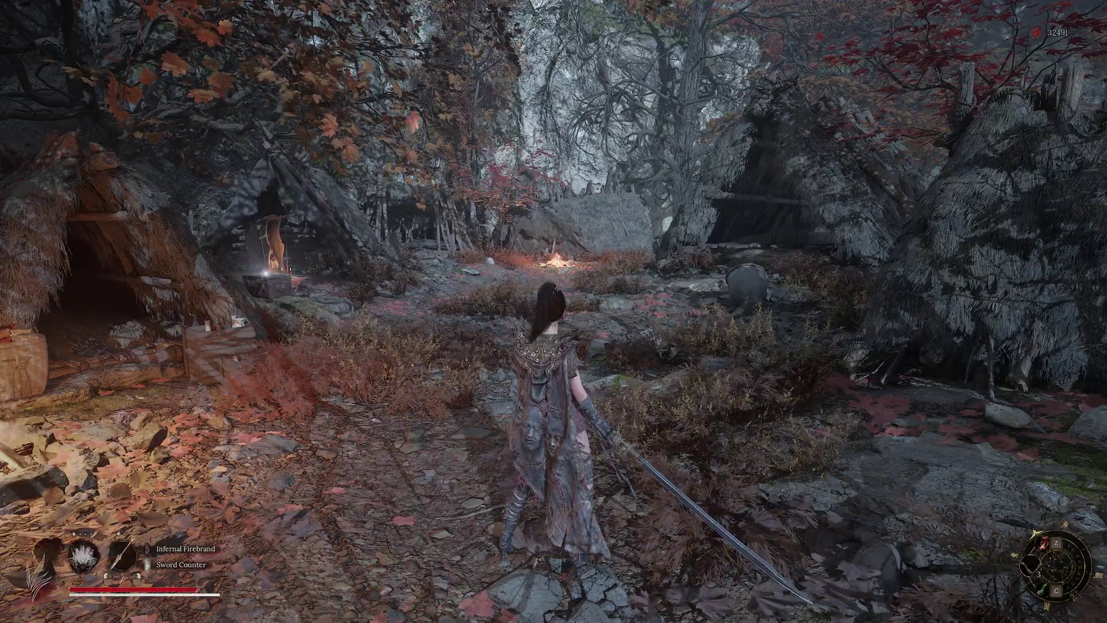
- Dismiss the Start menu and bring up ReShade's Settings page over the running game
key(Home)
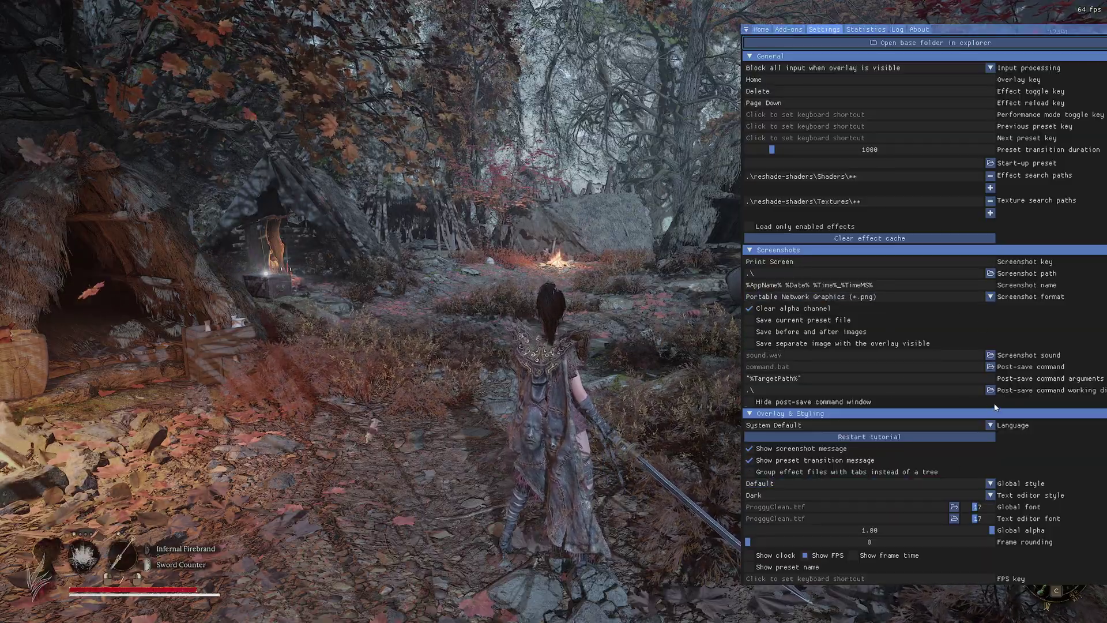
- Toggle Show FPS off and back on so the counter stays visible, then close ReShade
click(817, 555)
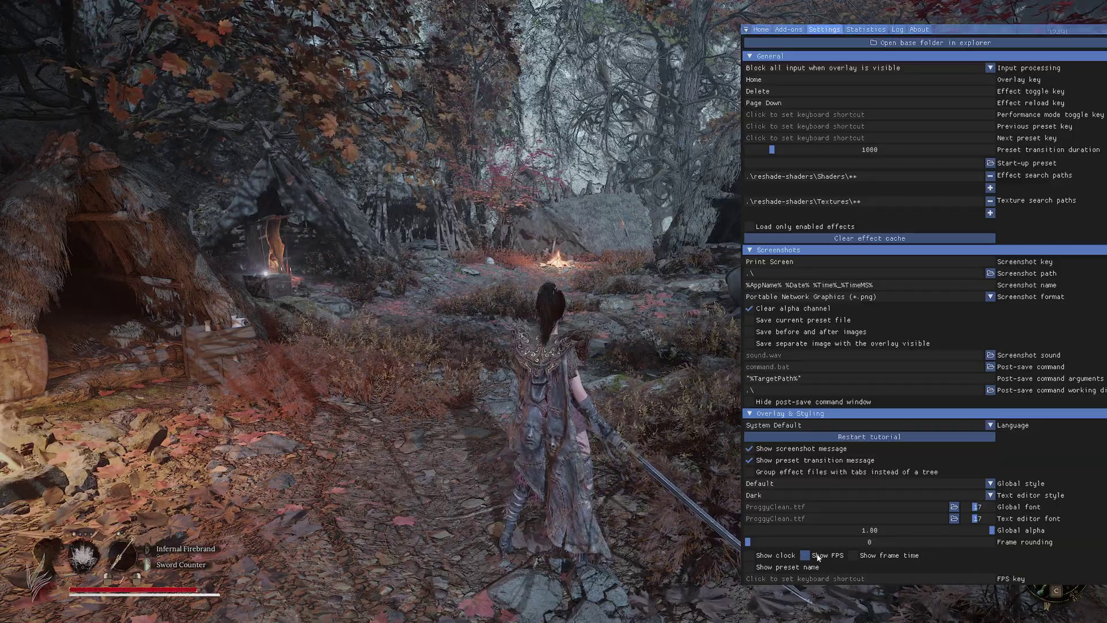
click(818, 555)
key(Home)
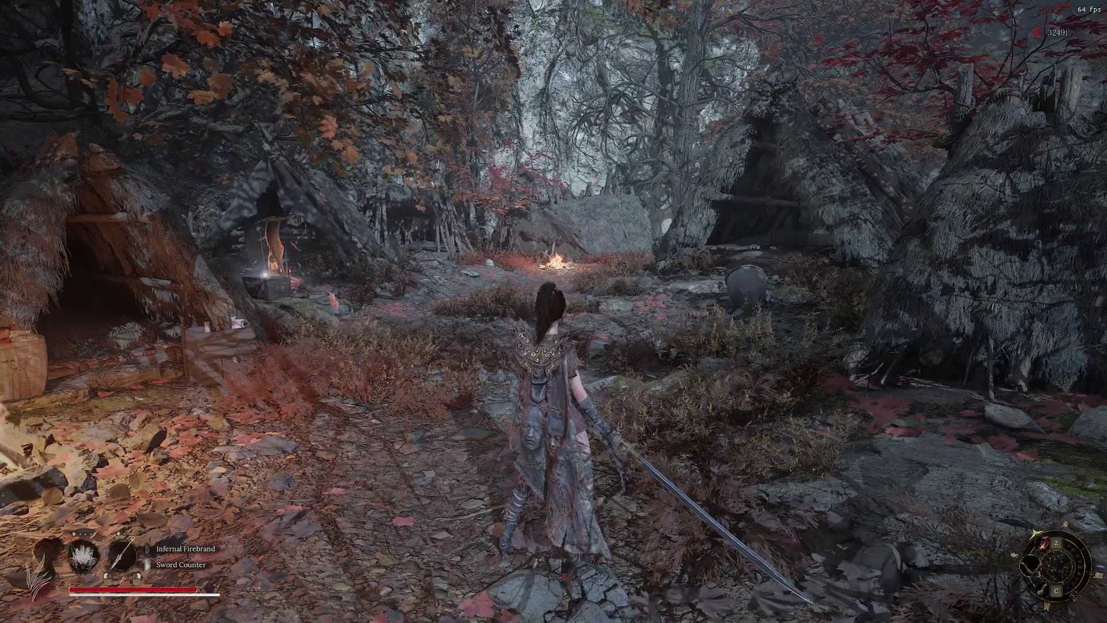
- Browse the game's settings menu, then return to gameplay
key(Escape)
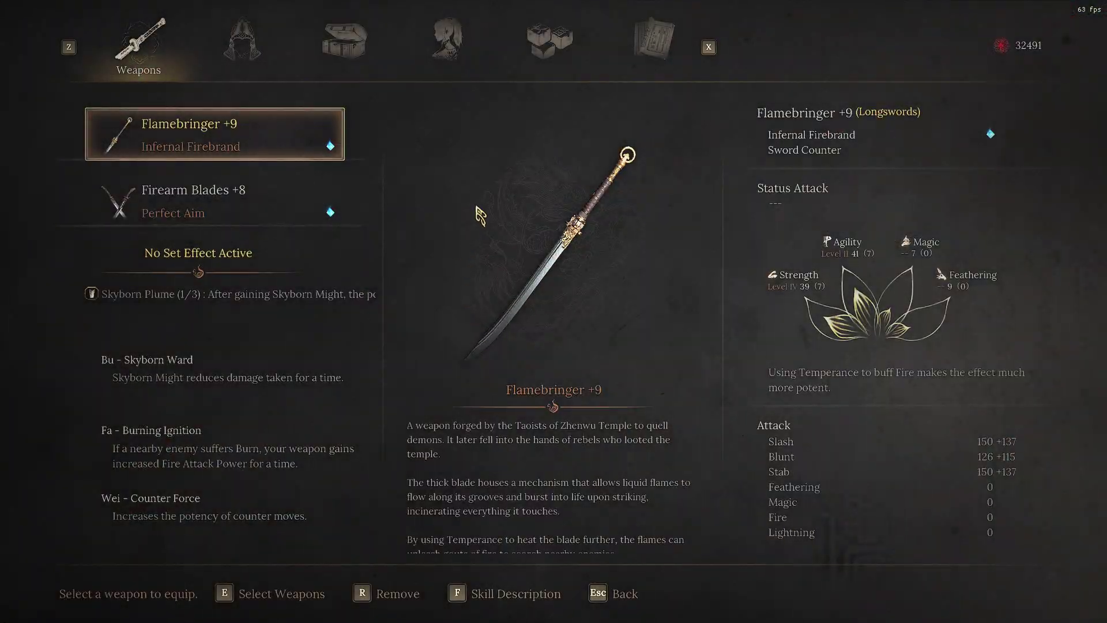
key(x)
key(x)
key(x)
key(x)
mouse_move(188, 447)
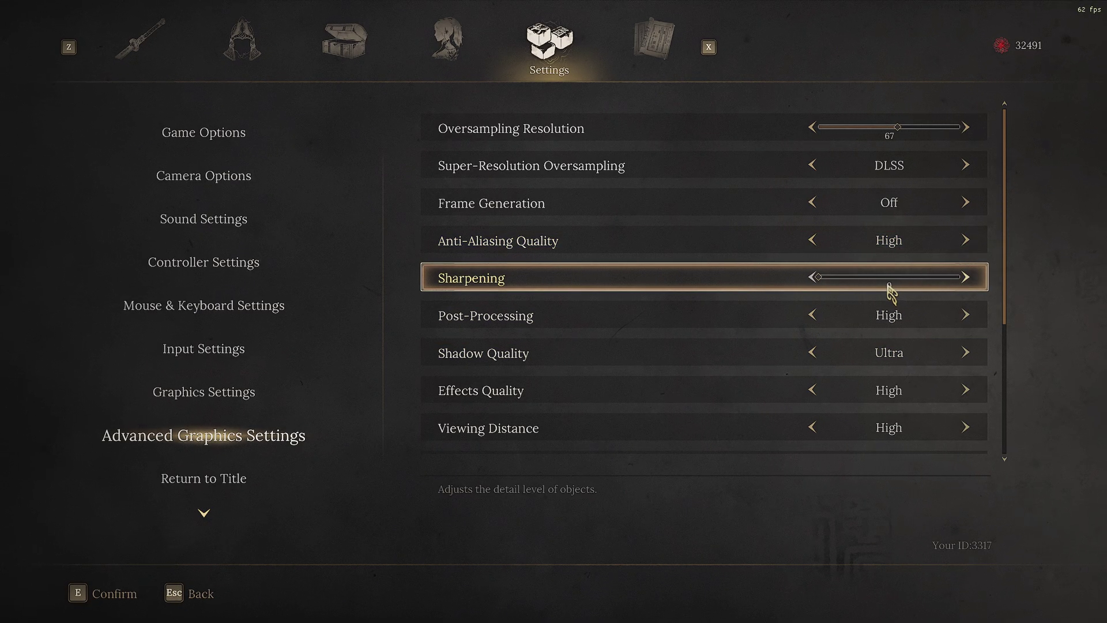
scroll(891, 294, down, 3)
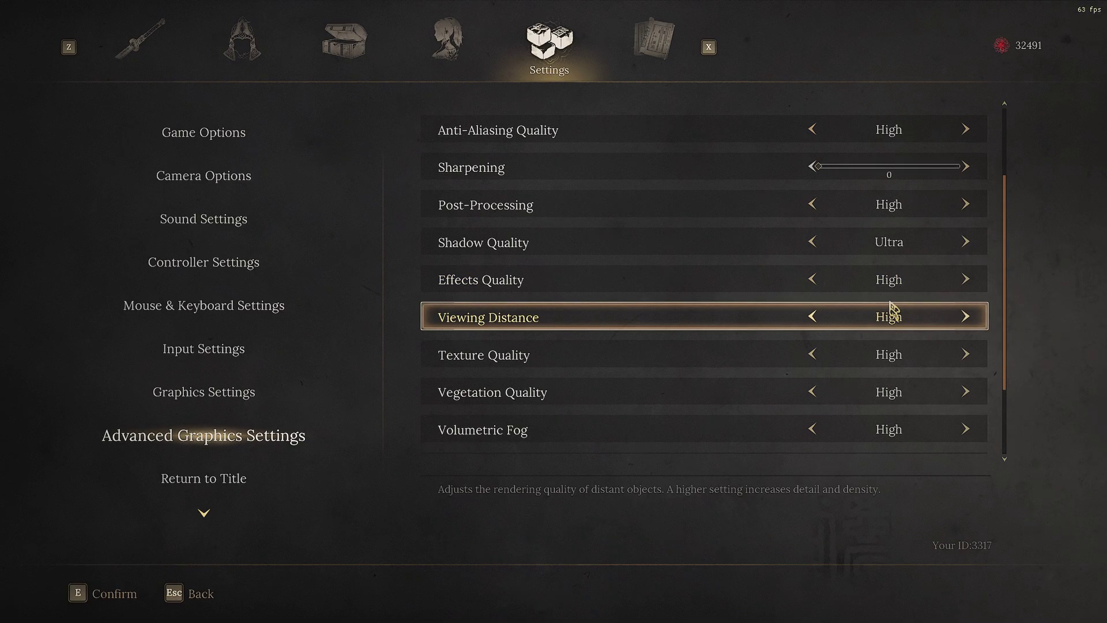
scroll(892, 307, down, 3)
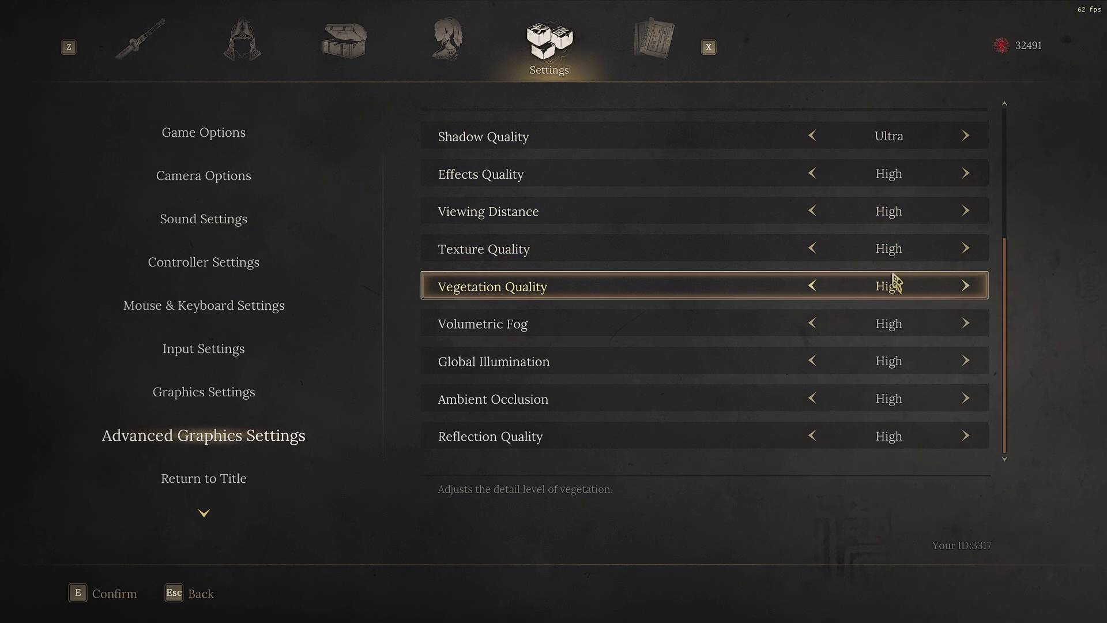
scroll(894, 285, up, 3)
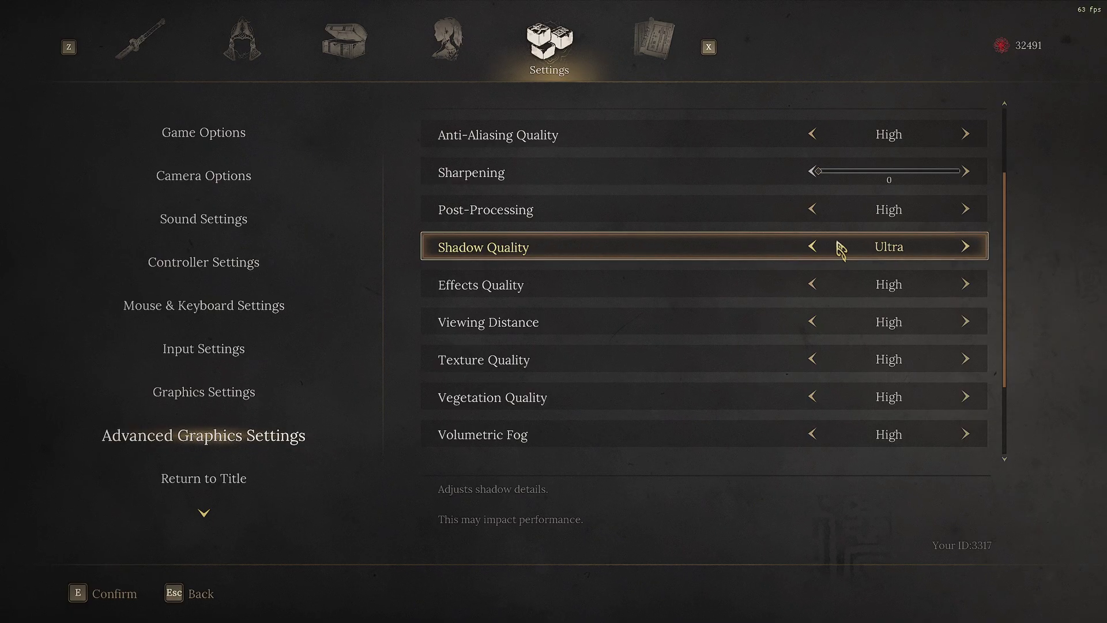
scroll(842, 252, up, 3)
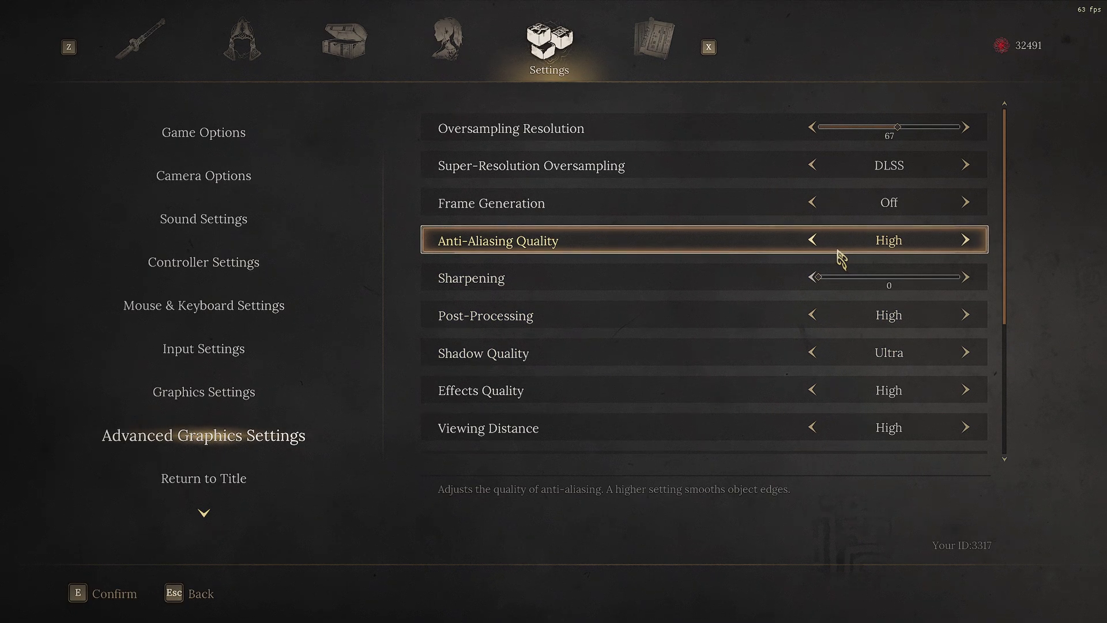
key(Escape)
key(Escape)
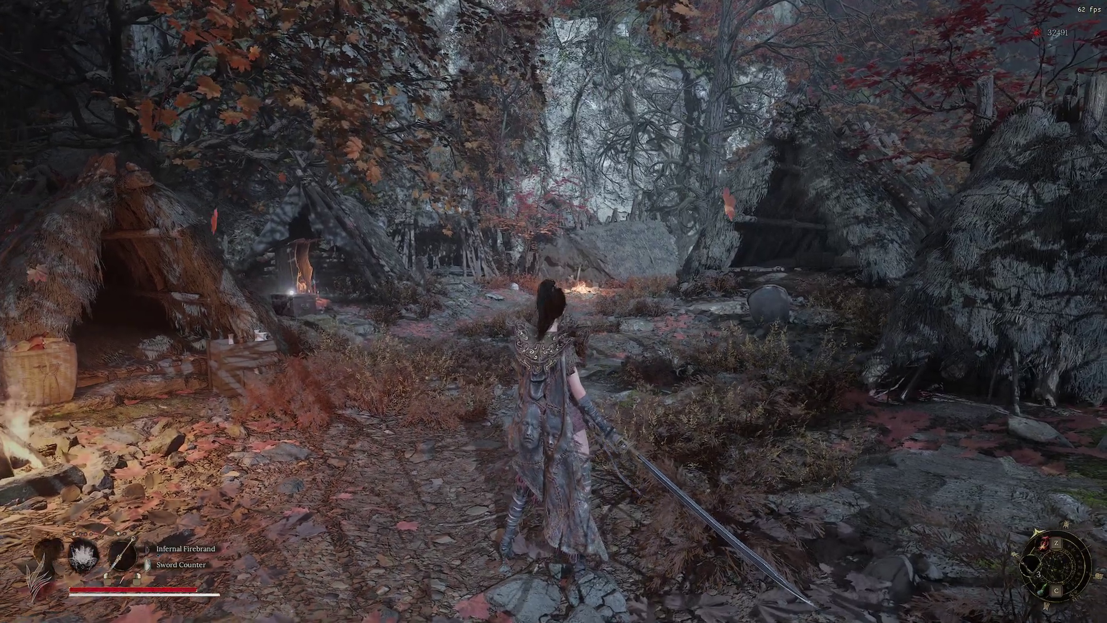
- Try enabling Frame Generation in Advanced Graphics Settings; it stays Off after the unsupported-card warning
key(Tab)
click(550, 40)
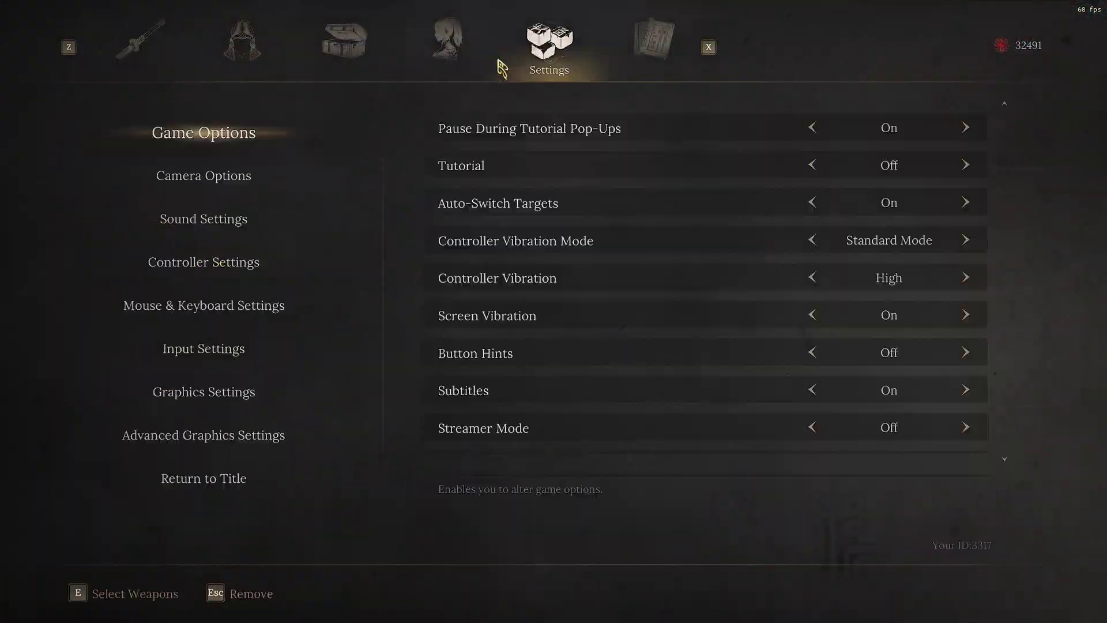
click(104, 432)
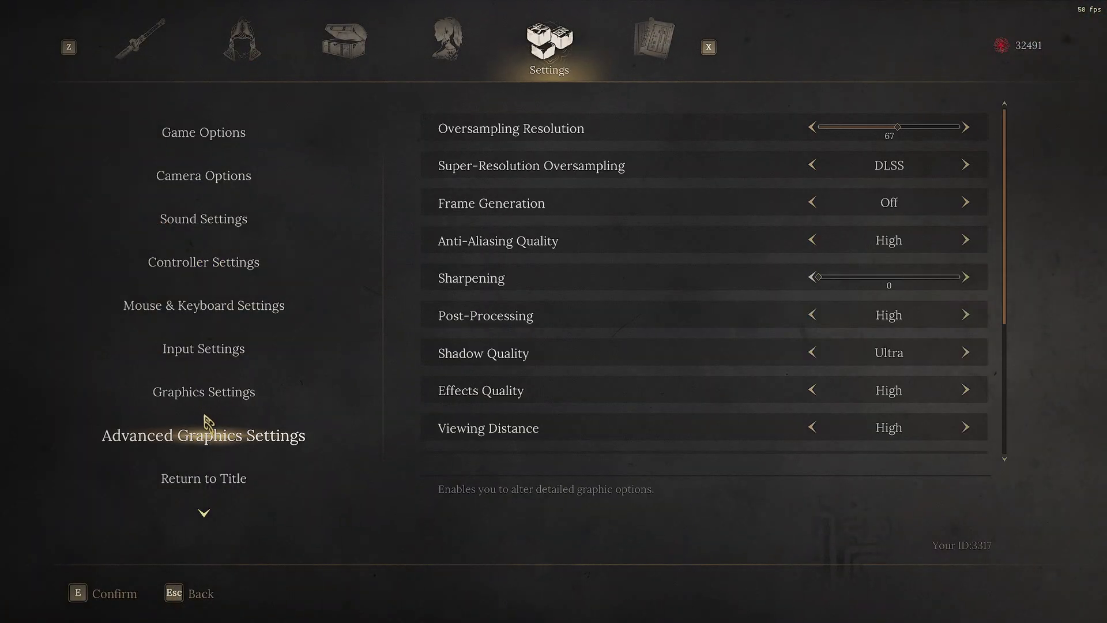
click(966, 203)
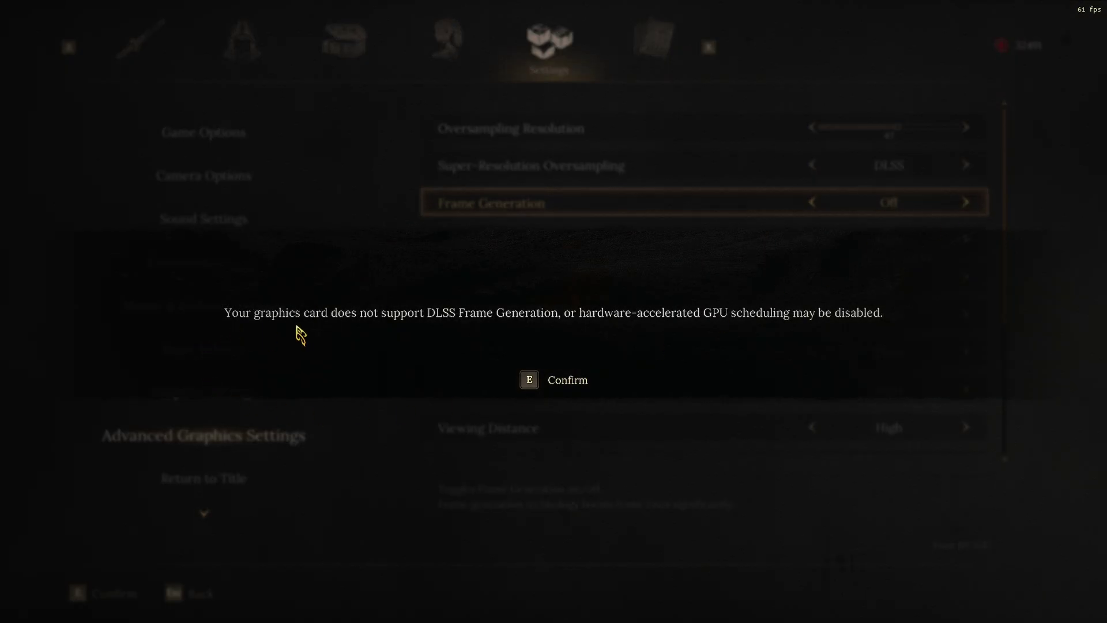
key(e)
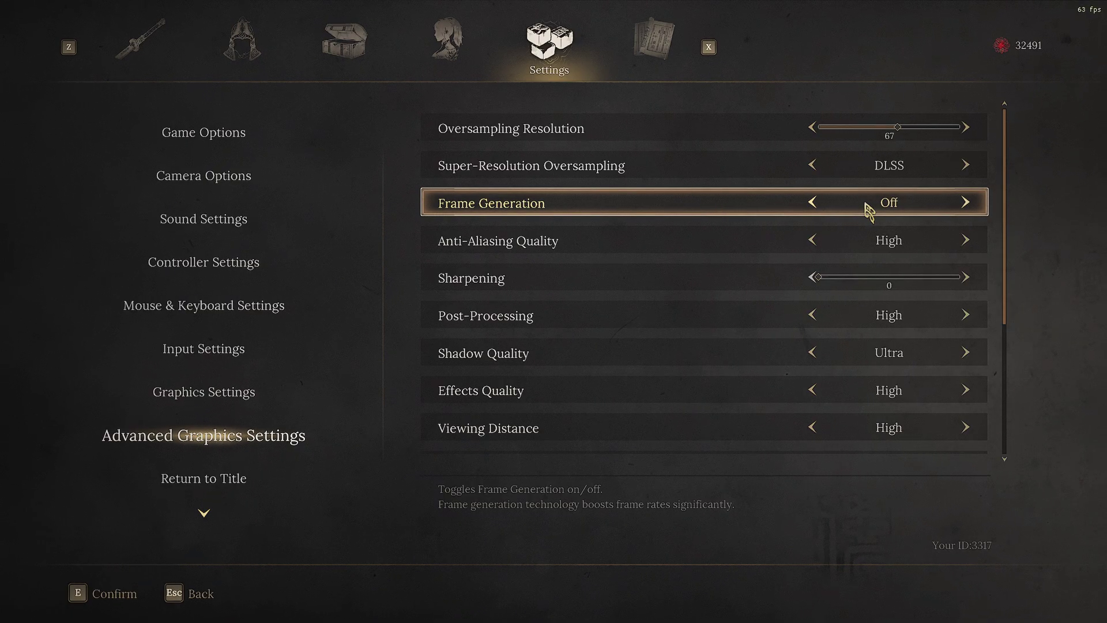
key(Escape)
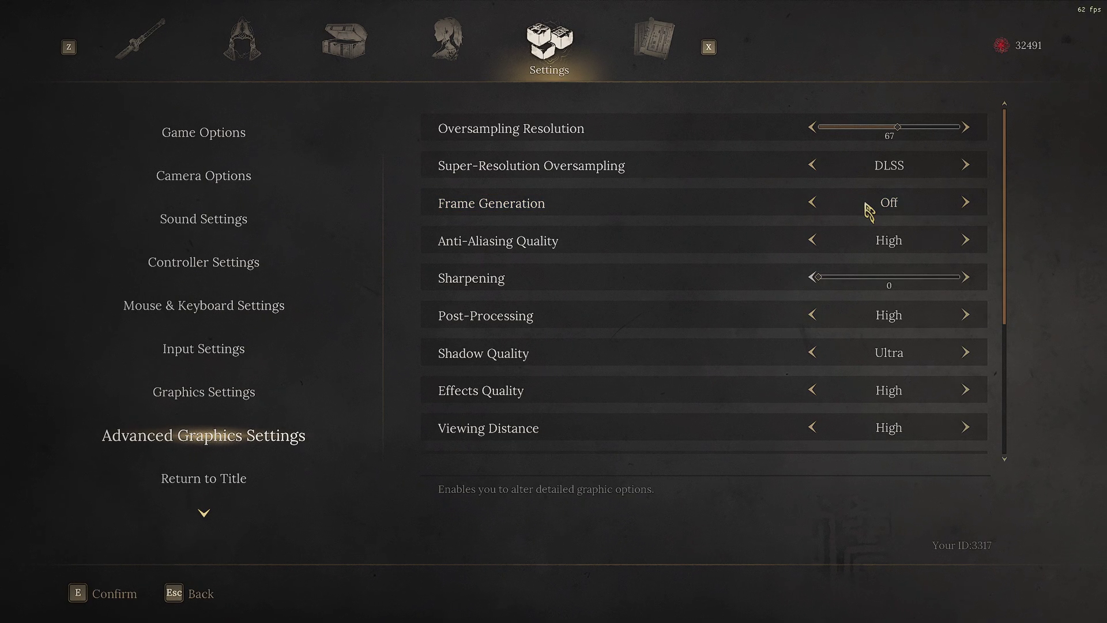
- Quit the game, search Google for 'optical scaler', and open the OptiScaler GitHub repository
click(204, 513)
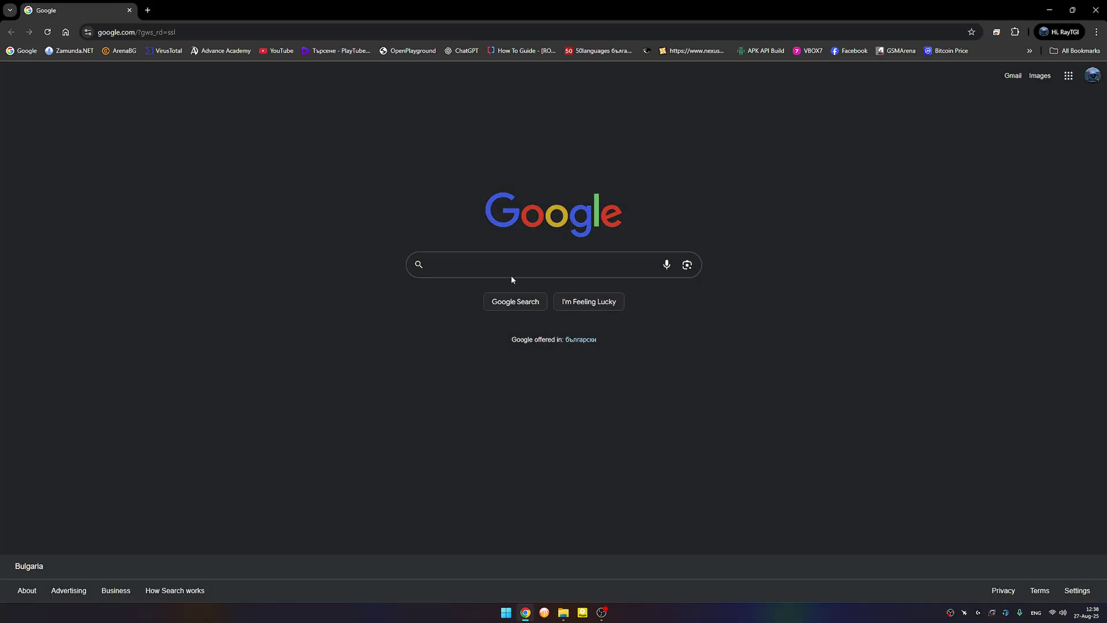
click(512, 271)
text(optical sl)
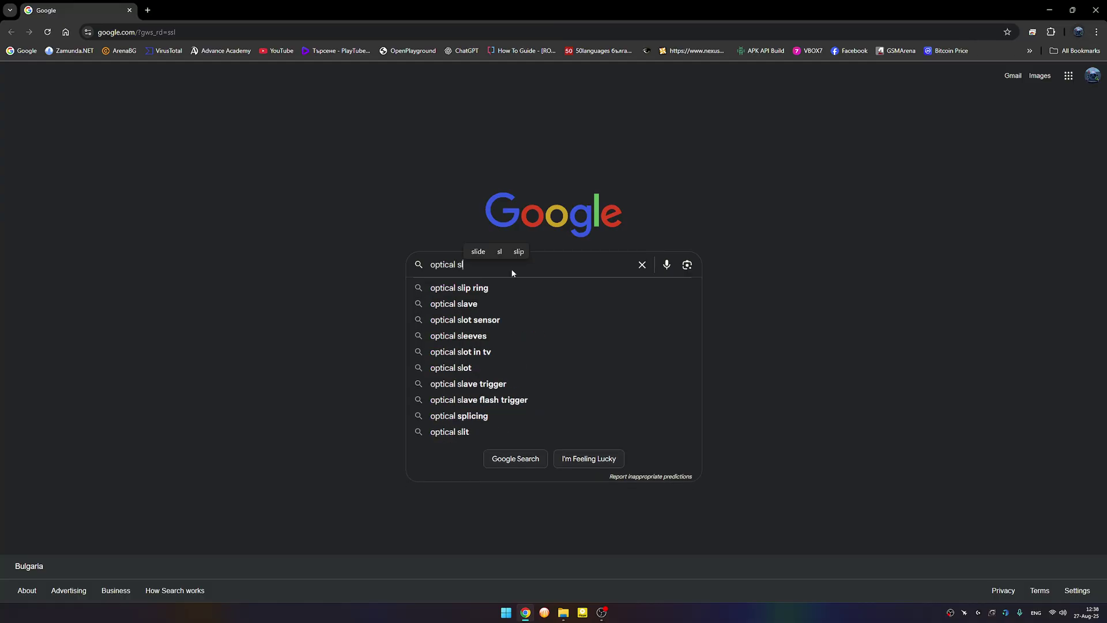
key(BackSpace)
text(caler)
key(Return)
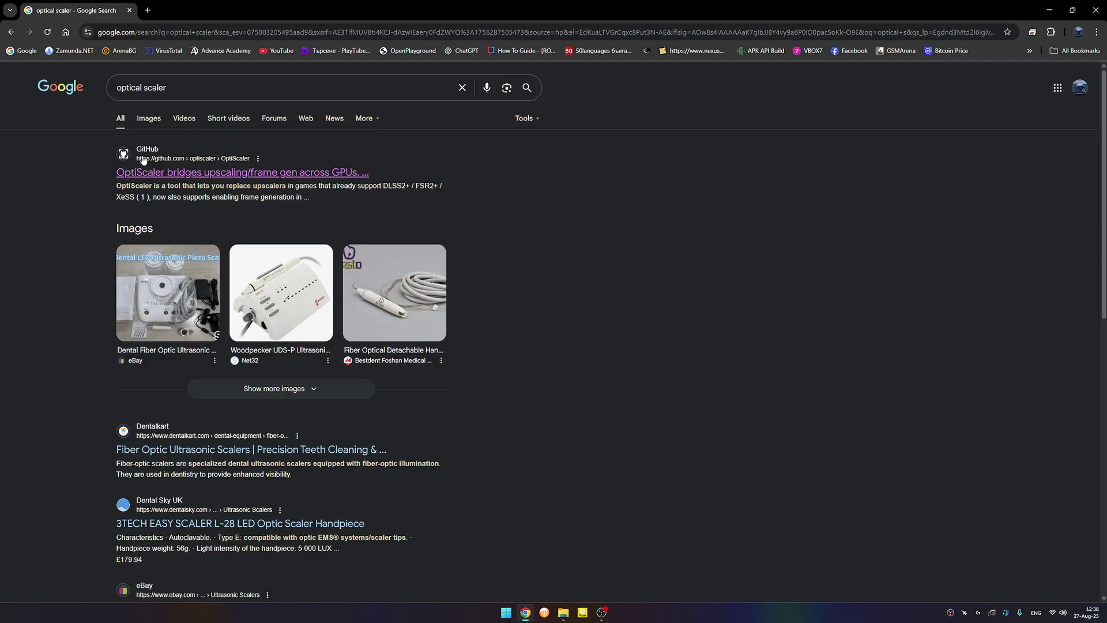
click(143, 168)
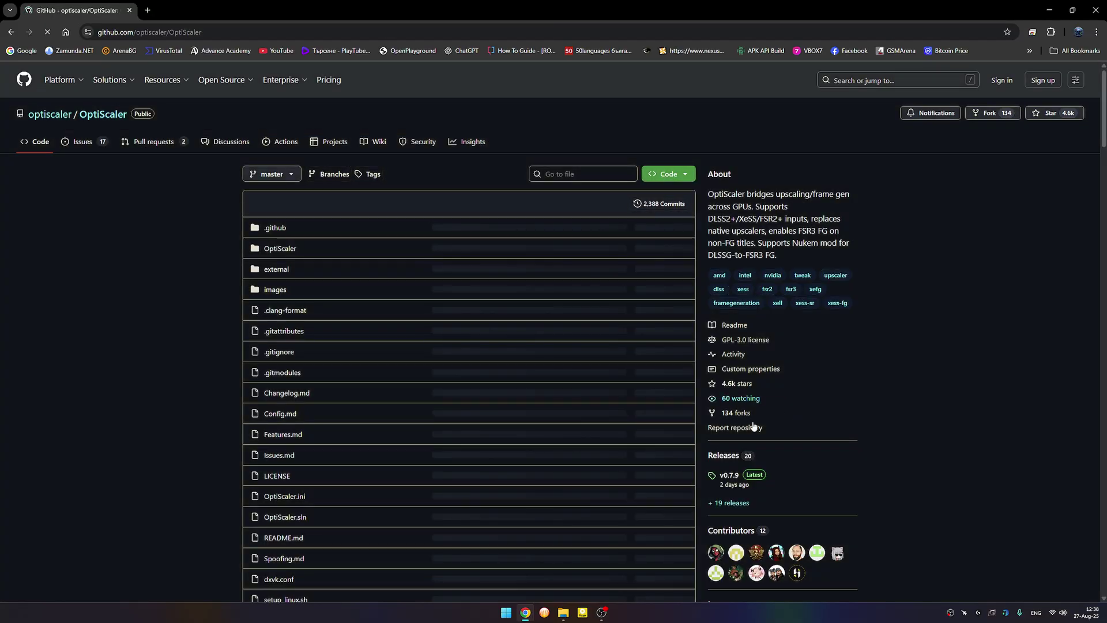
- Open the OptiScaler v0.7.9 release and download the 31.1 MB OptiScaler_0.7.9.7z archive
click(730, 475)
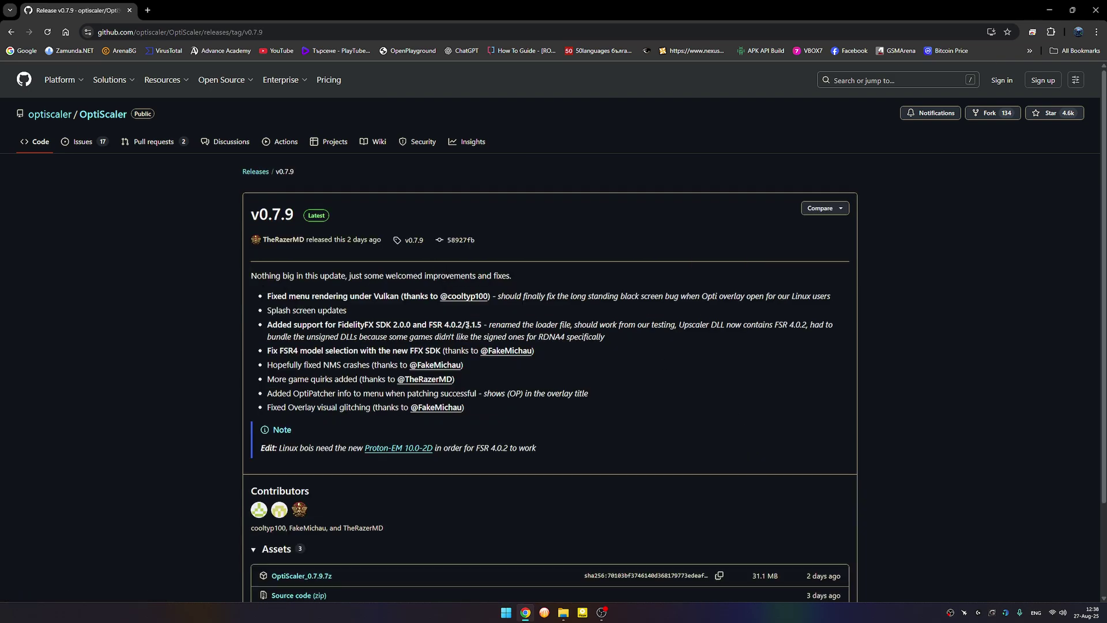
click(522, 324)
scroll(525, 321, down, 2)
click(285, 463)
scroll(922, 240, up, 2)
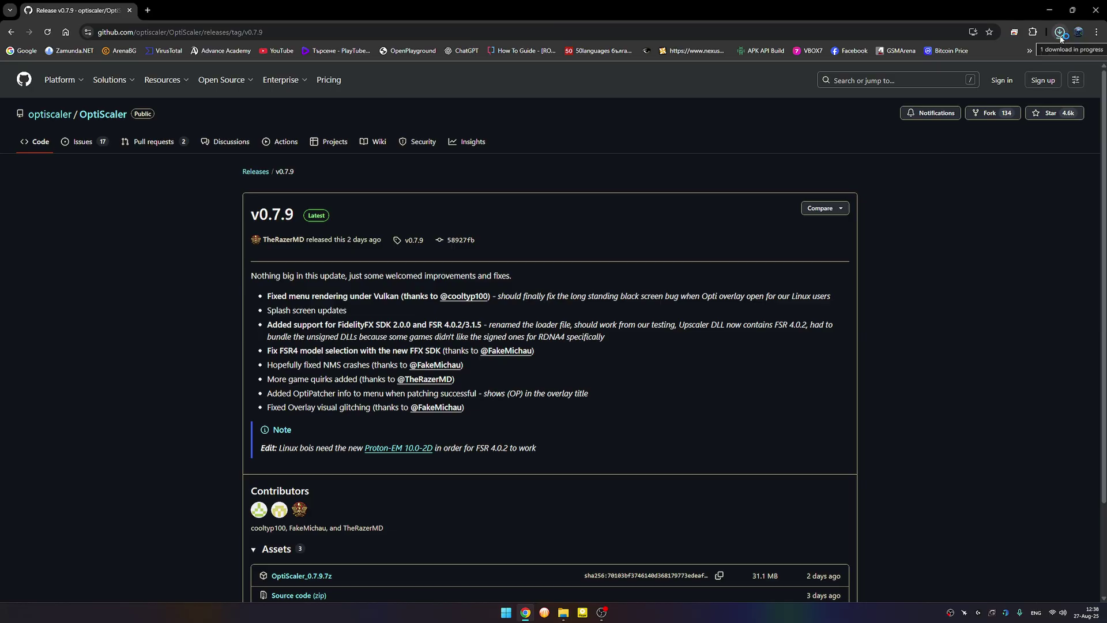
- Open OptiScaler_0.7.9.7z, always using WinRAR for .7z files, and minimize windows to reveal the desktop
click(950, 65)
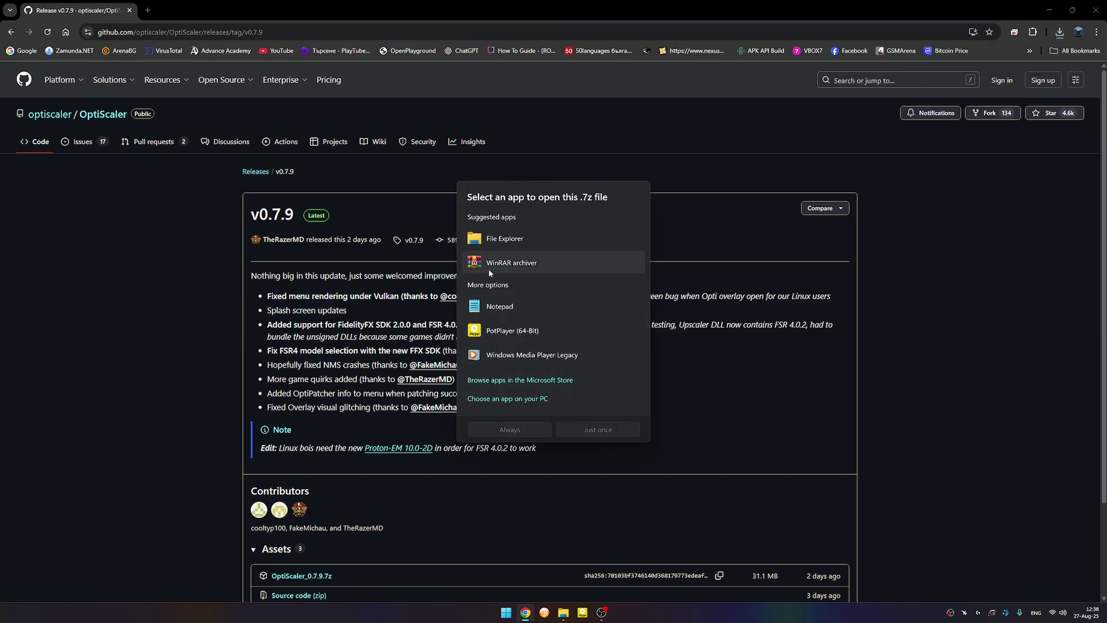
click(491, 435)
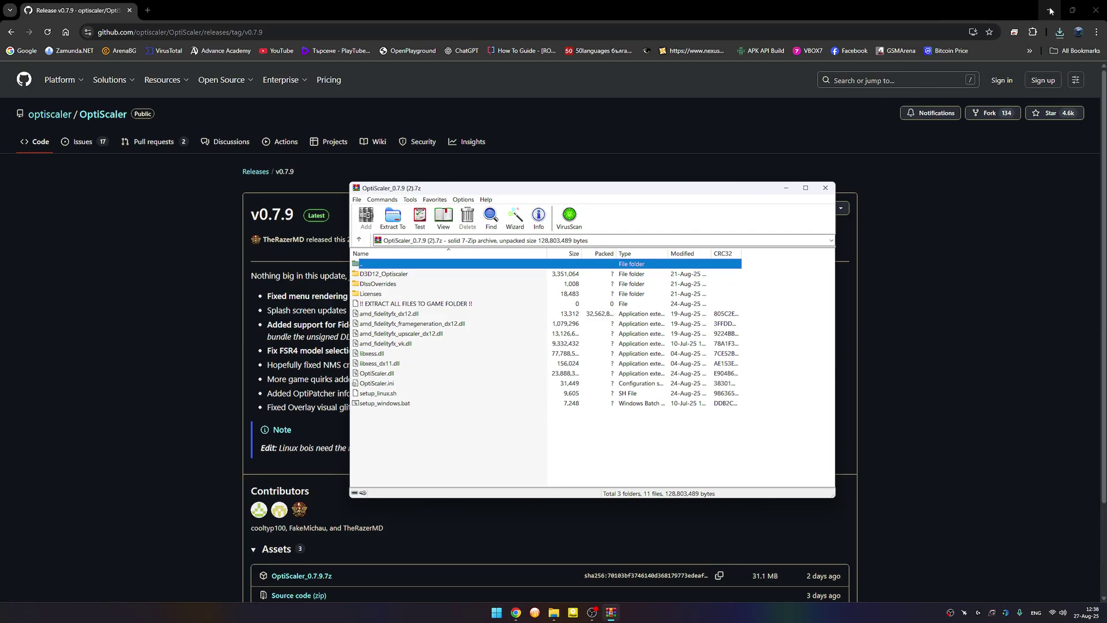
click(1049, 10)
click(1049, 10)
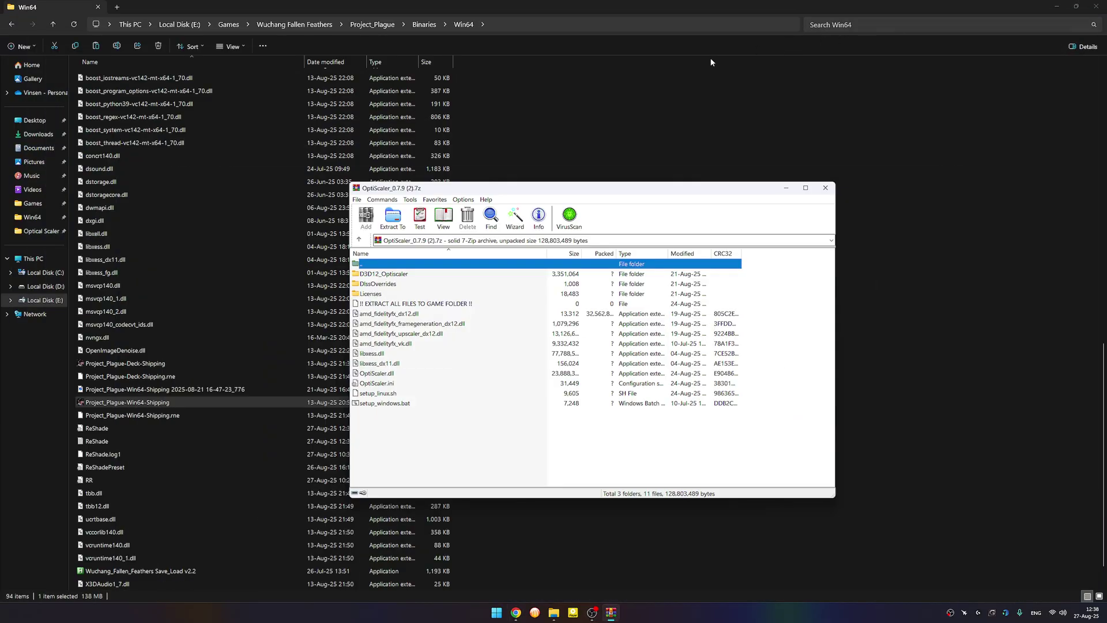
click(1050, 5)
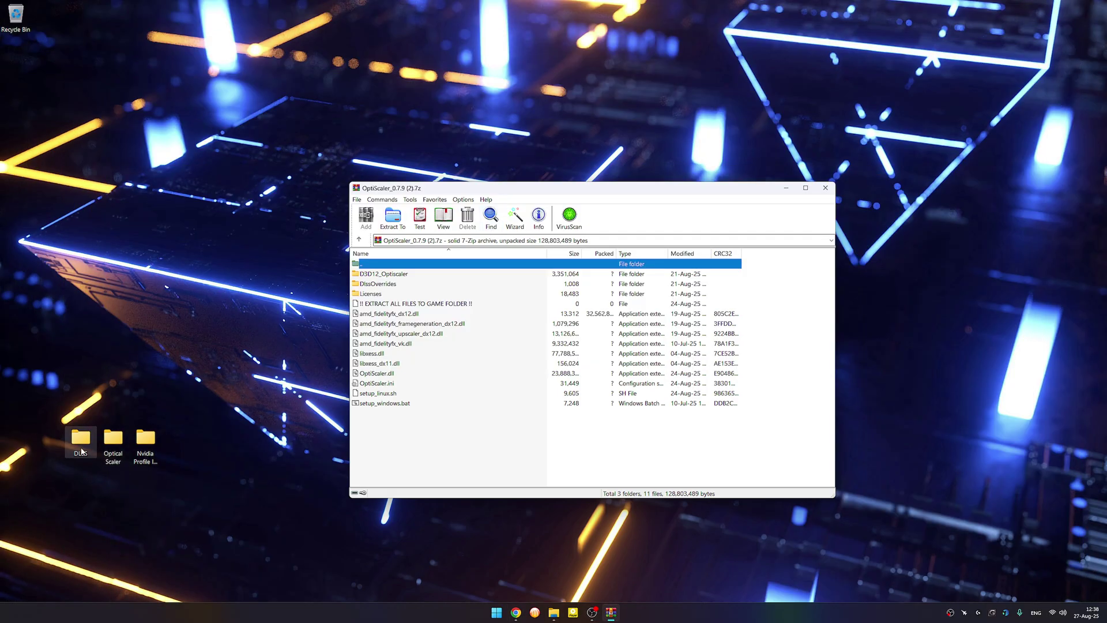
- Extract all archive entries into the desktop Optical Scaler folder
click(113, 441)
click(390, 425)
key(ctrl+a)
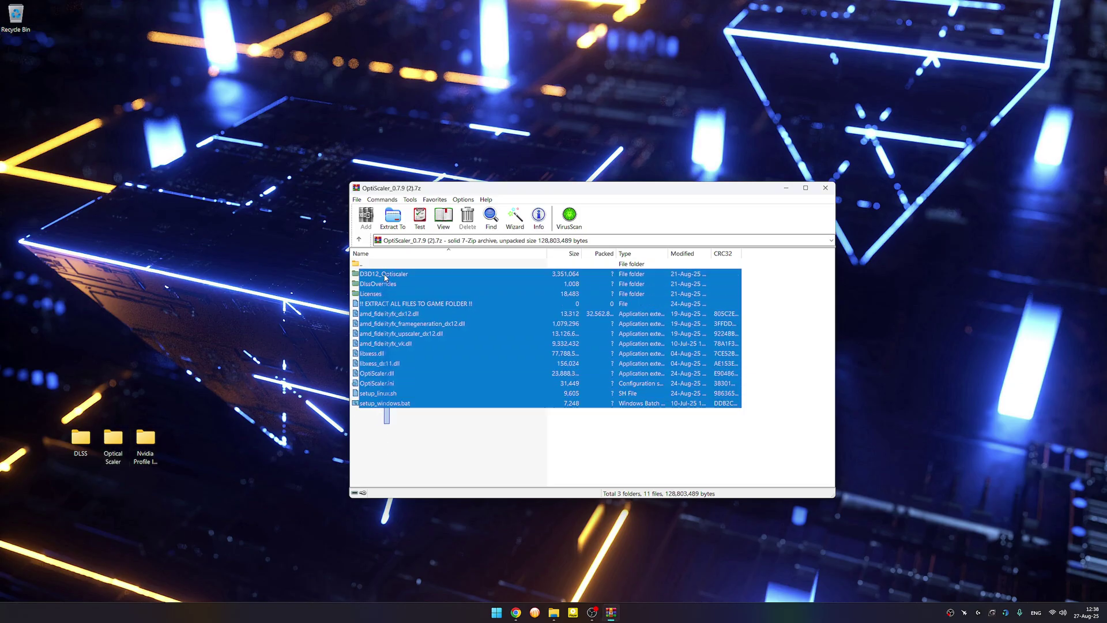
drag(383, 405, 114, 455)
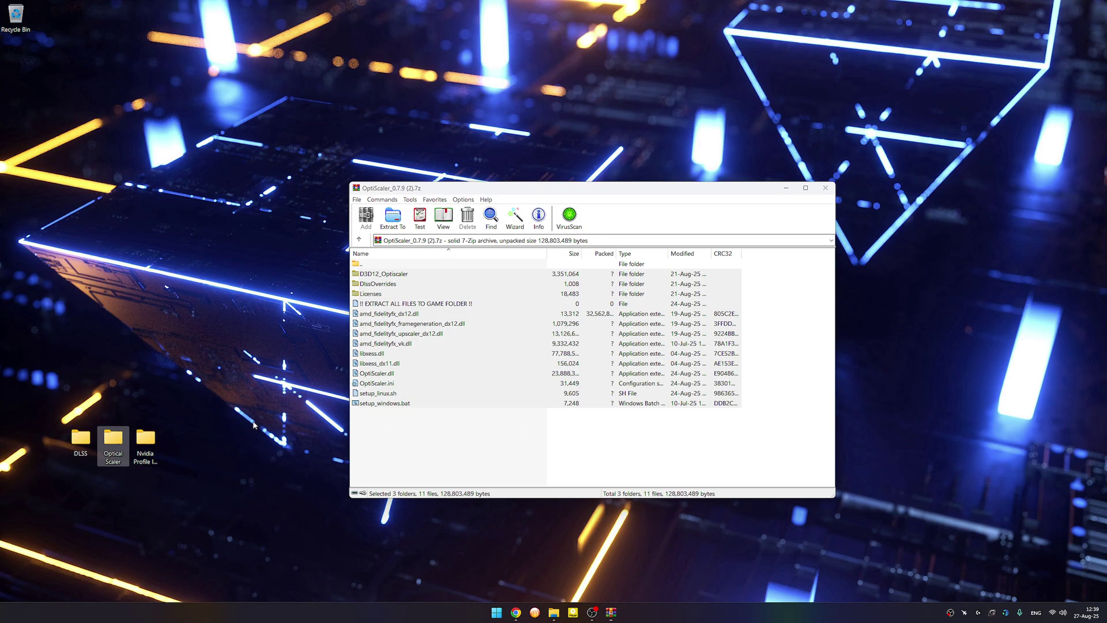
click(822, 192)
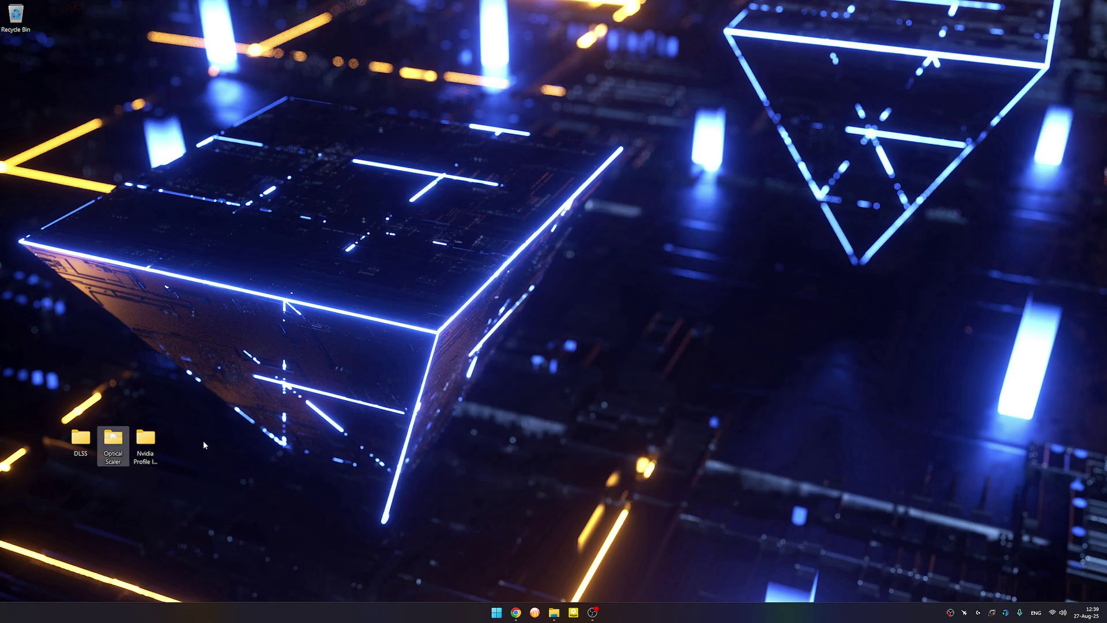
- Run setup_windows.bat in the Optical Scaler folder, installing OptiScaler as winhttp.dll for an Nvidia GPU
double_click(113, 441)
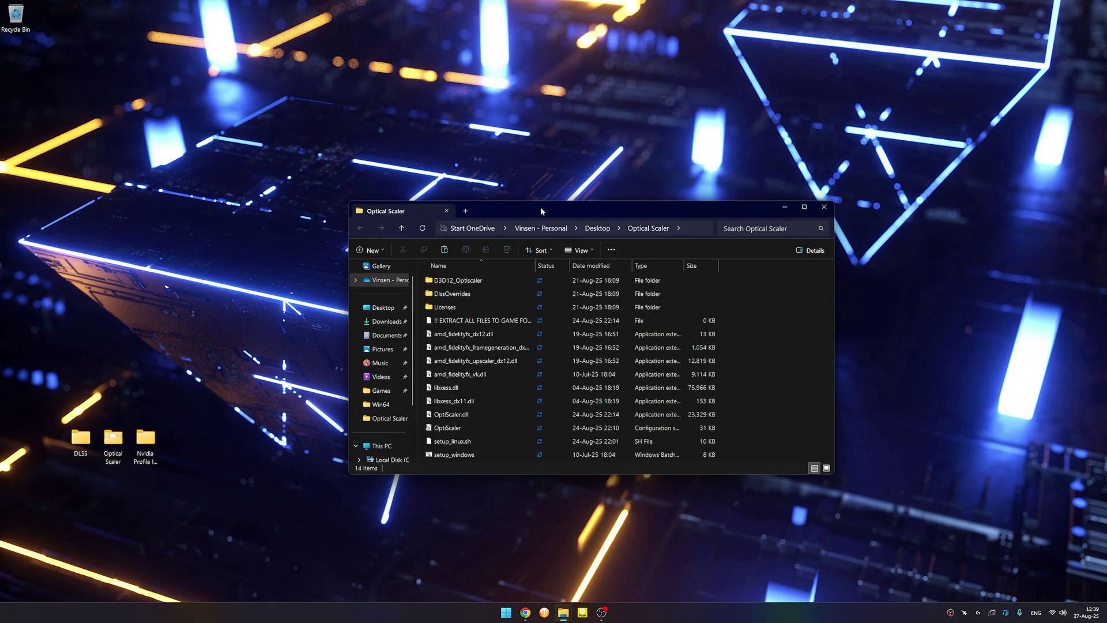
double_click(541, 206)
double_click(114, 254)
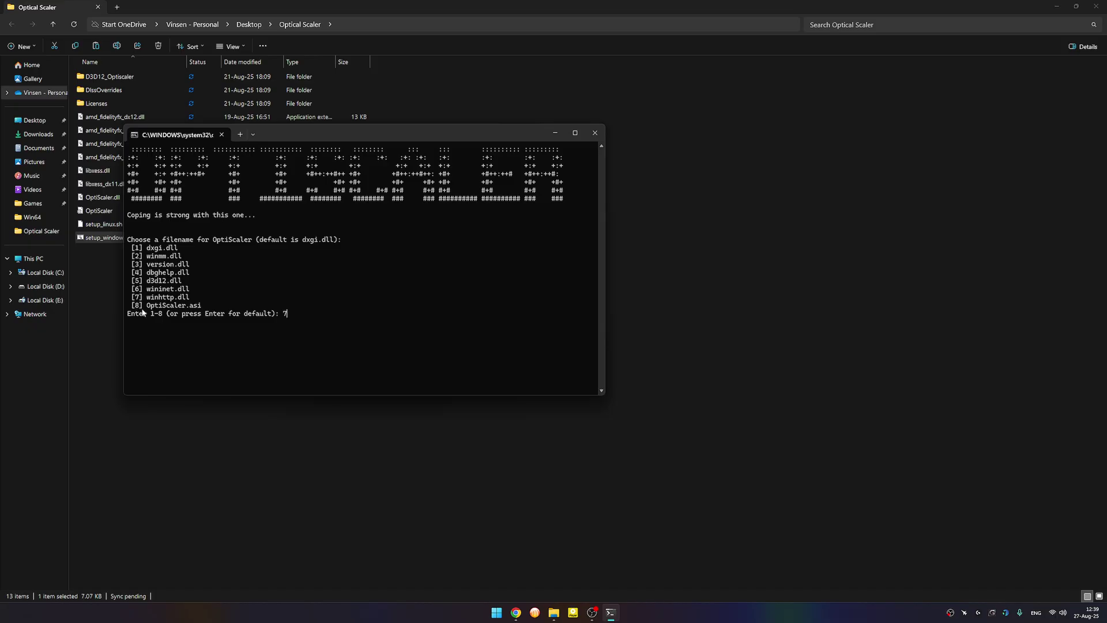
key(Return)
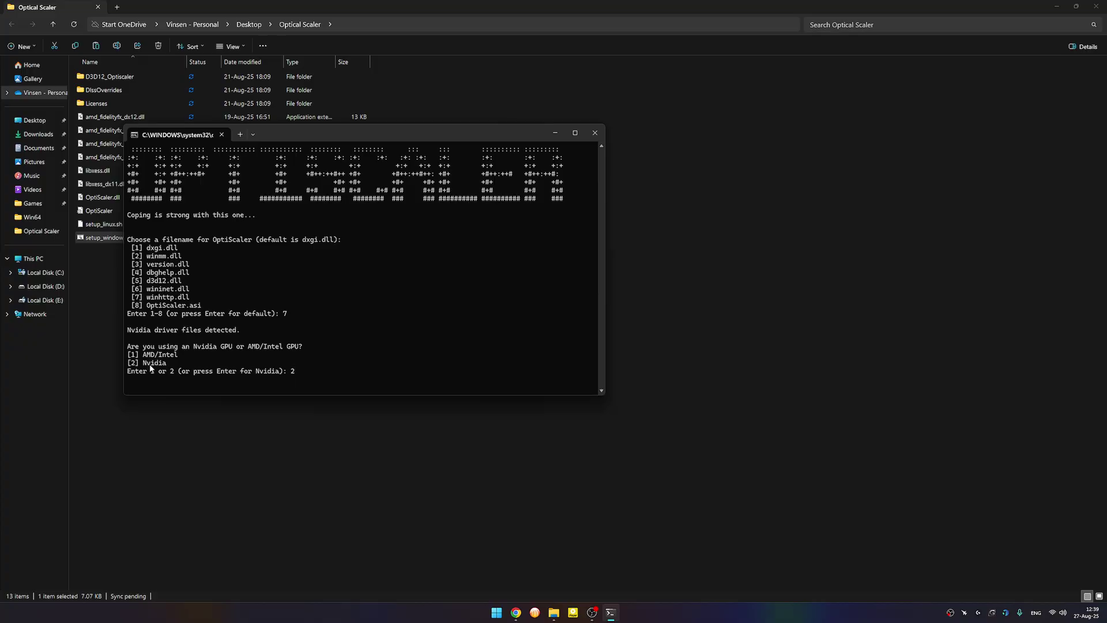
key(Return)
key(Return)
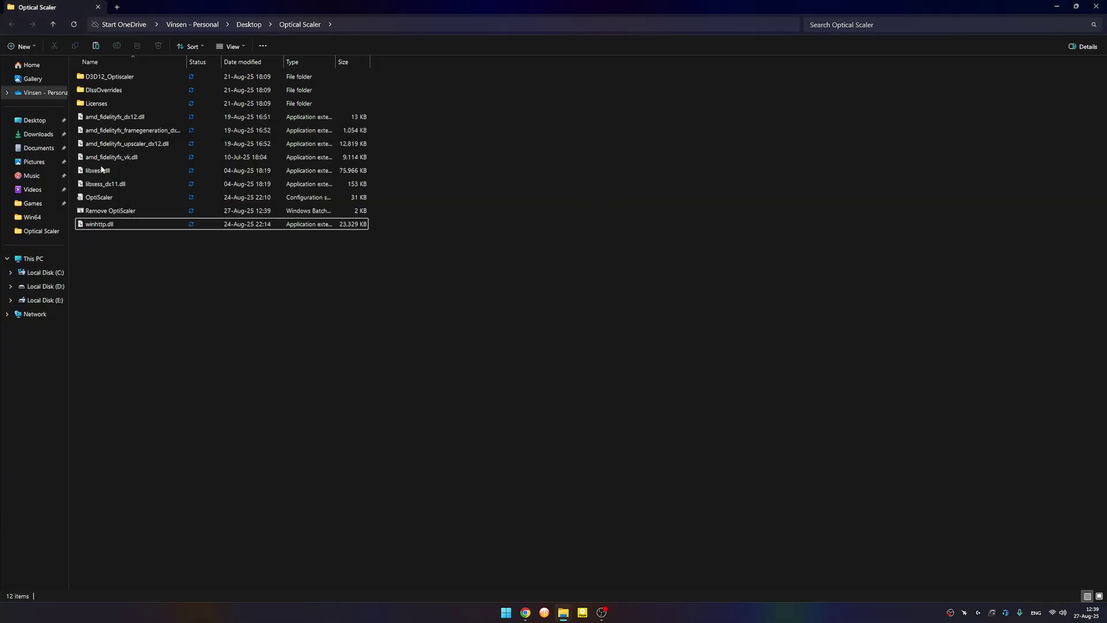
- Delete the DlssOverrides and Licenses folders, then open OptiScaler.ini
drag(234, 88, 237, 101)
key(shift+Delete)
key(Return)
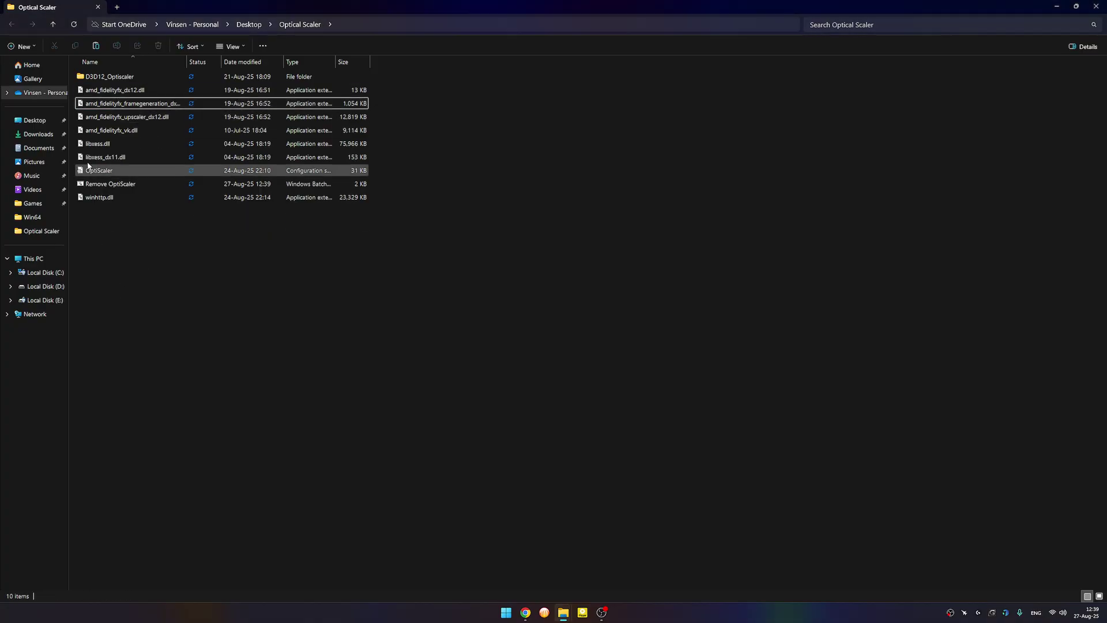
click(93, 171)
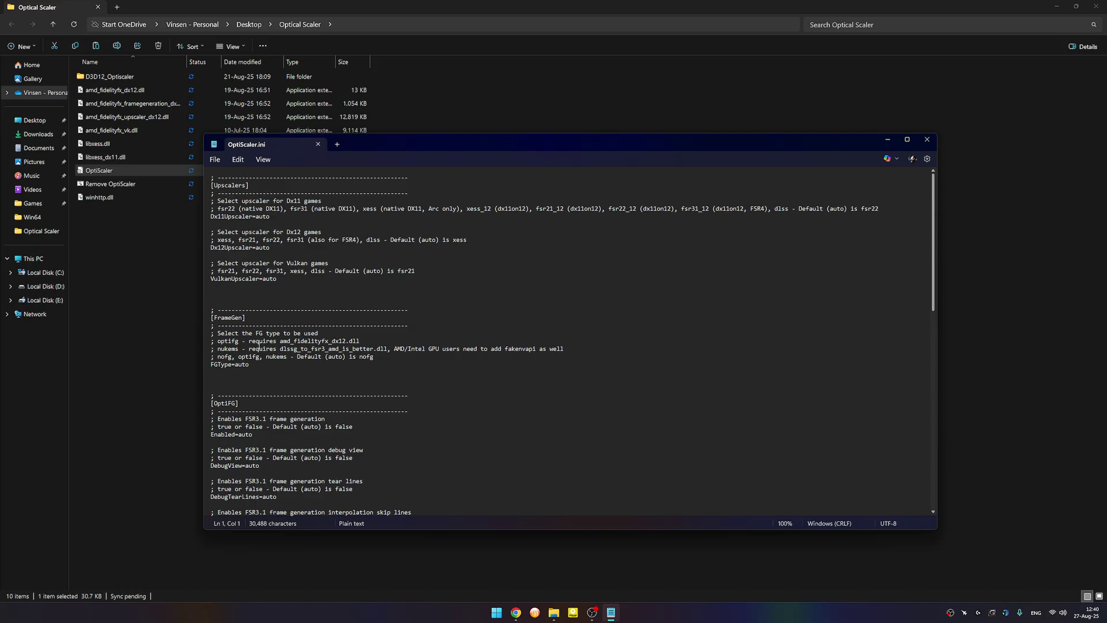
- Change FGType from auto to nukems in OptiScaler.ini, save, and close the file
drag(216, 348, 241, 349)
key(ctrl+c)
double_click(240, 364)
key(ctrl+v)
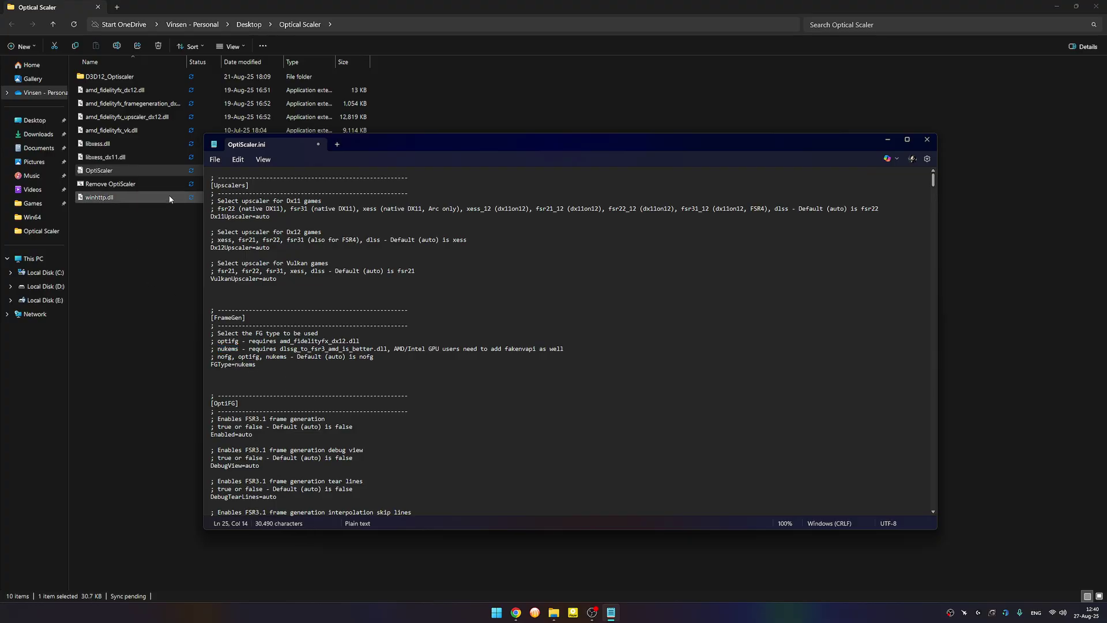
click(214, 160)
click(220, 255)
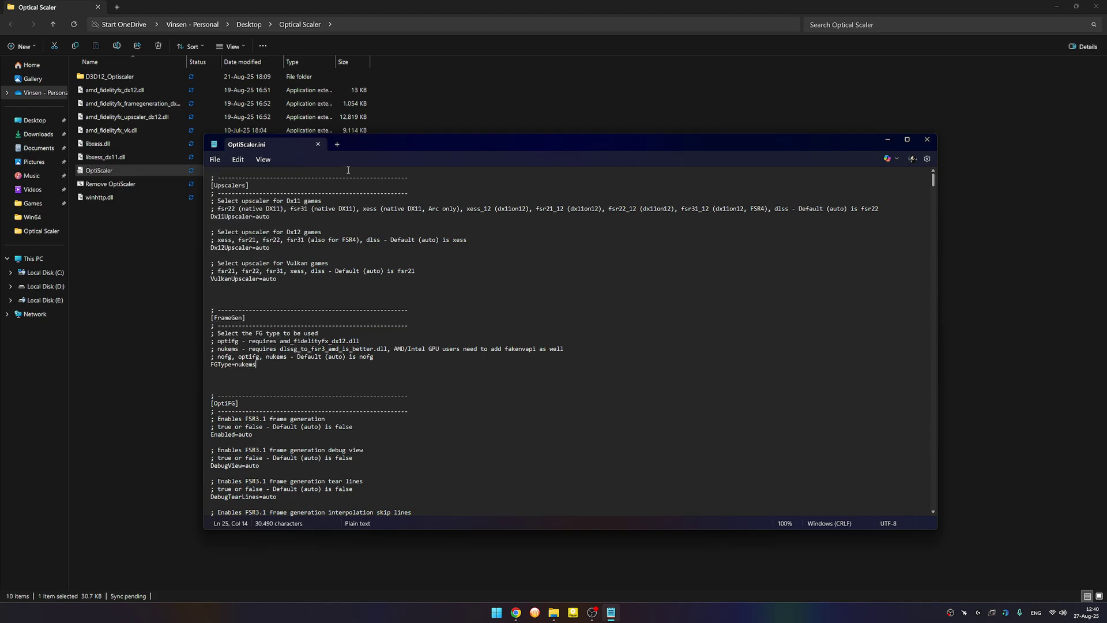
click(317, 145)
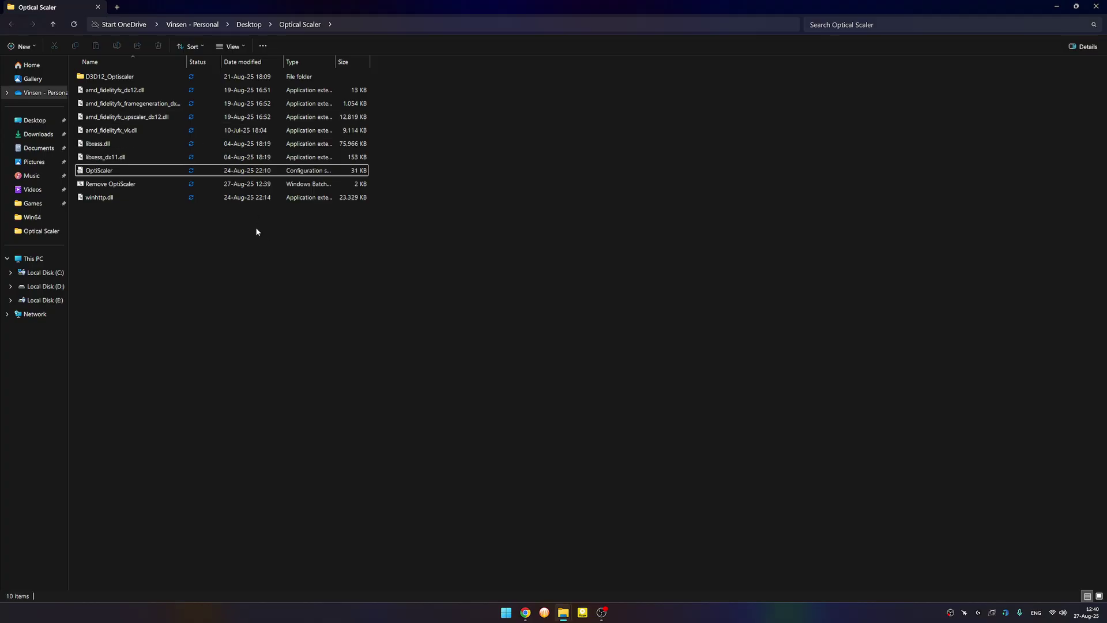
- Search Google for 'dlss to fsr nexus' and open the dlssg-to-fsr3 Nexus Mods page
click(525, 612)
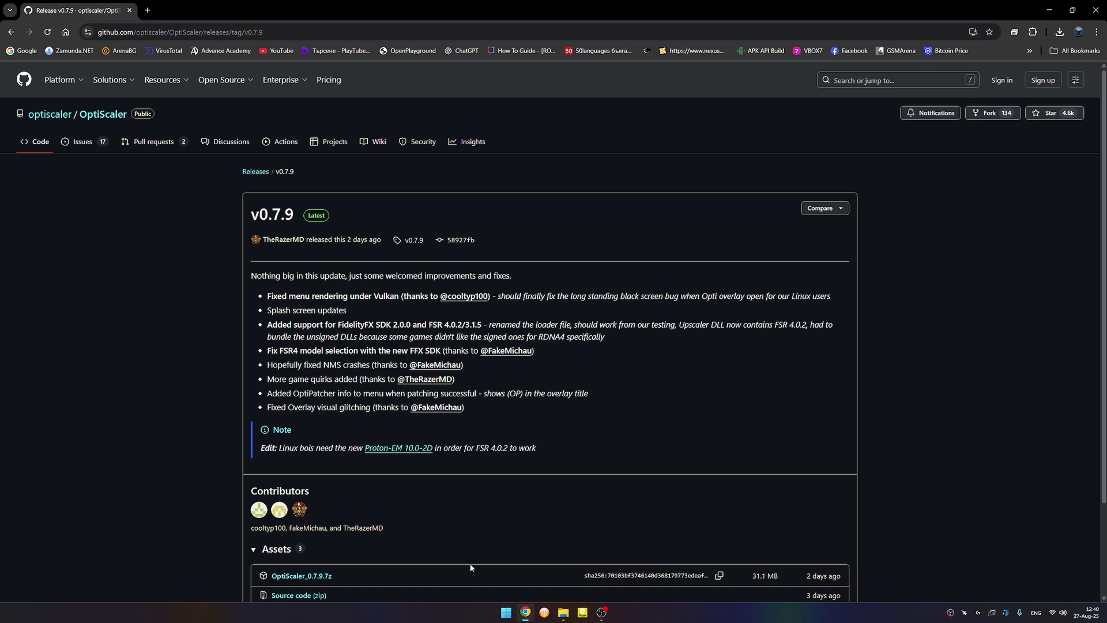
click(30, 54)
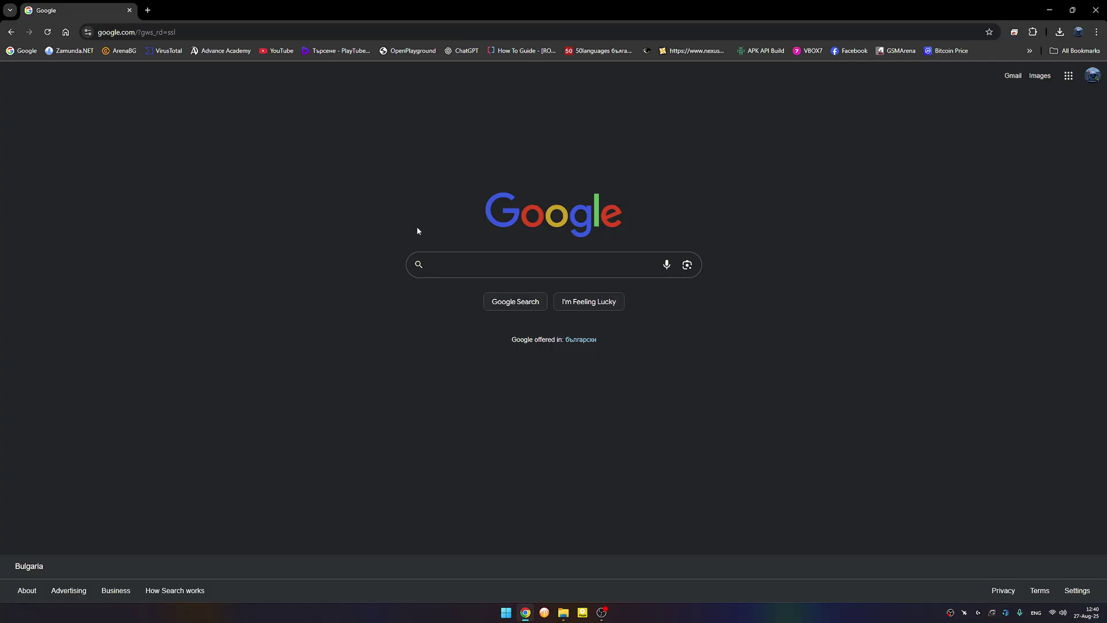
text(dll)
key(BackSpace)
text(ss to fsr)
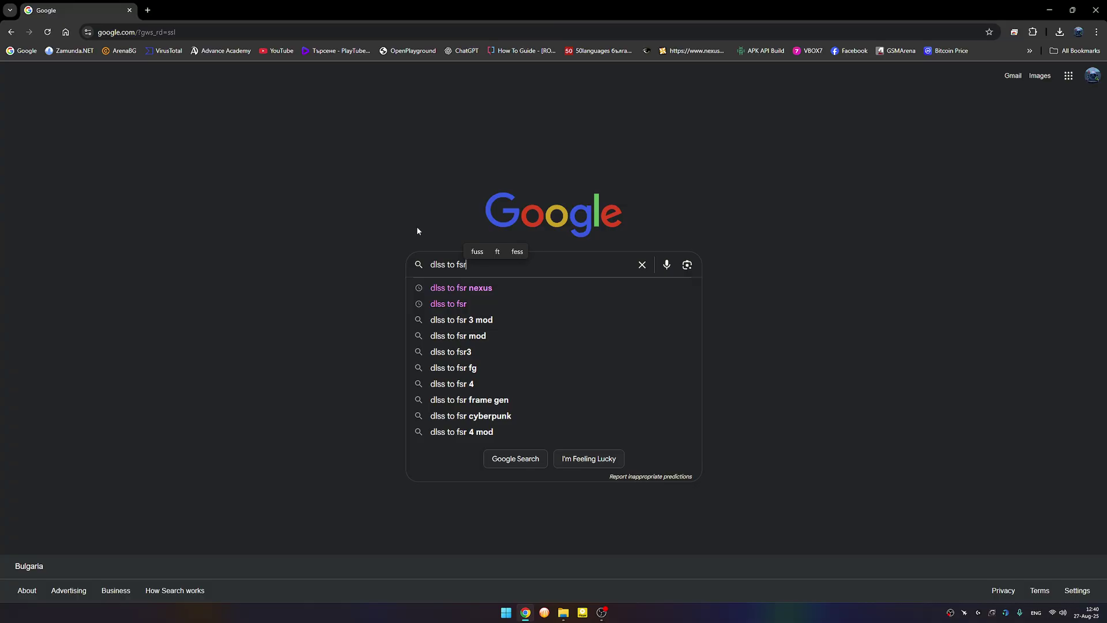
text( nexus)
key(Return)
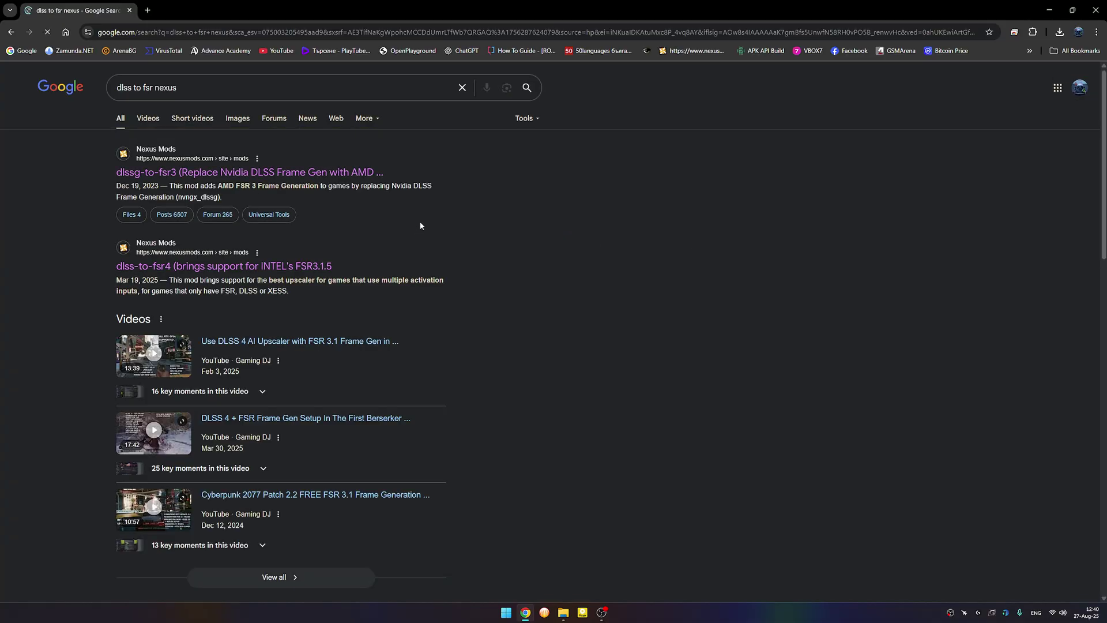
click(252, 176)
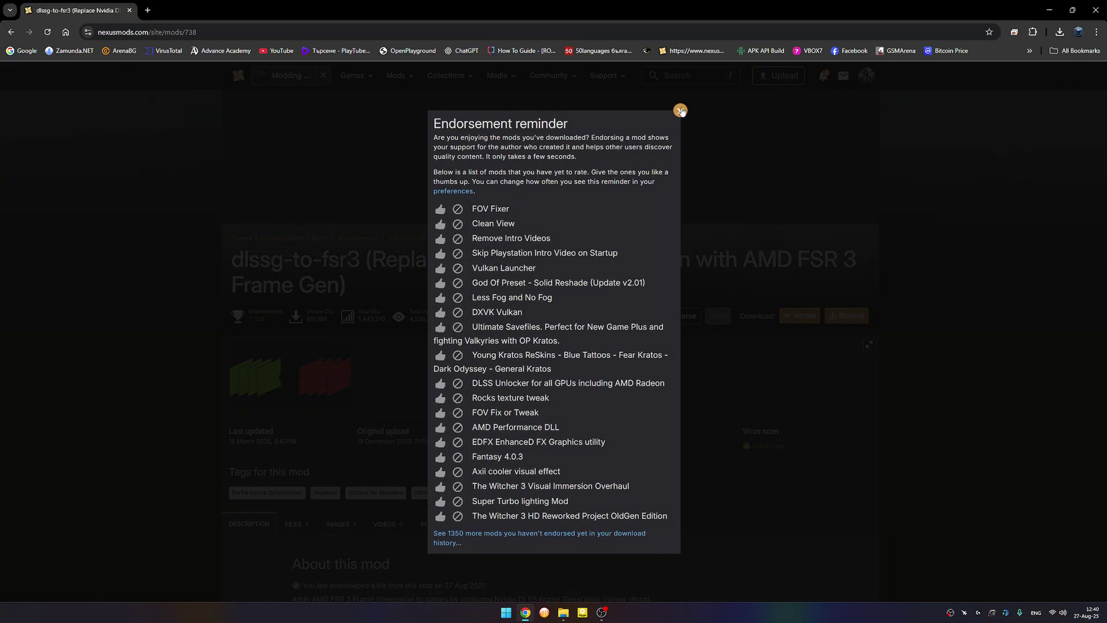
- Download the main dlssg-to-fsr3-0.130 file via Slow download and open the zip
click(684, 108)
click(297, 523)
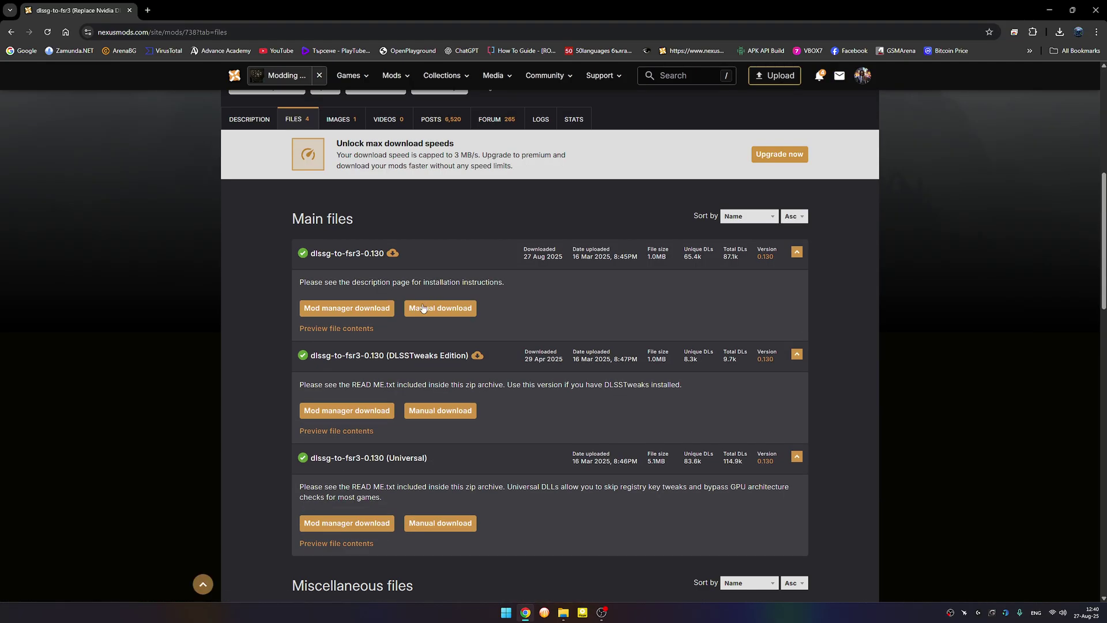
click(429, 310)
click(598, 349)
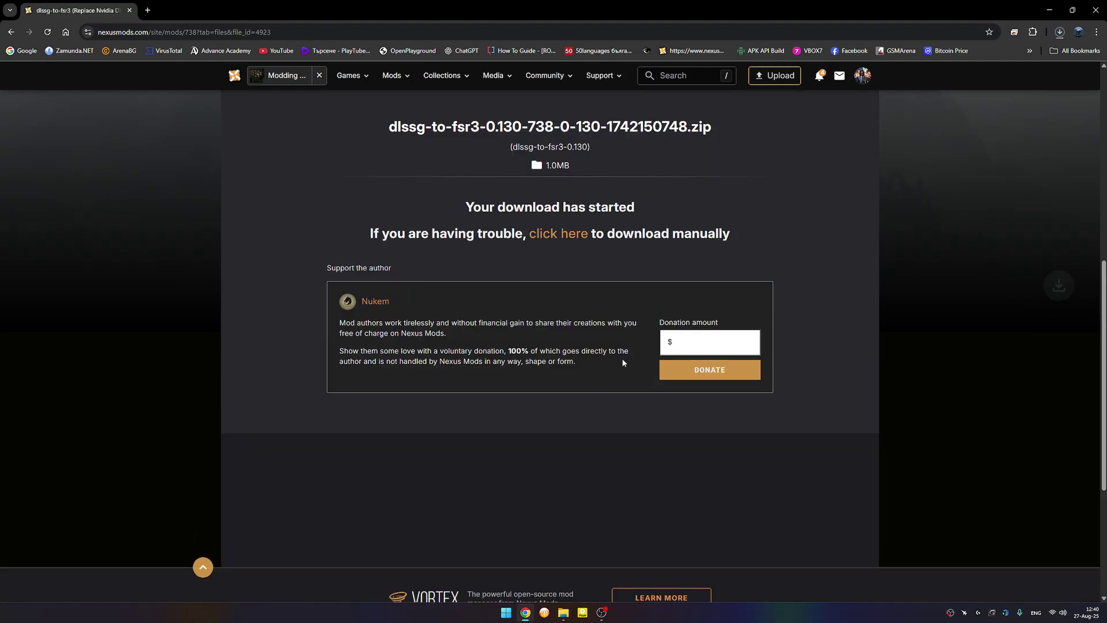
click(953, 68)
click(1048, 11)
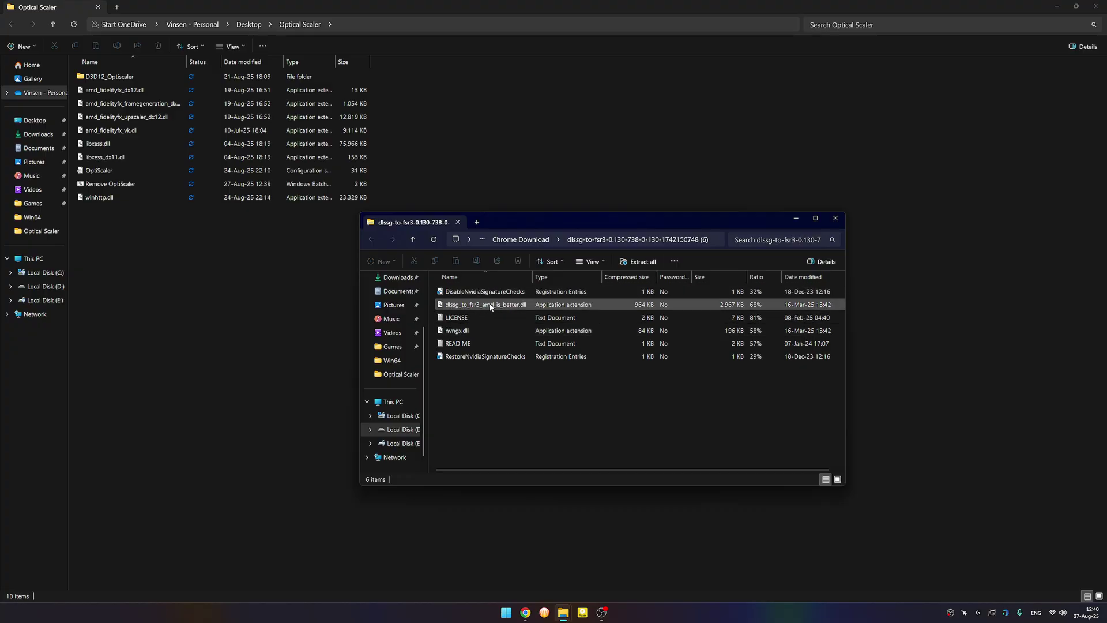
- Drag dlssg_to_fsr3_amd_is_better.dll out of the zip into the Optical Scaler folder
drag(509, 306, 162, 265)
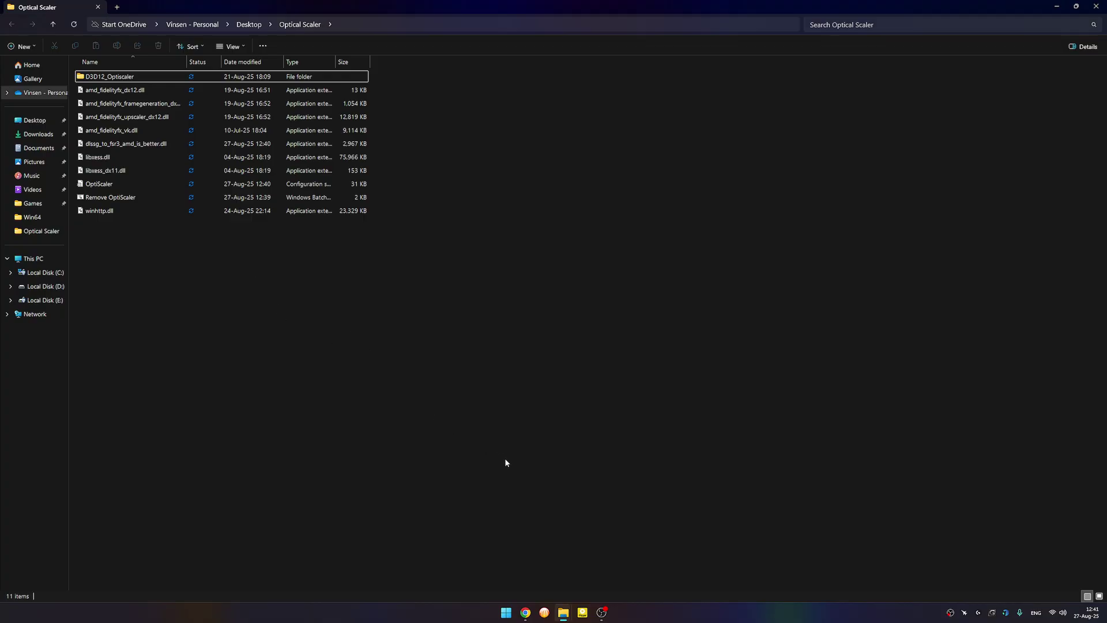
- Search Google for 'techpower' and open the TechPowerUp website
mouse_move(524, 612)
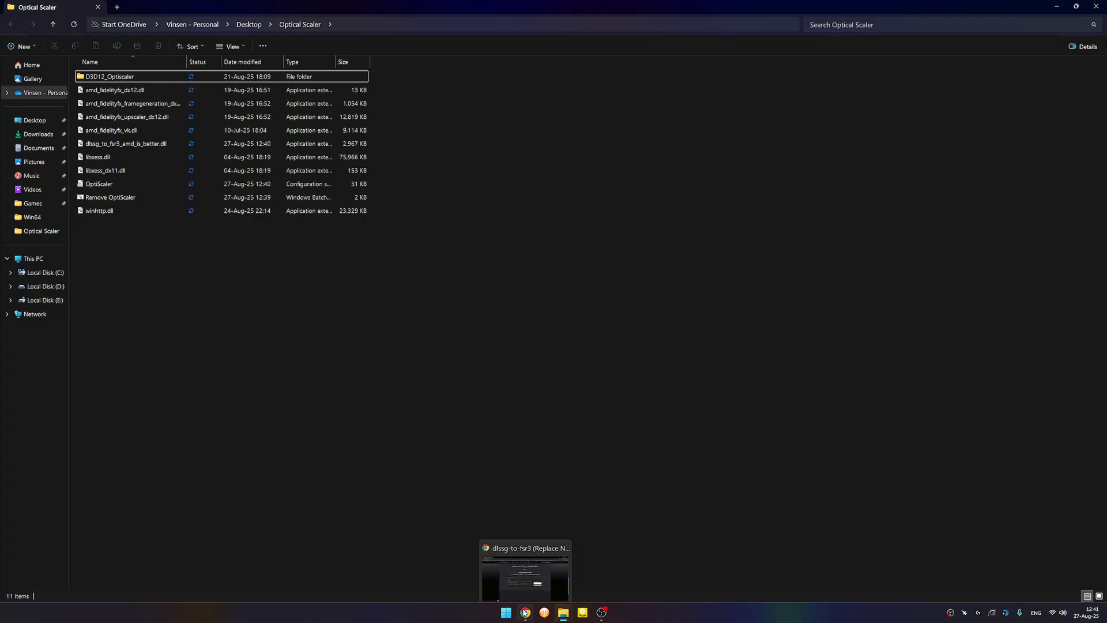
click(524, 613)
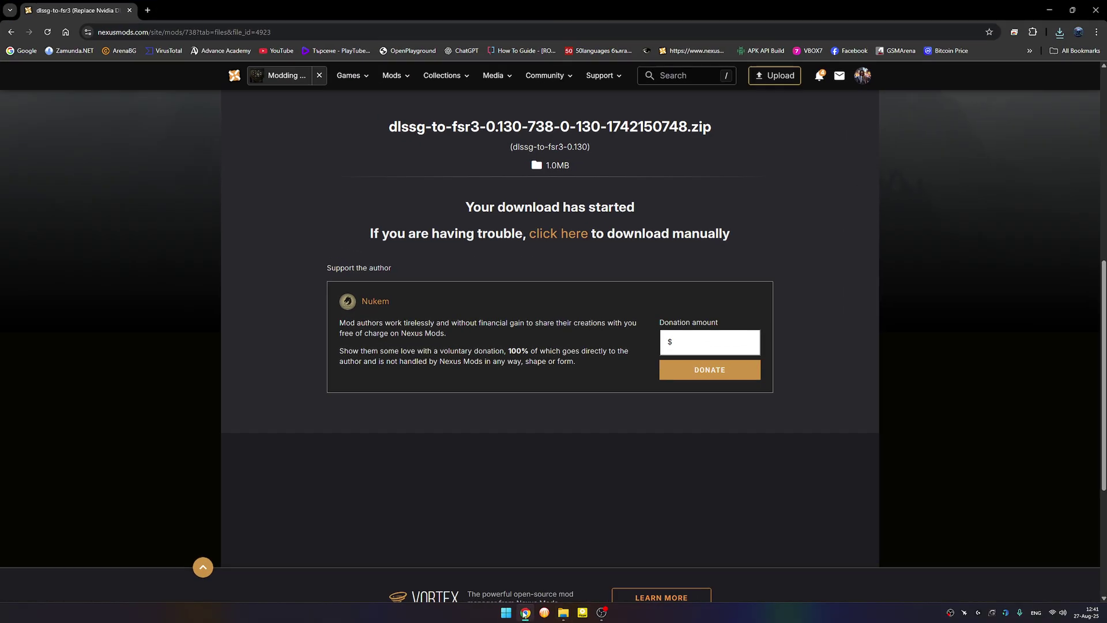
click(65, 51)
click(27, 51)
text(techpower)
key(Return)
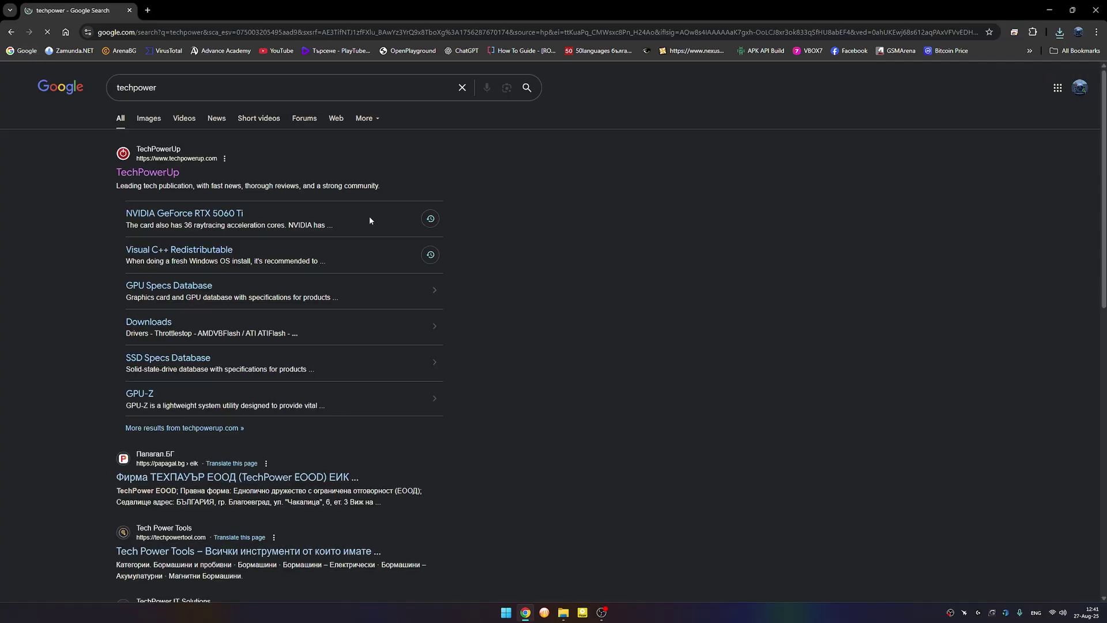
click(129, 164)
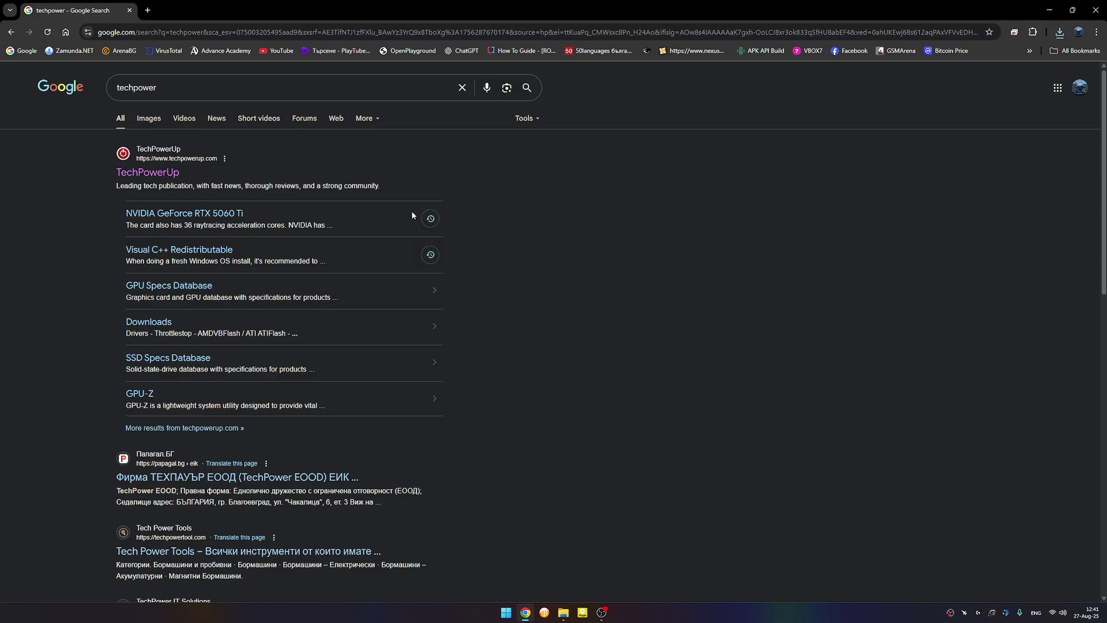
click(157, 173)
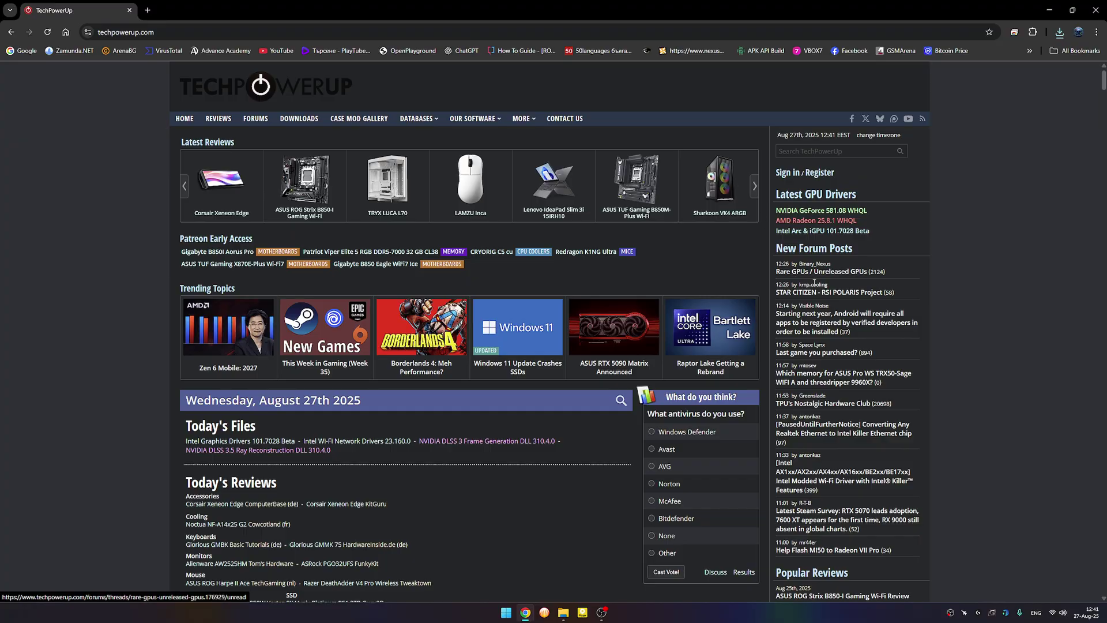
- Download the NVIDIA DLSS 3 Frame Generation DLL 310.4.0 from the nearest TechPowerUp server
click(793, 211)
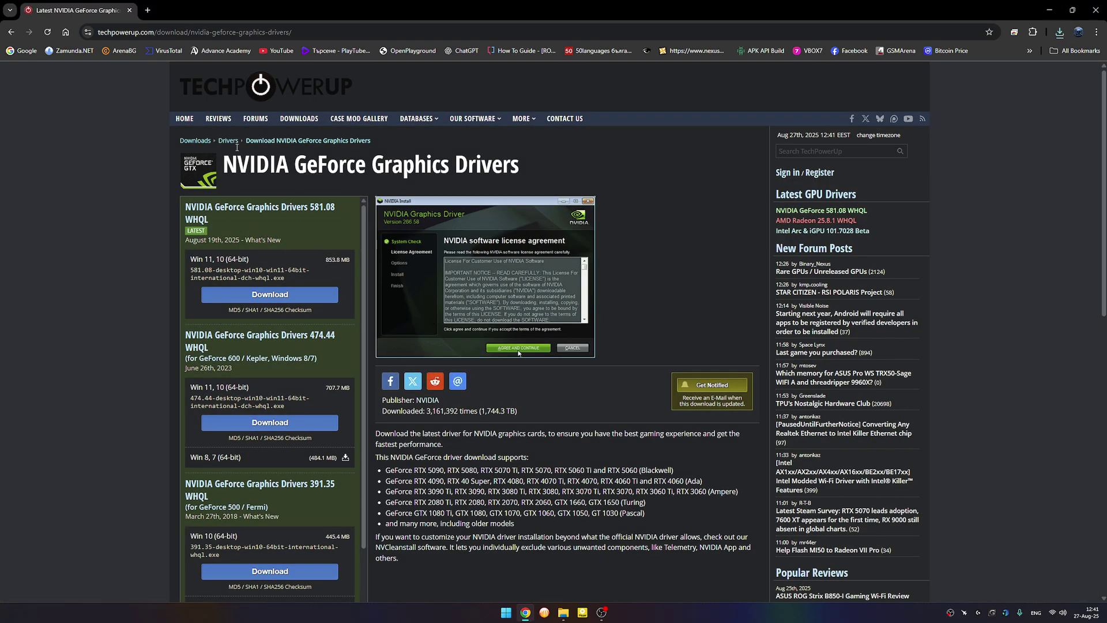
click(233, 143)
scroll(361, 347, down, 6)
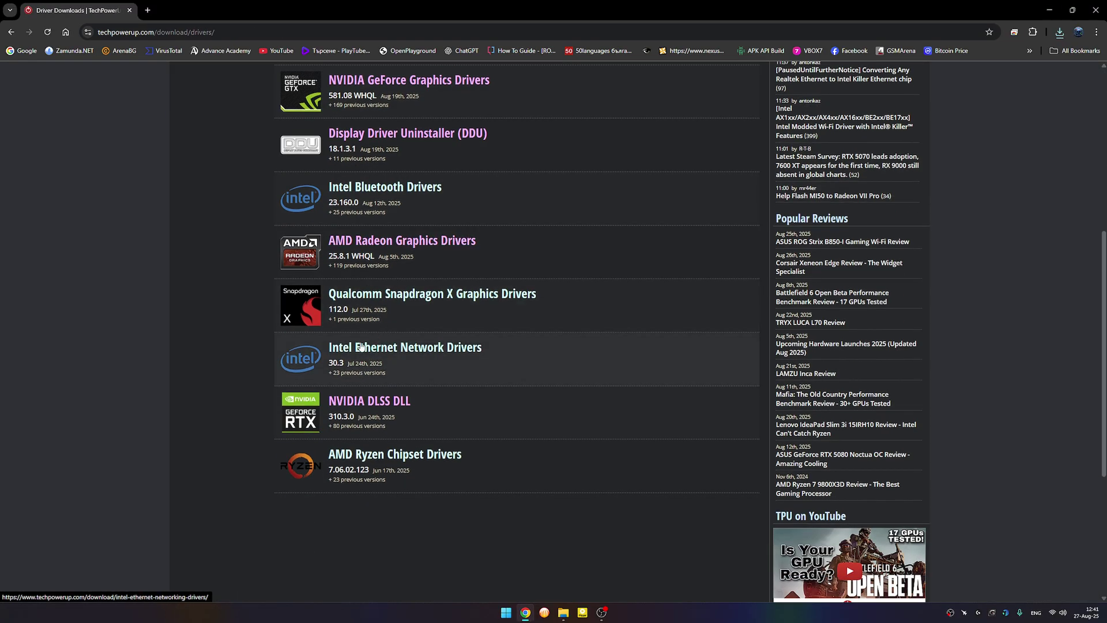
scroll(361, 346, up, 6)
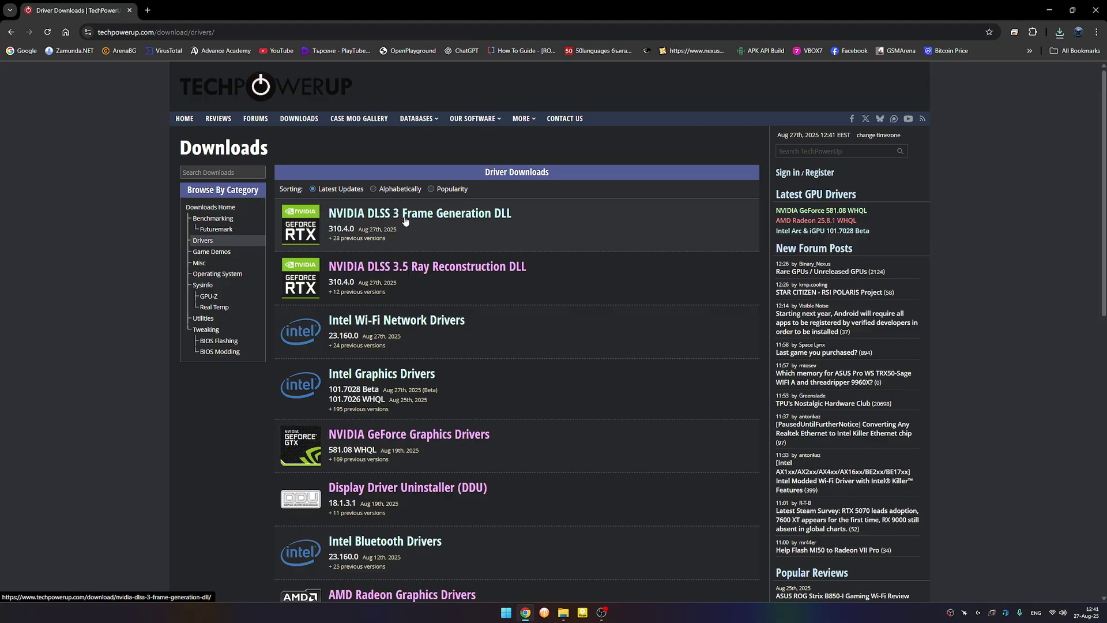
click(405, 220)
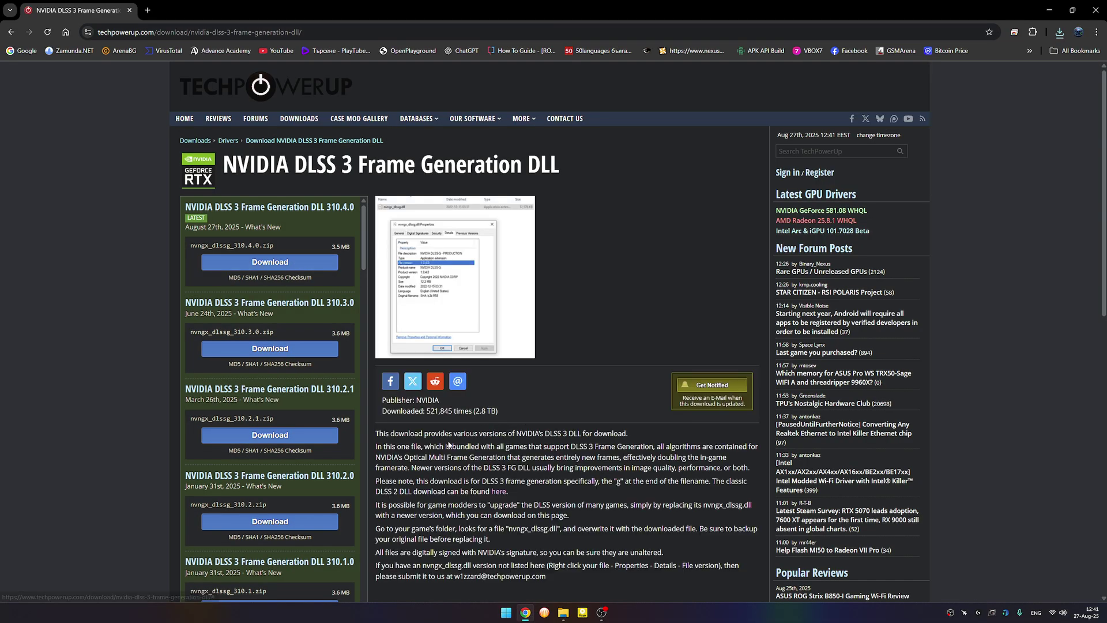
scroll(462, 398, down, 4)
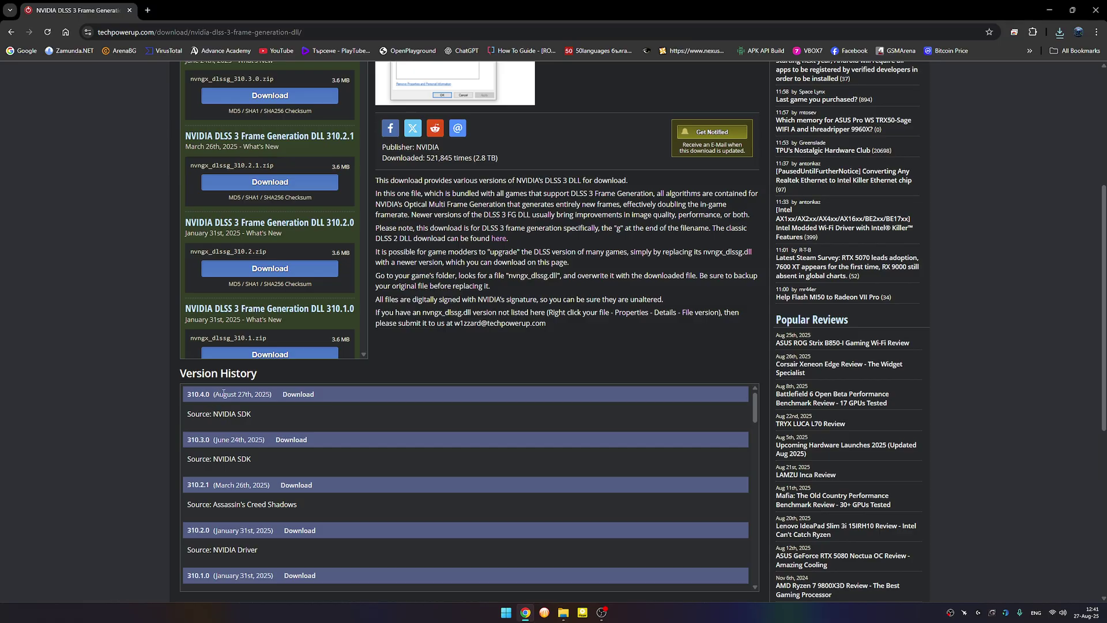
click(298, 394)
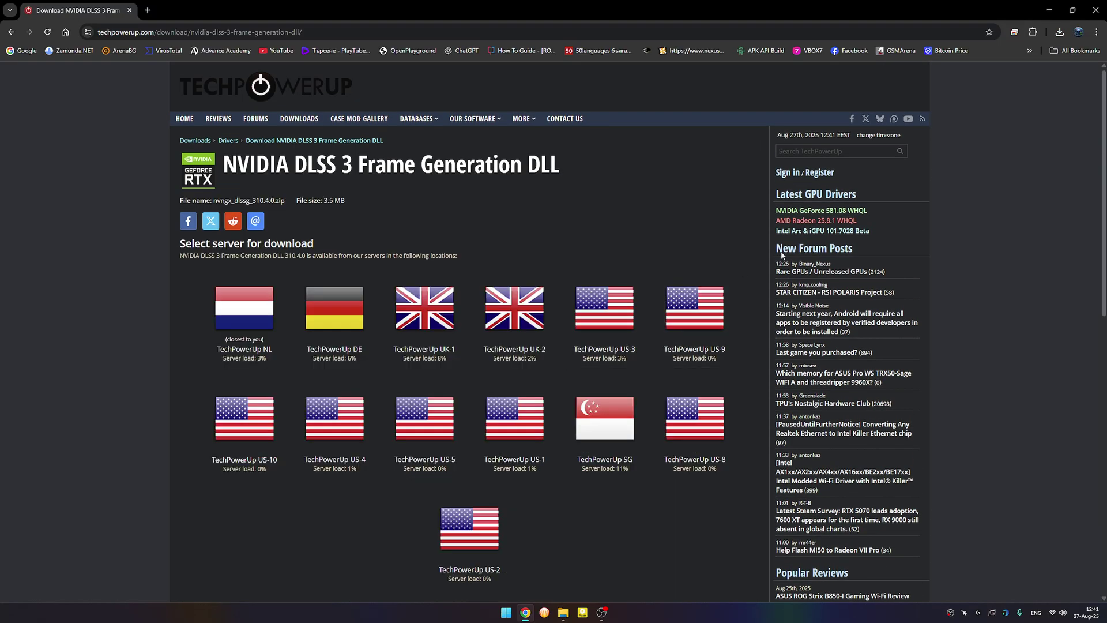
click(240, 317)
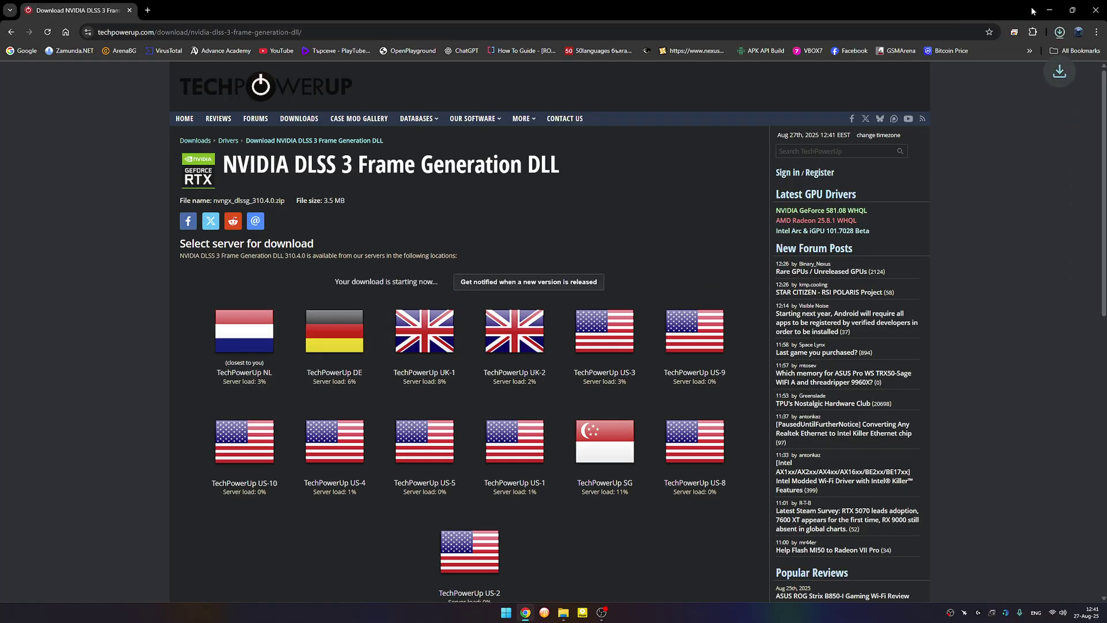
- Extract nvngx_dlssg.dll from the downloaded zip into the desktop DLSS folder and open it
click(974, 51)
click(1048, 10)
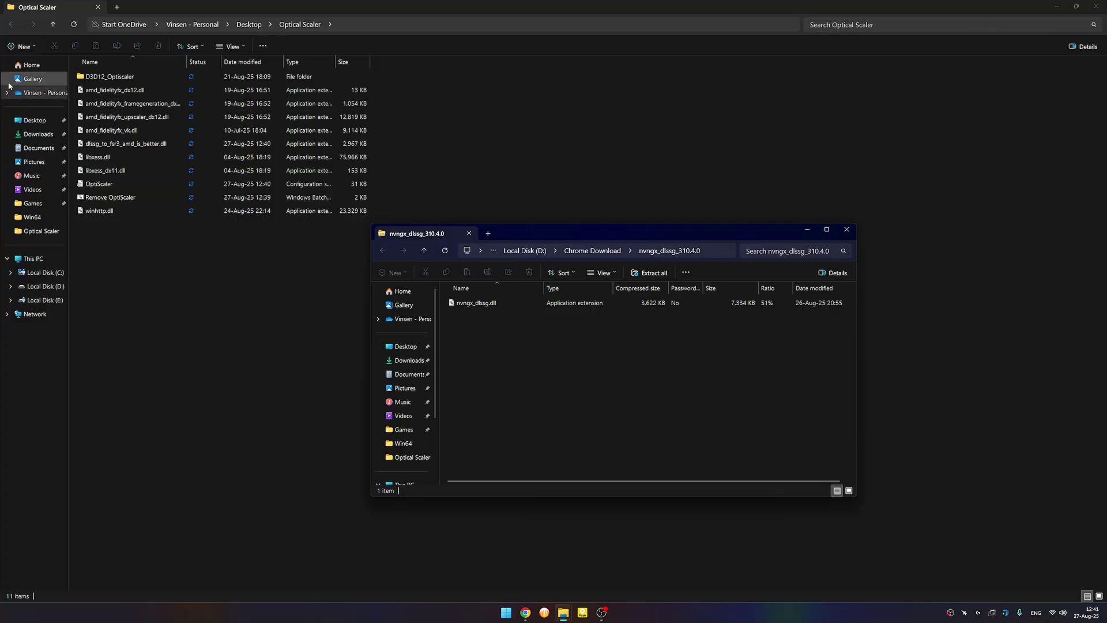
click(1096, 6)
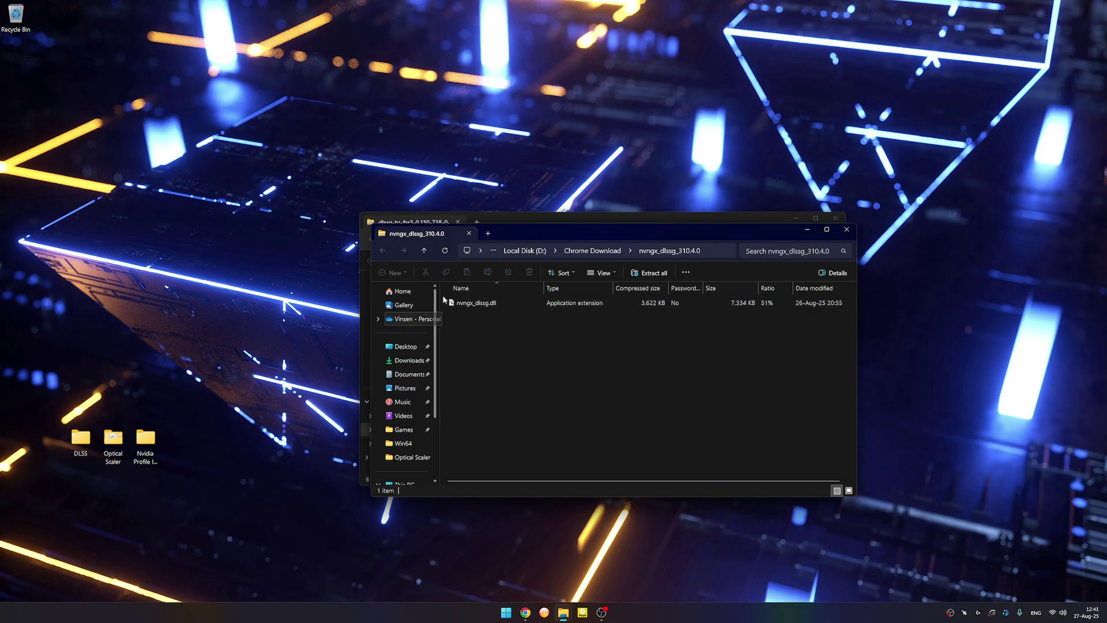
drag(472, 303, 84, 442)
double_click(86, 444)
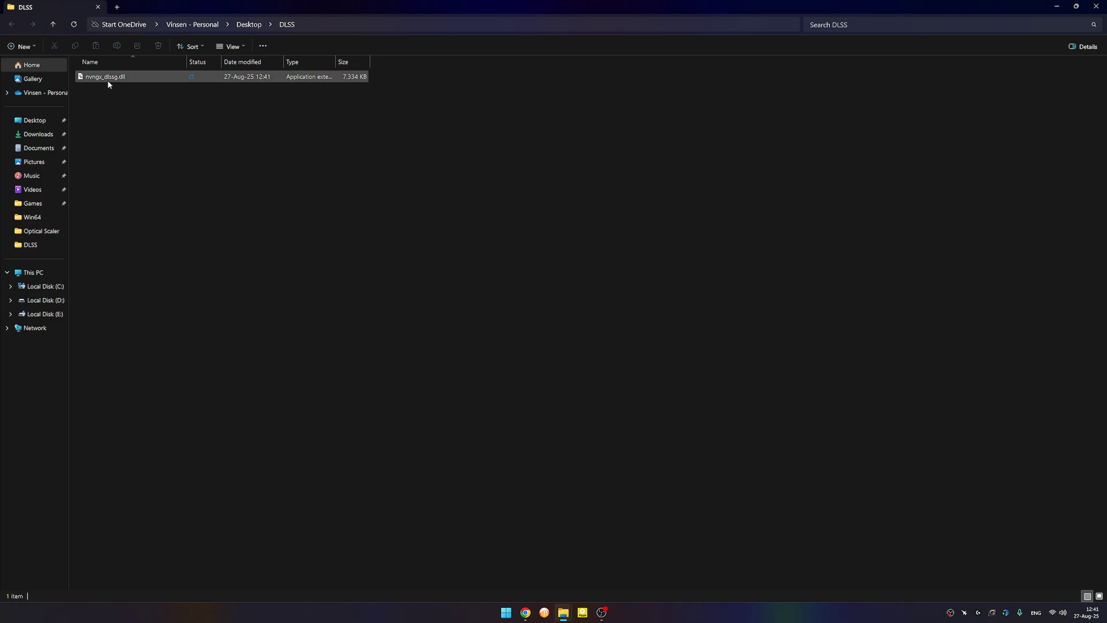
- Return to TechPowerUp's previous driver downloads page in Chrome
mouse_move(116, 82)
click(525, 612)
key(alt+Left)
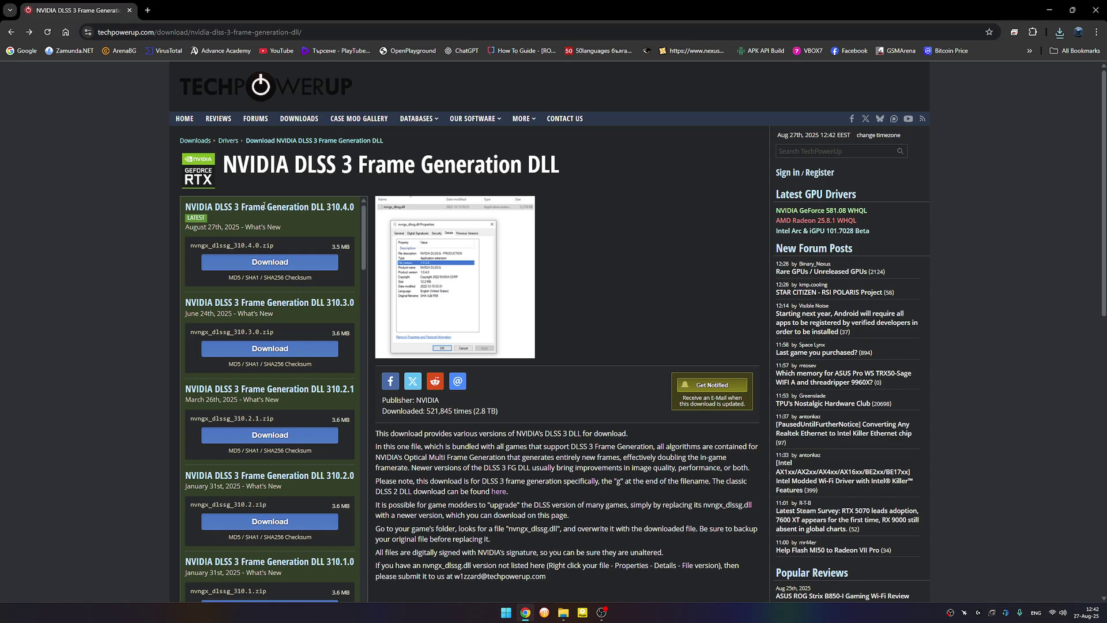
- From the Drivers list, open NVIDIA DLSS DLL and download nvngx_dlss_310.3.0.zip (33.8 MB)
click(228, 141)
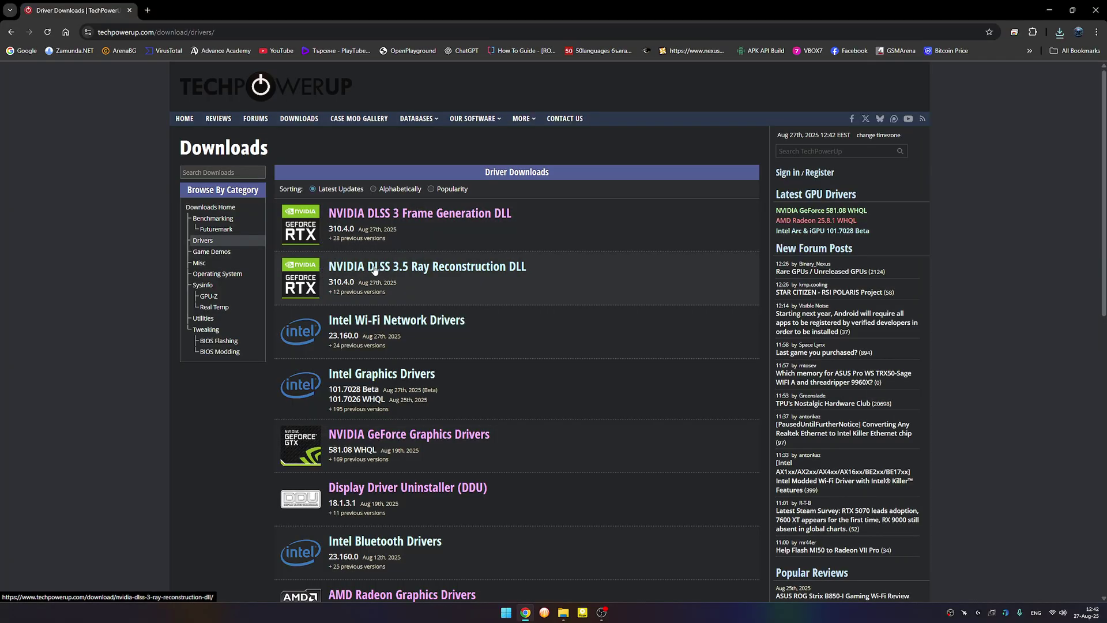
scroll(420, 362, down, 4)
scroll(420, 361, down, 2)
click(362, 403)
click(254, 262)
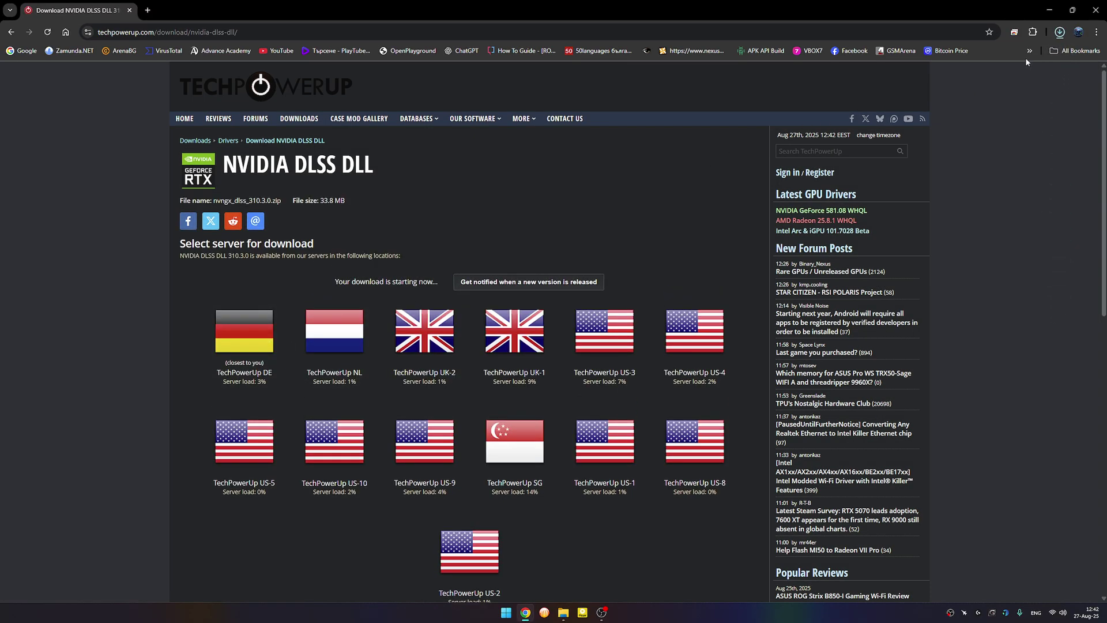
- Copy nvngx_dlss.dll from the 310.3.0 zip and paste it into the desktop DLSS folder
click(997, 60)
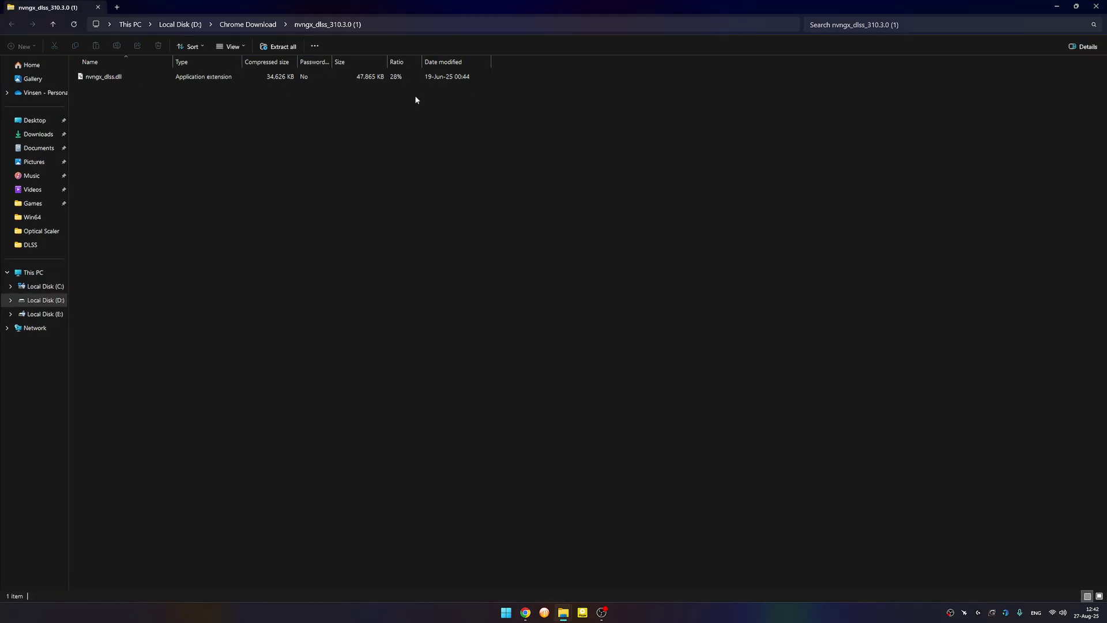
click(79, 80)
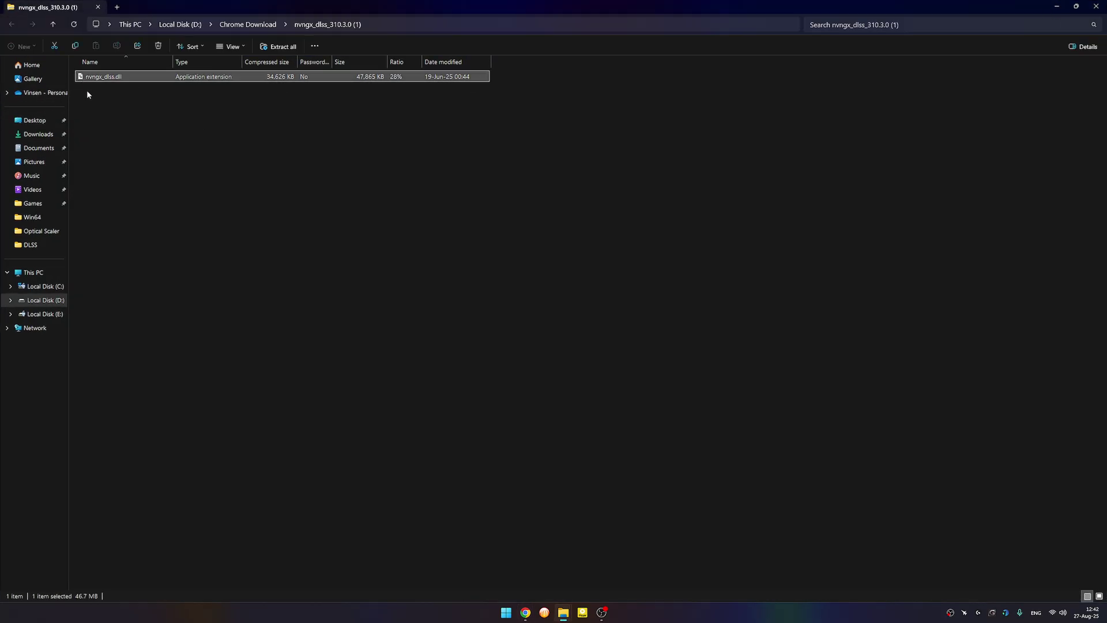
click(1083, 8)
click(1084, 10)
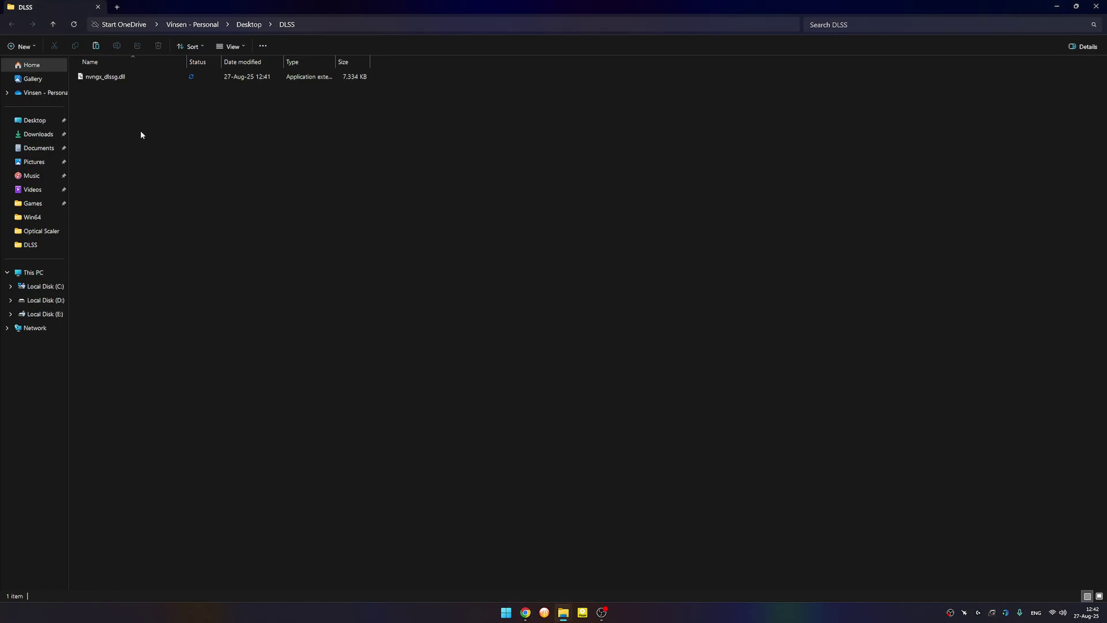
right_click(142, 136)
click(151, 150)
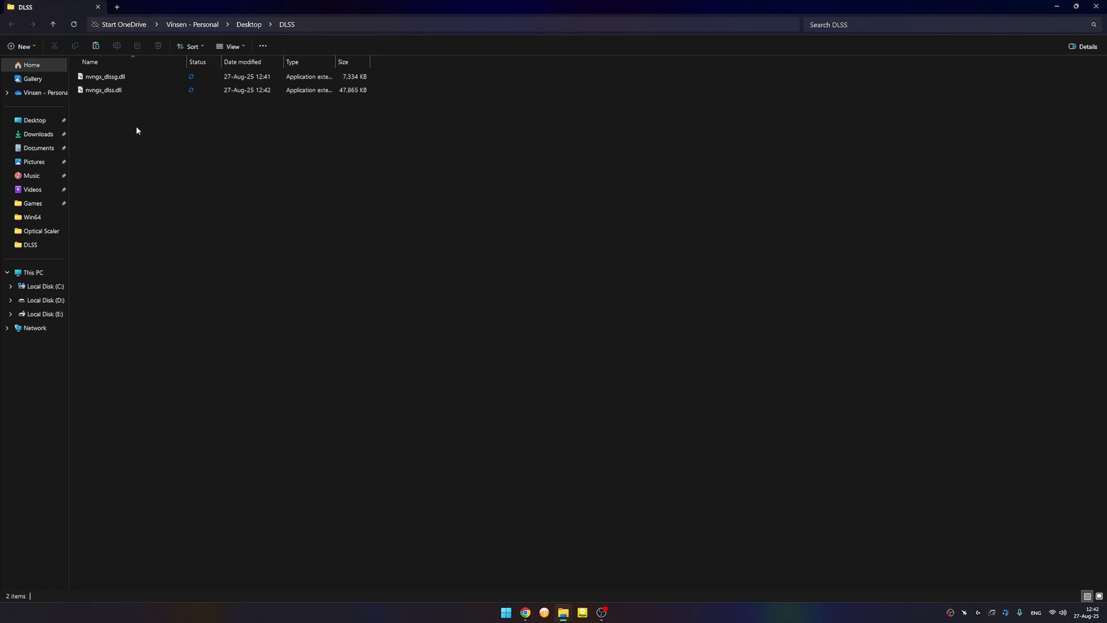
- Select nvngx_dlss.dll and nvngx_dlssg.dll together and copy both
drag(136, 126, 109, 87)
click(104, 122)
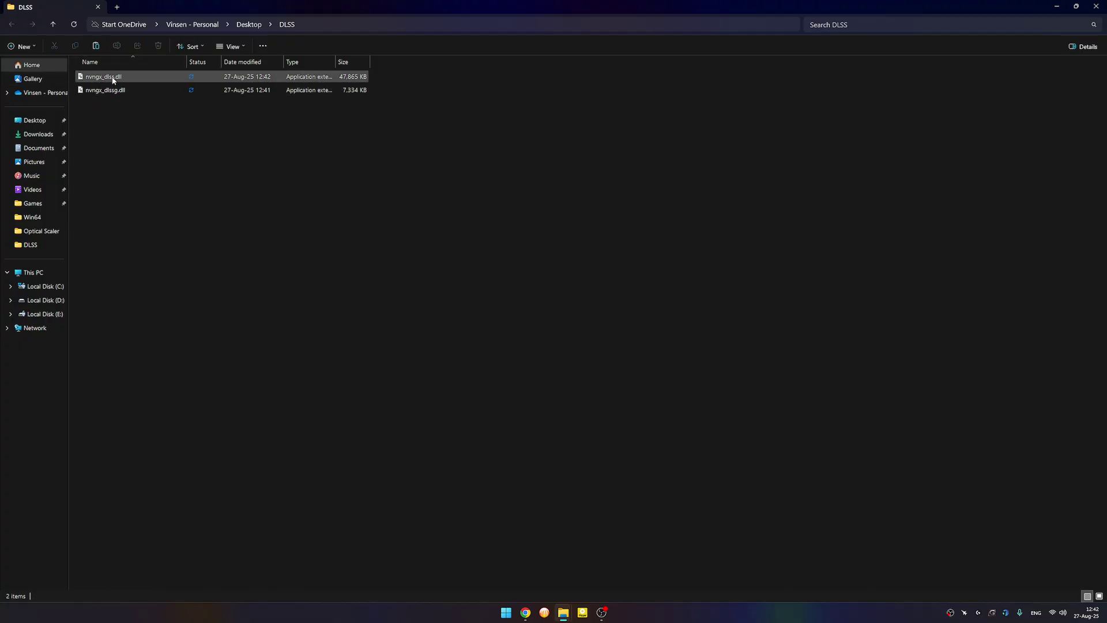
drag(129, 120, 98, 82)
right_click(98, 81)
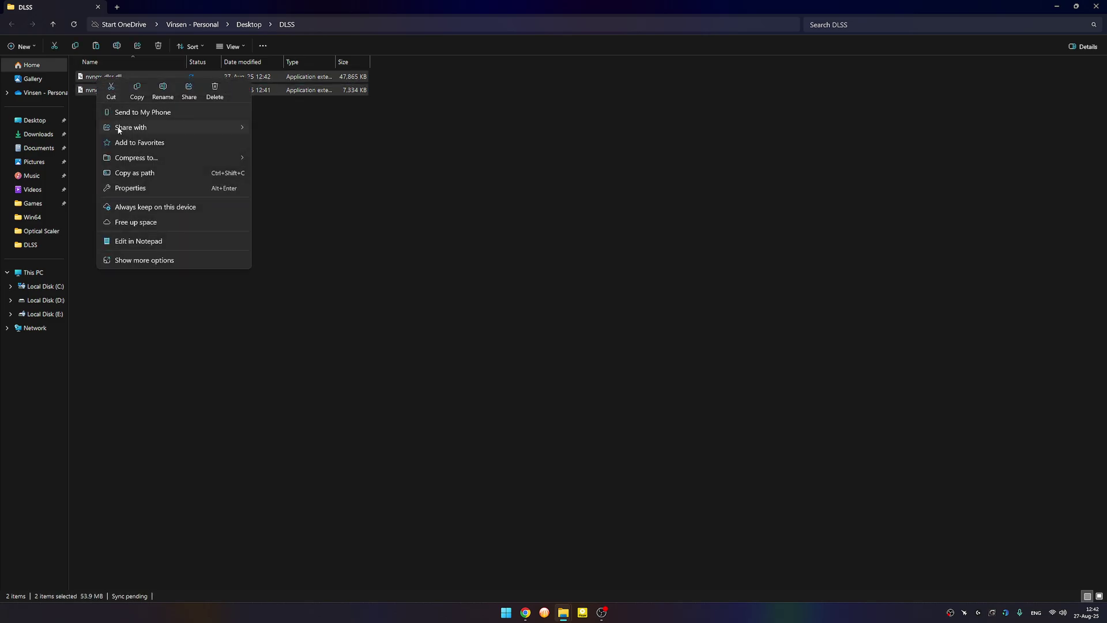
click(137, 92)
click(115, 173)
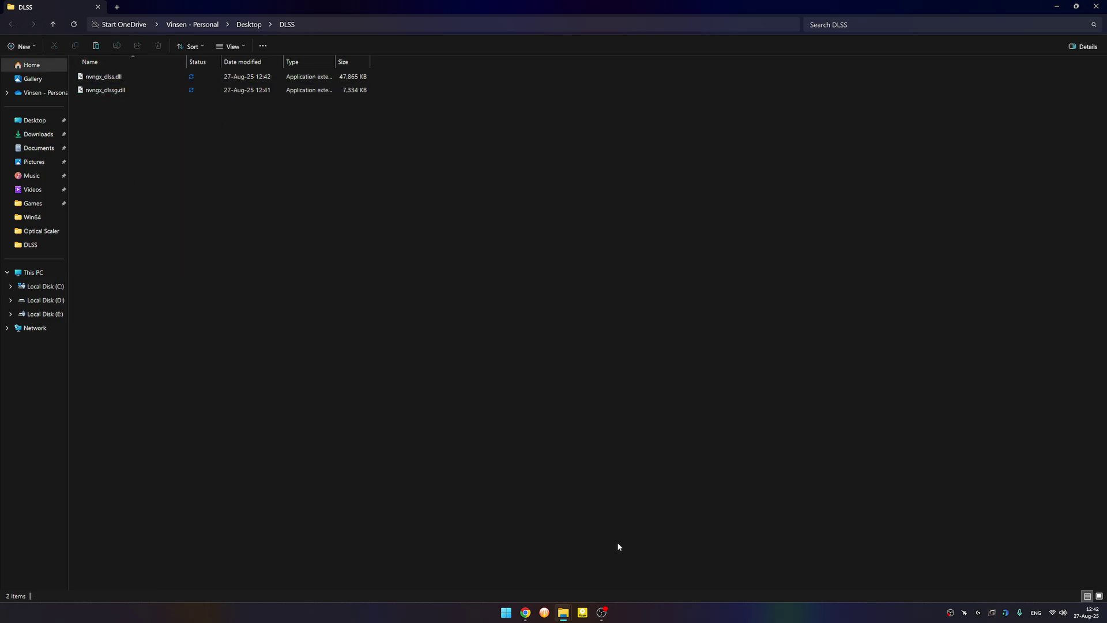
- Browse to the game's Engine\Plugins\Runtime\Nvidia\DLSS\Binaries\ThirdParty\Win64 folder
click(563, 614)
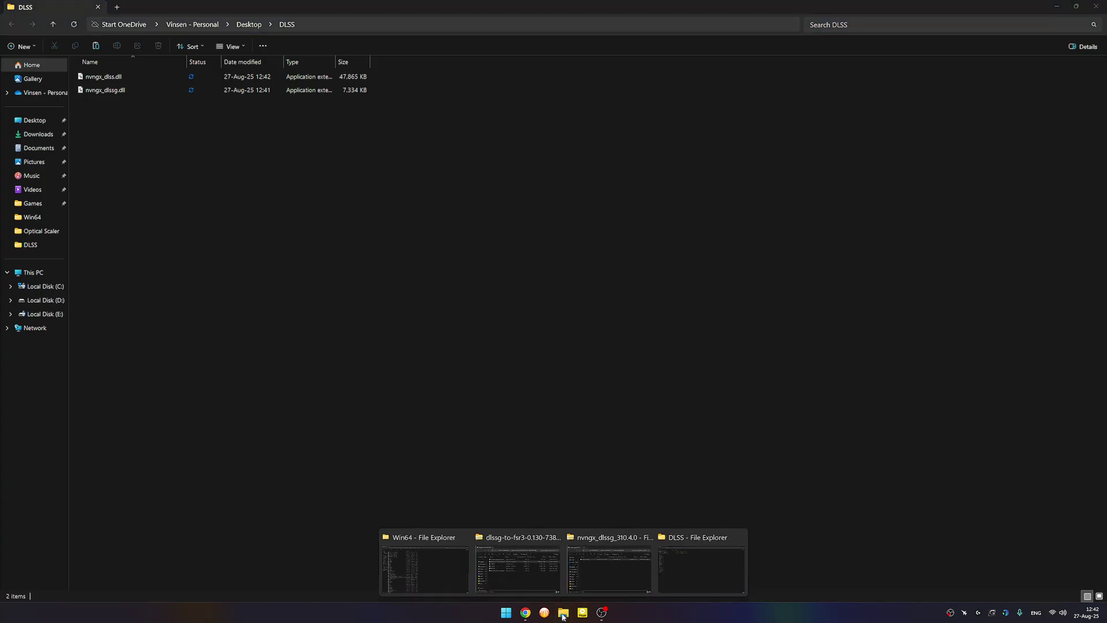
click(424, 568)
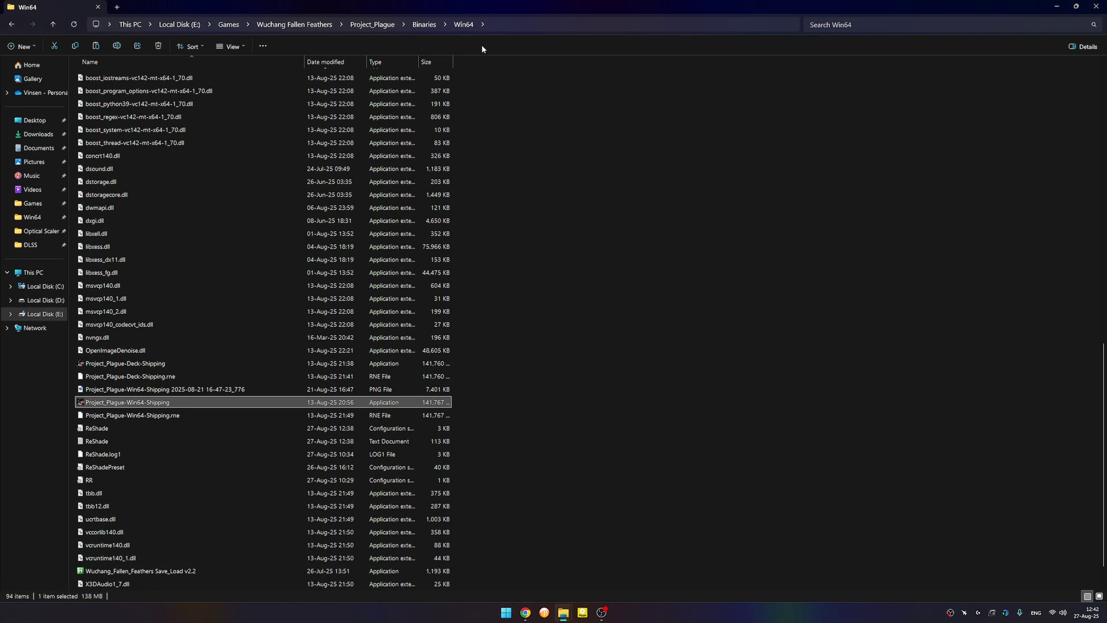
click(311, 24)
double_click(101, 76)
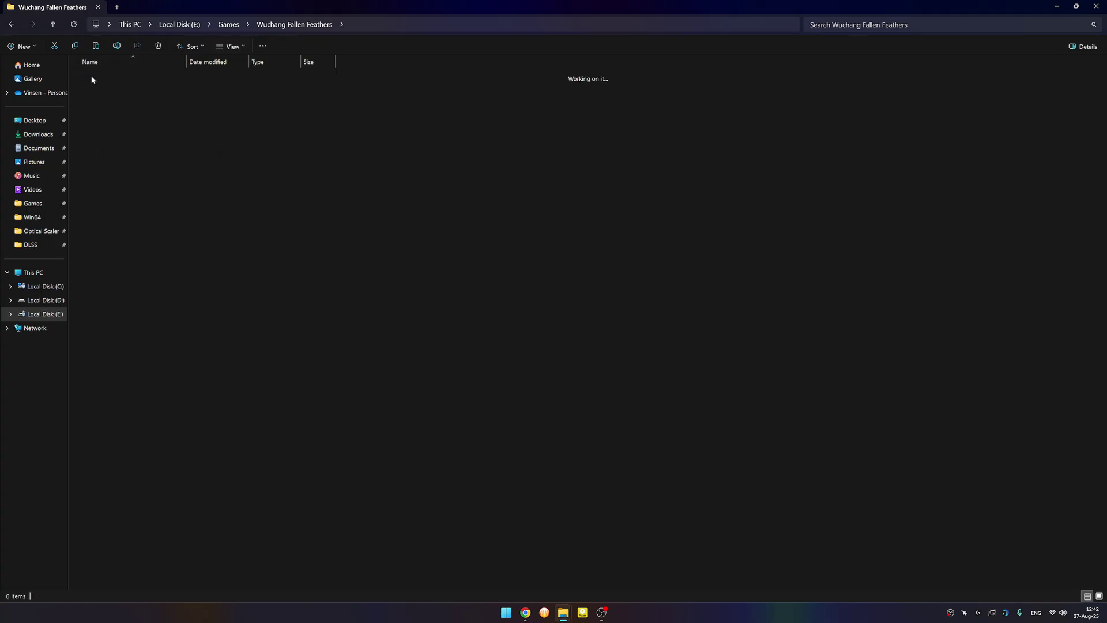
click(96, 117)
double_click(97, 117)
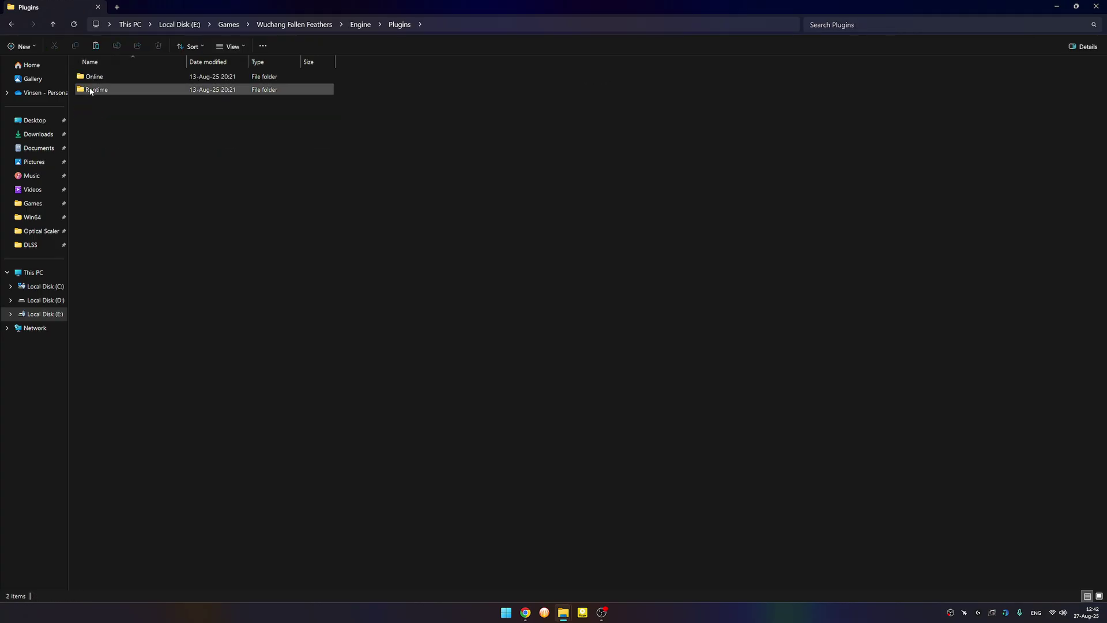
double_click(91, 89)
double_click(91, 77)
double_click(91, 76)
click(90, 78)
double_click(91, 77)
double_click(91, 77)
double_click(90, 77)
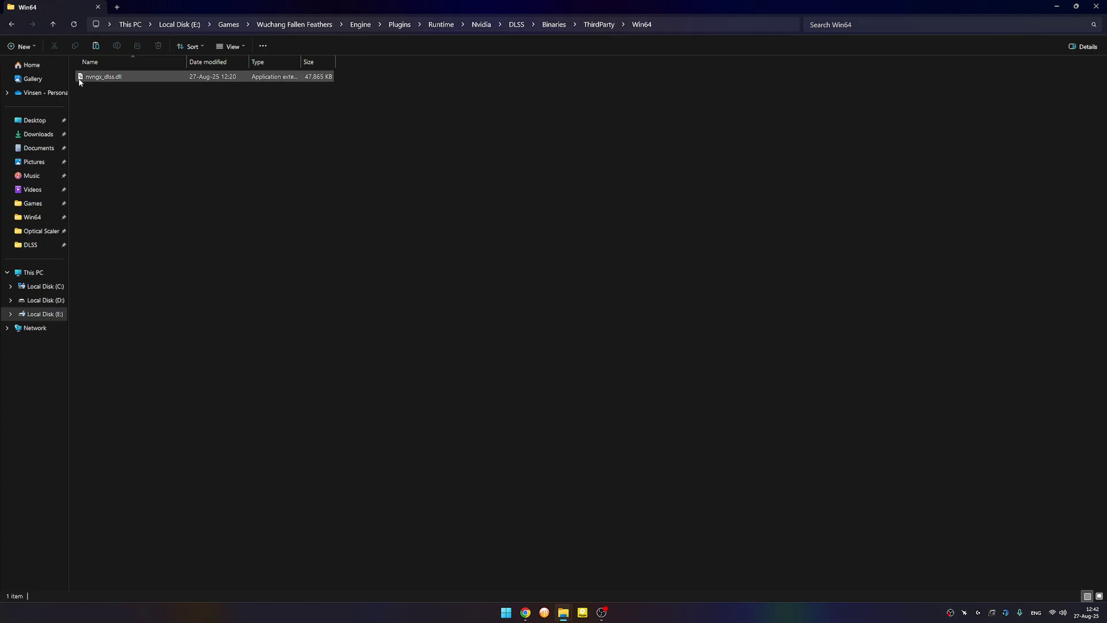
- Paste both DLLs into Win64, replacing the old nvngx_dlss.dll
right_click(140, 108)
click(155, 115)
click(527, 255)
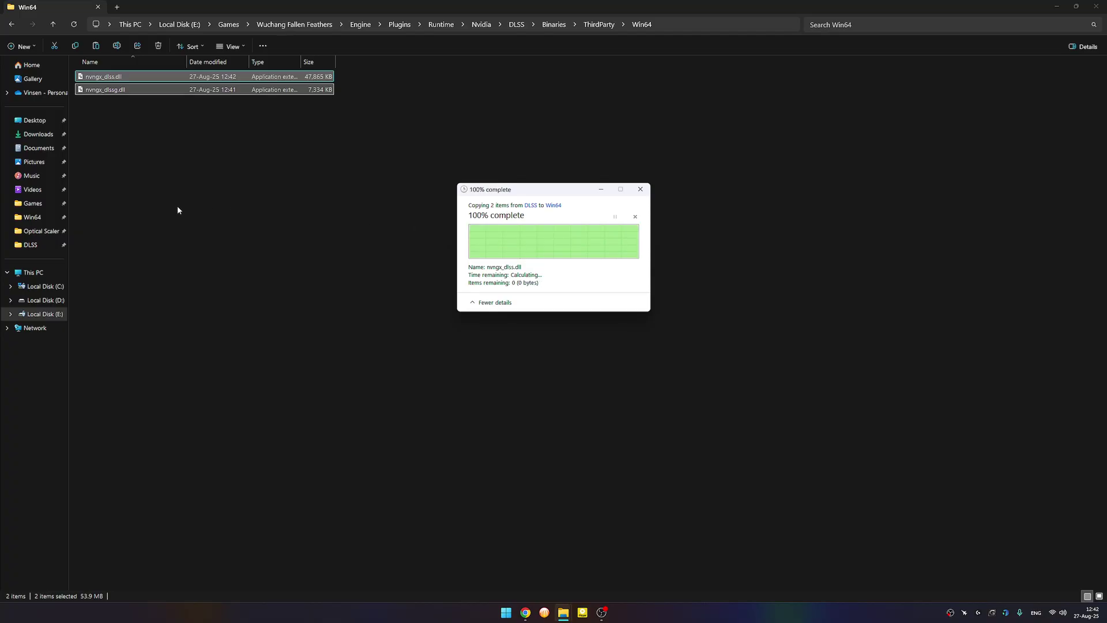
click(116, 138)
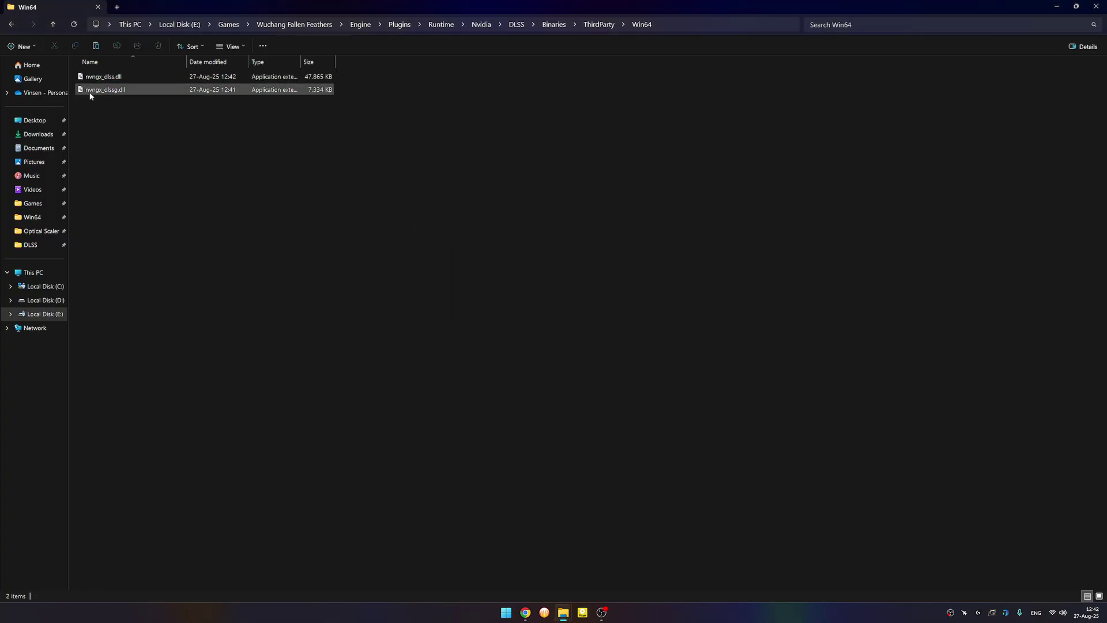
click(299, 25)
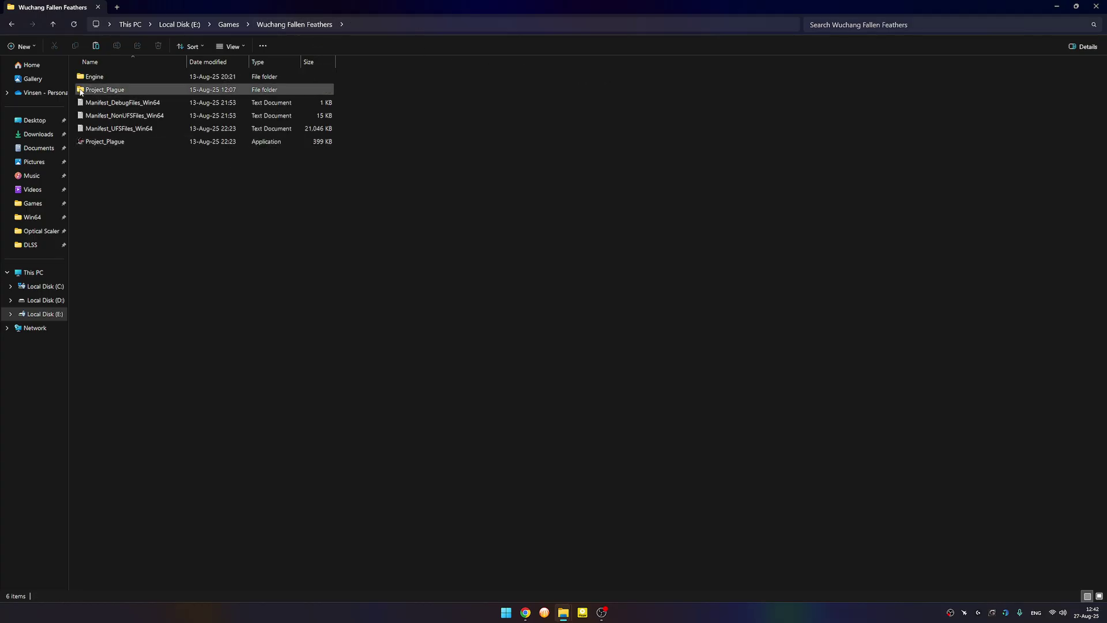
click(524, 611)
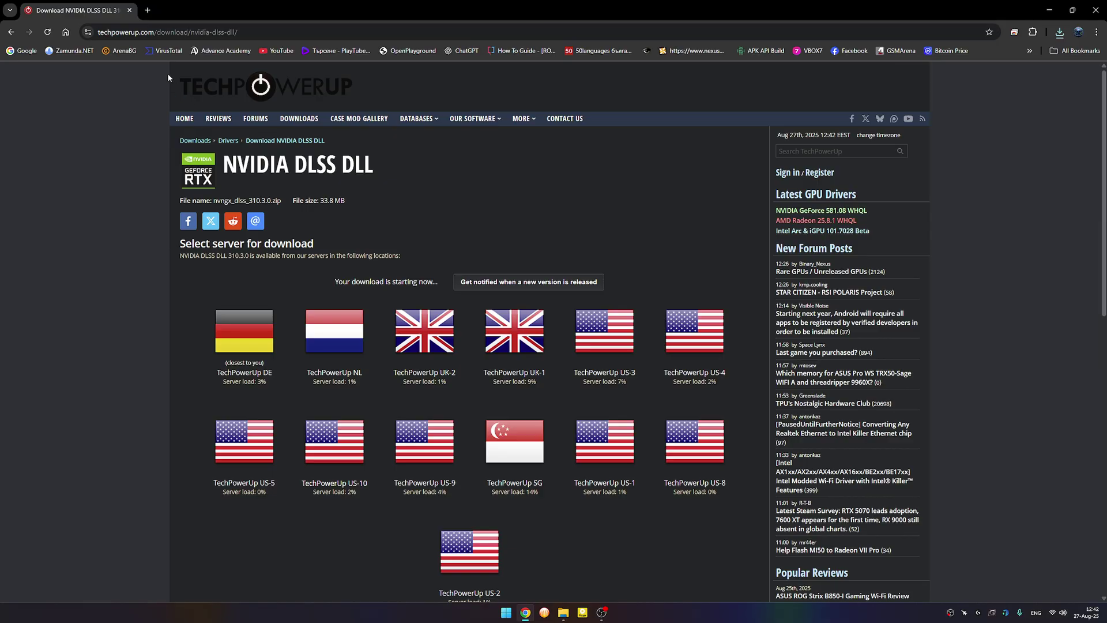
- Search Google for nvpi-r and open the NvidiaProfileInspectorRevamped GitHub releases page
click(26, 51)
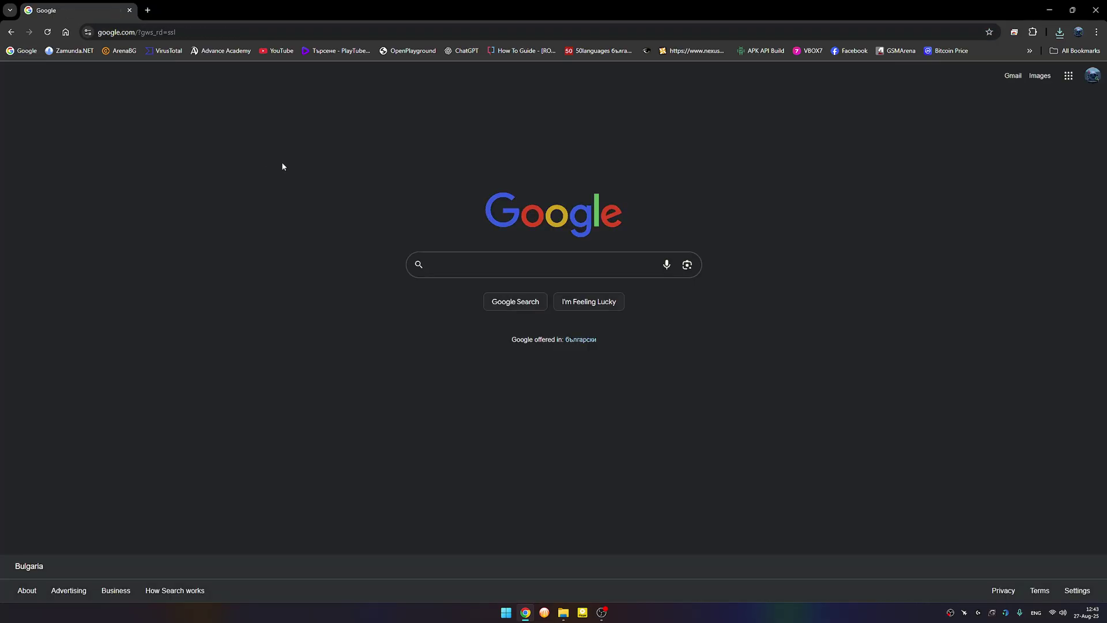
text(nvidia)
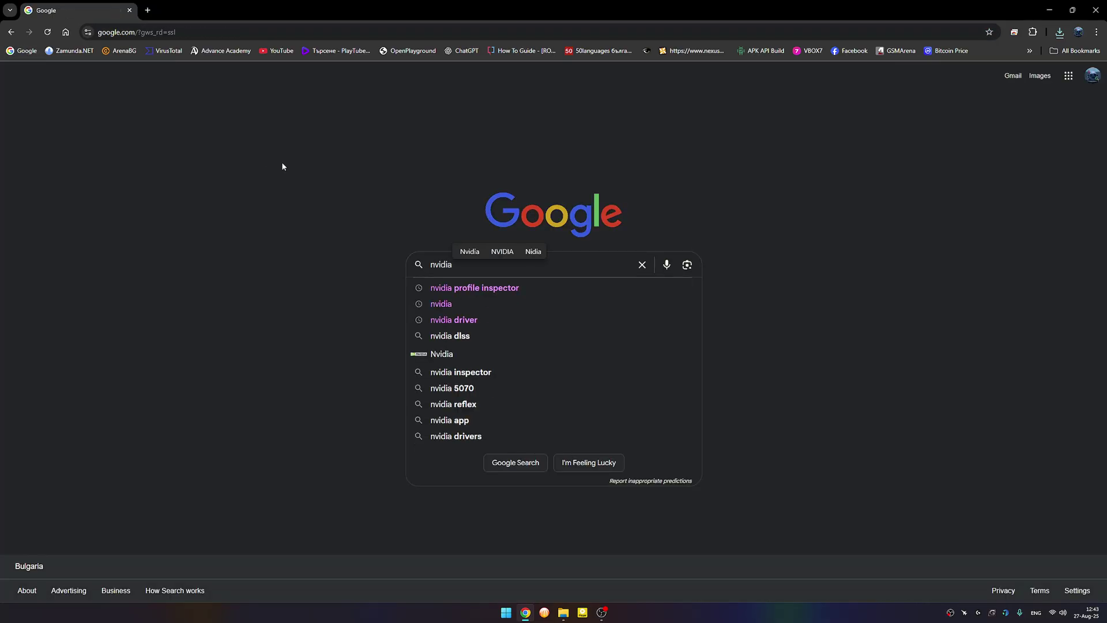
key(BackSpace)
key(BackSpace)
key(BackSpace)
key(BackSpace)
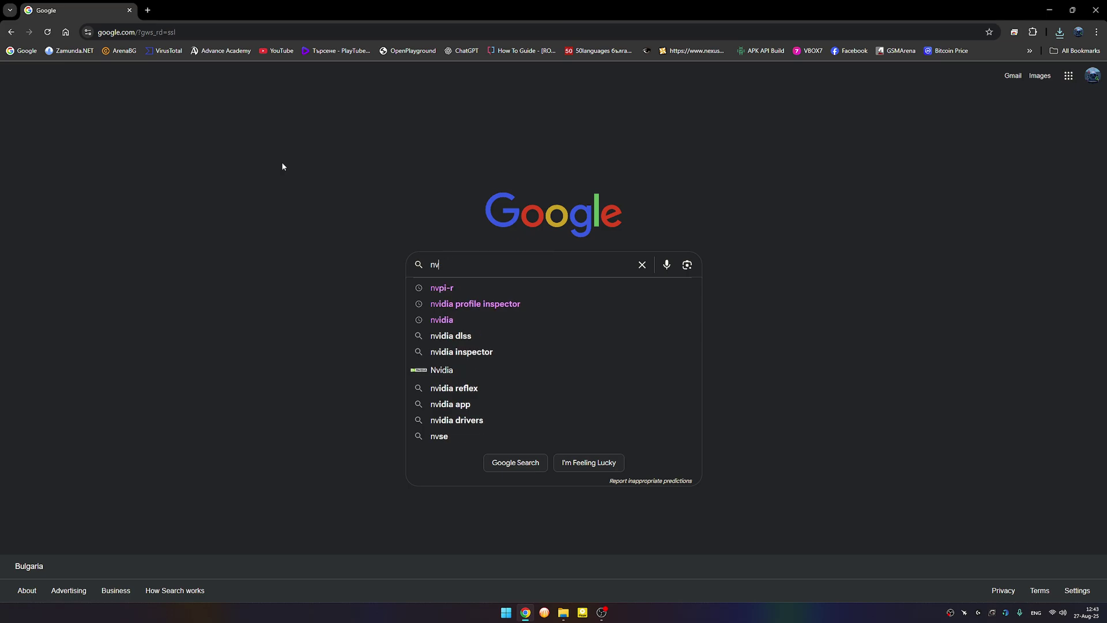
key(Down)
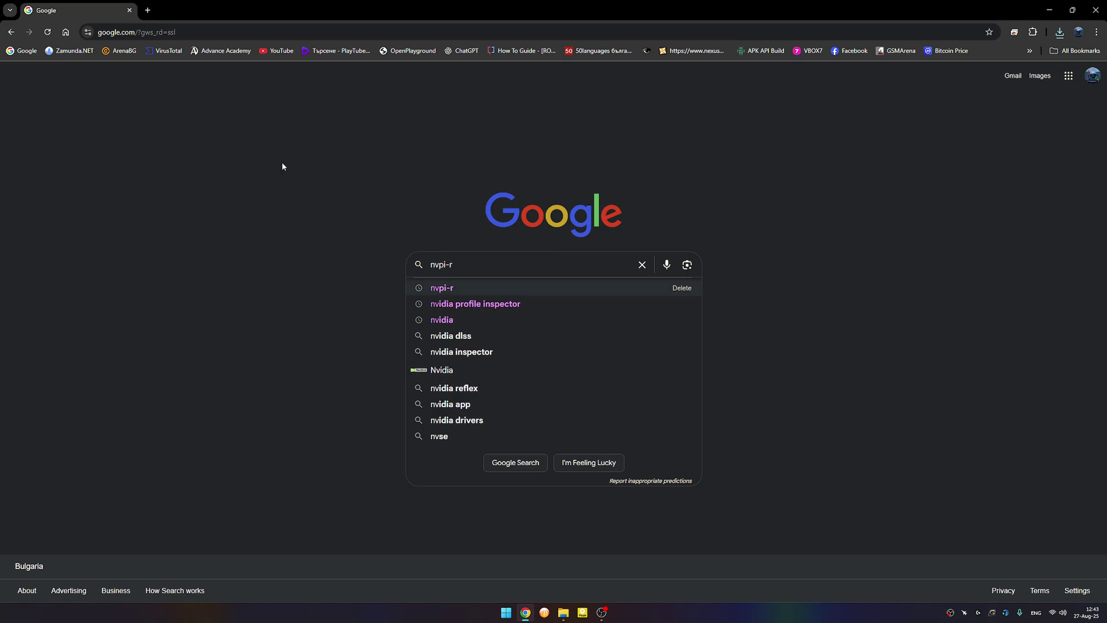
key(Down)
key(Up)
key(Return)
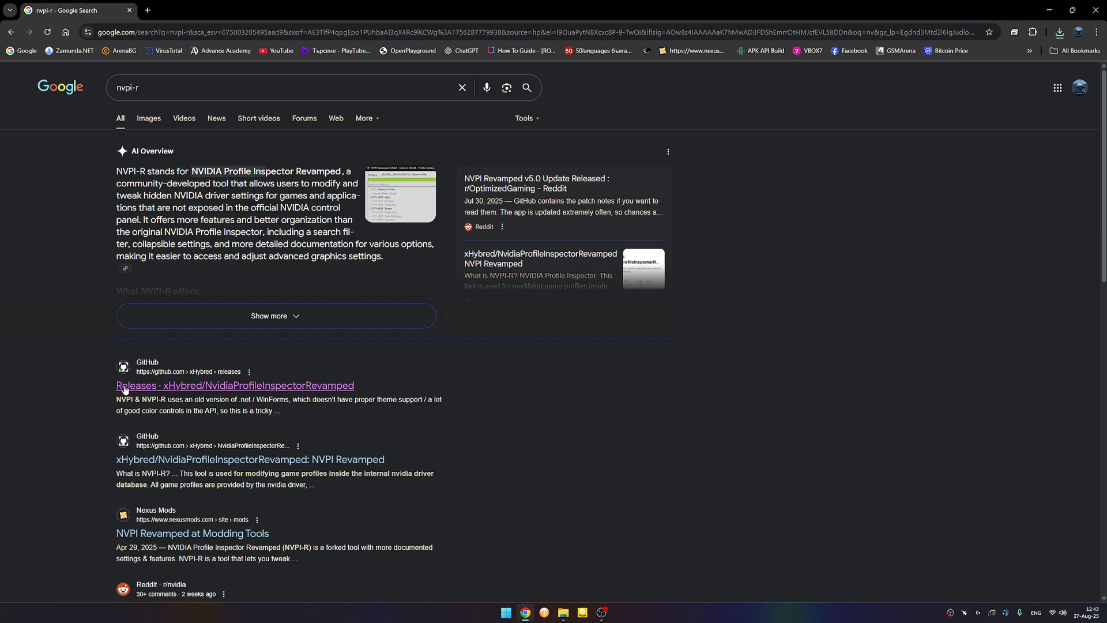
click(153, 389)
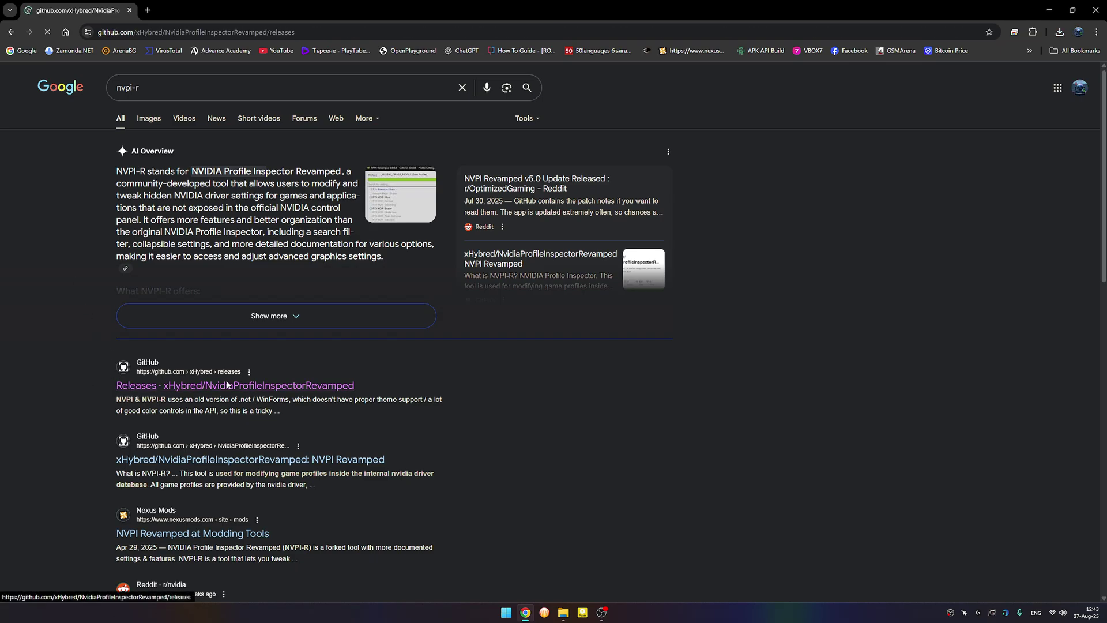
- Download NVPI-R.zip and open the archive
scroll(417, 398, down, 4)
scroll(417, 398, up, 4)
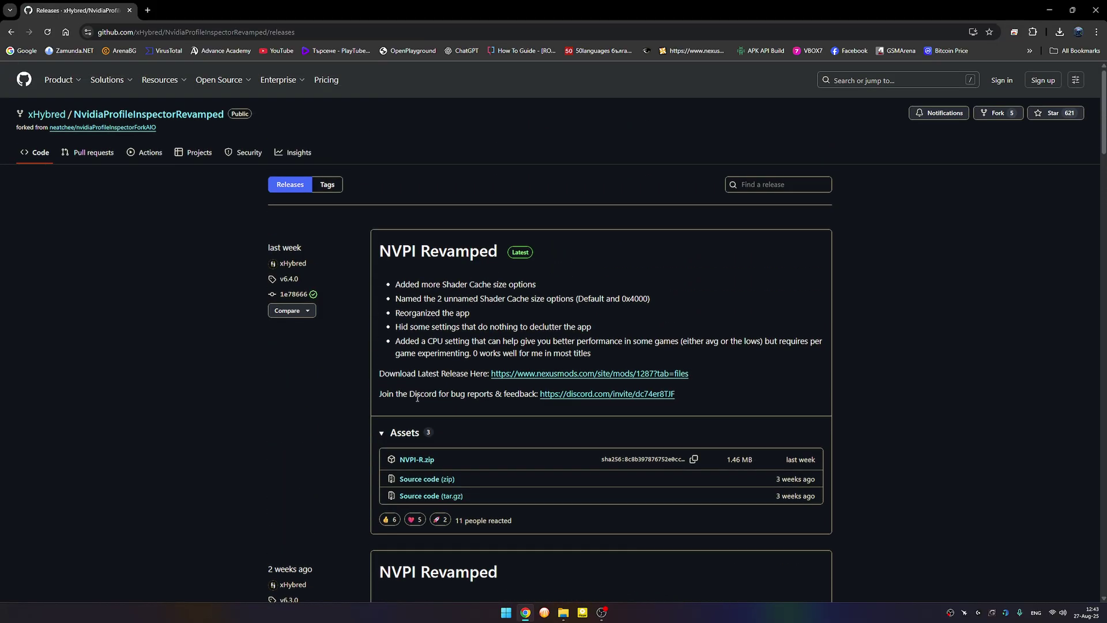
click(412, 461)
click(977, 64)
- Minimize or close extra windows and open the desktop Nvidia Profile Inspector folder
double_click(1038, 8)
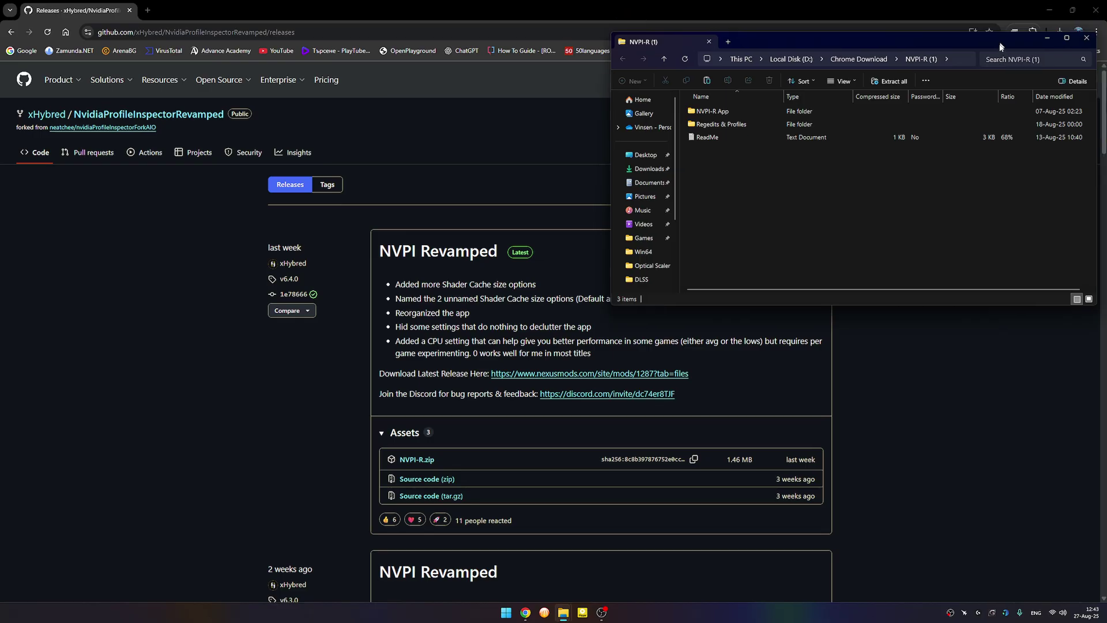
click(1056, 7)
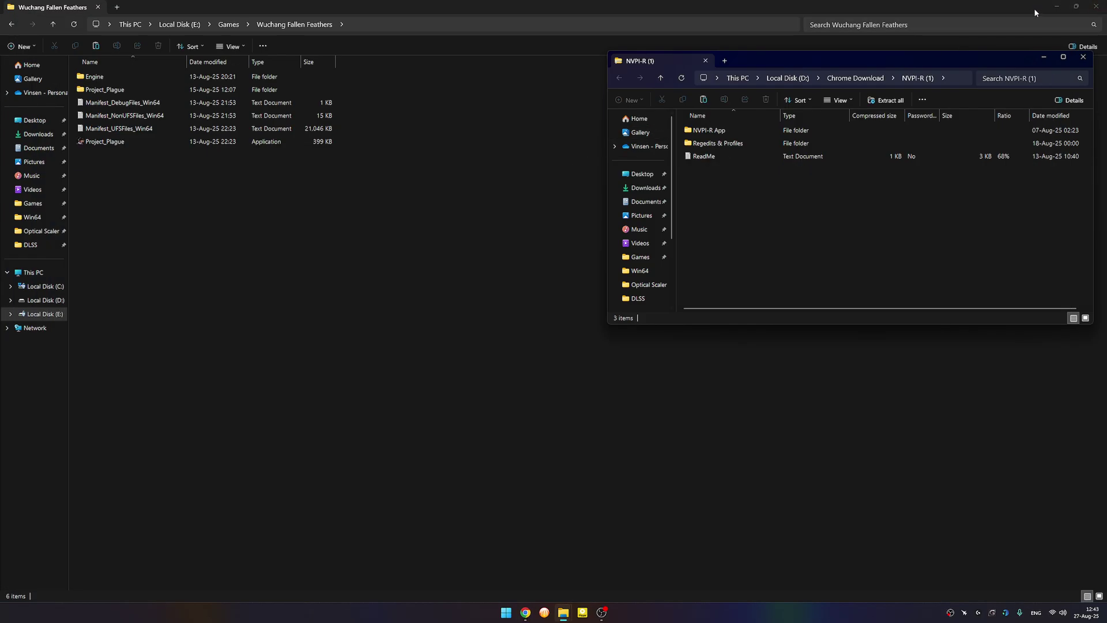
click(1057, 6)
click(1095, 6)
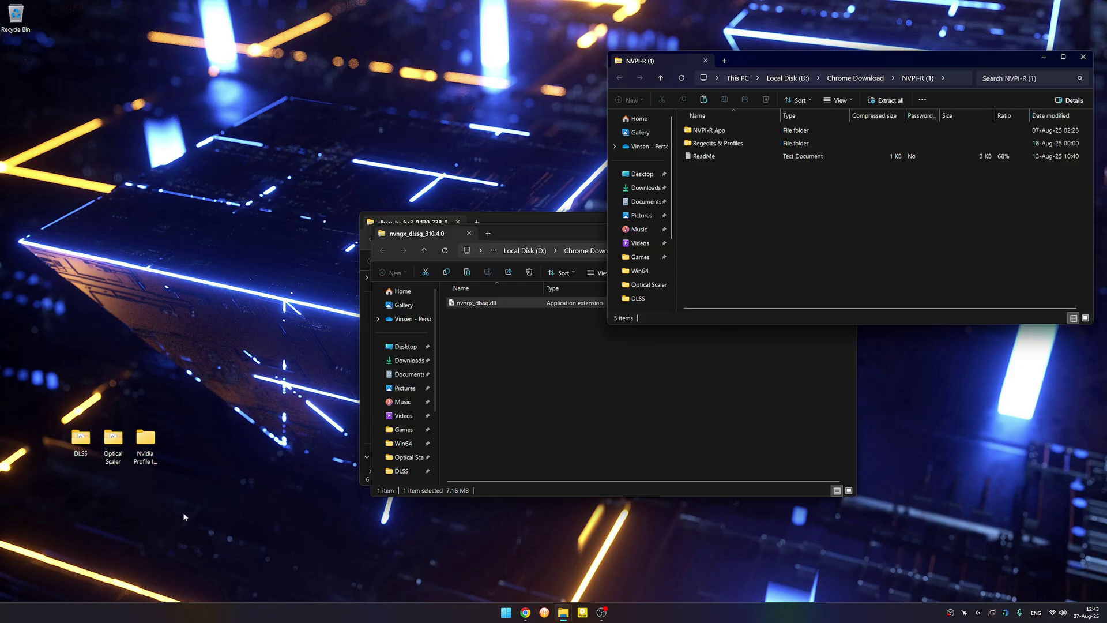
double_click(145, 441)
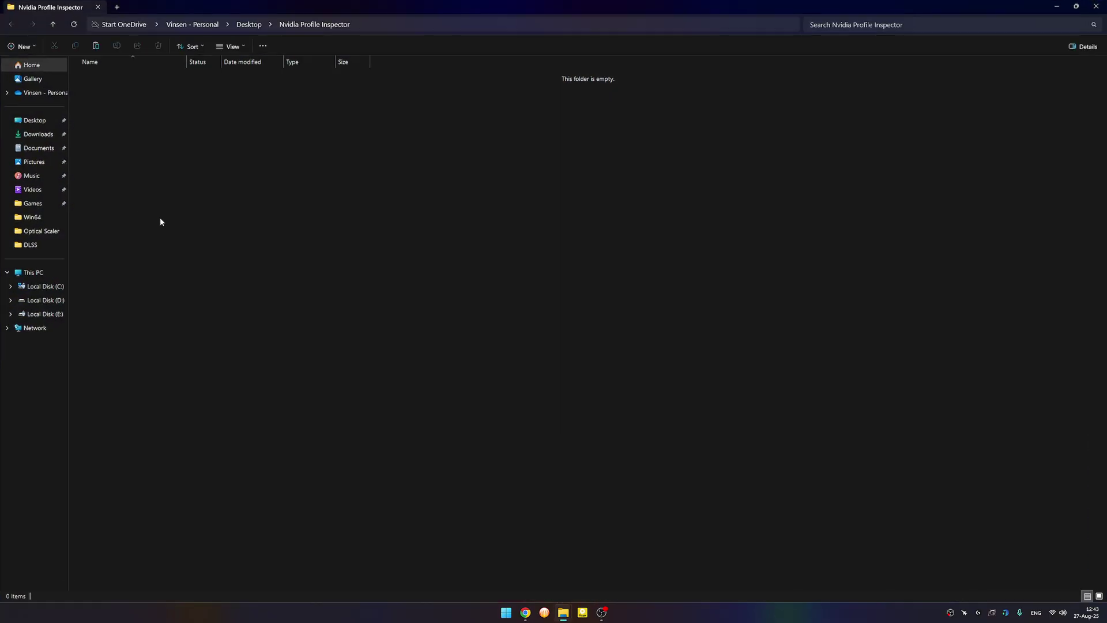
click(728, 562)
- Copy the five files from NVPI-R App > 3. Vanta Black > 2. Cyan Text into Nvidia Profile Inspector
mouse_move(568, 602)
click(625, 536)
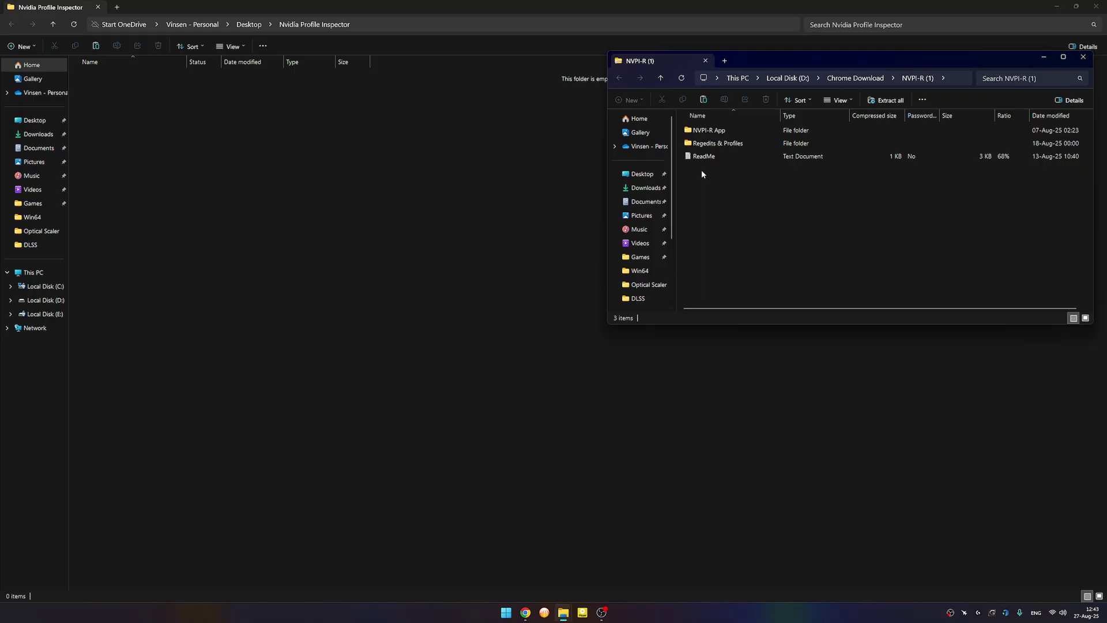
double_click(707, 130)
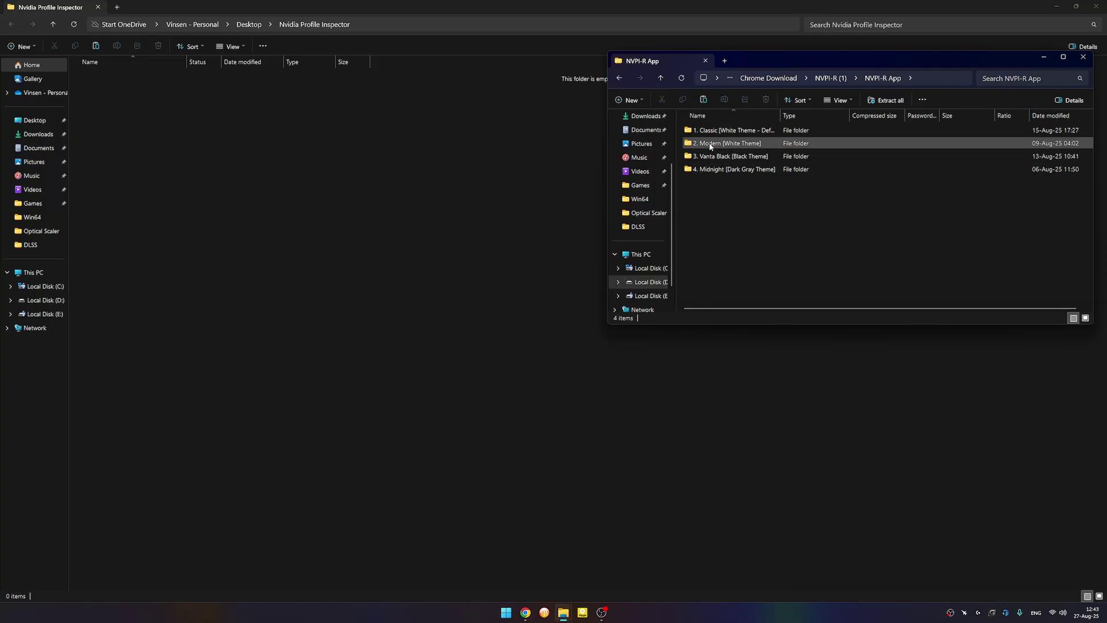
double_click(710, 157)
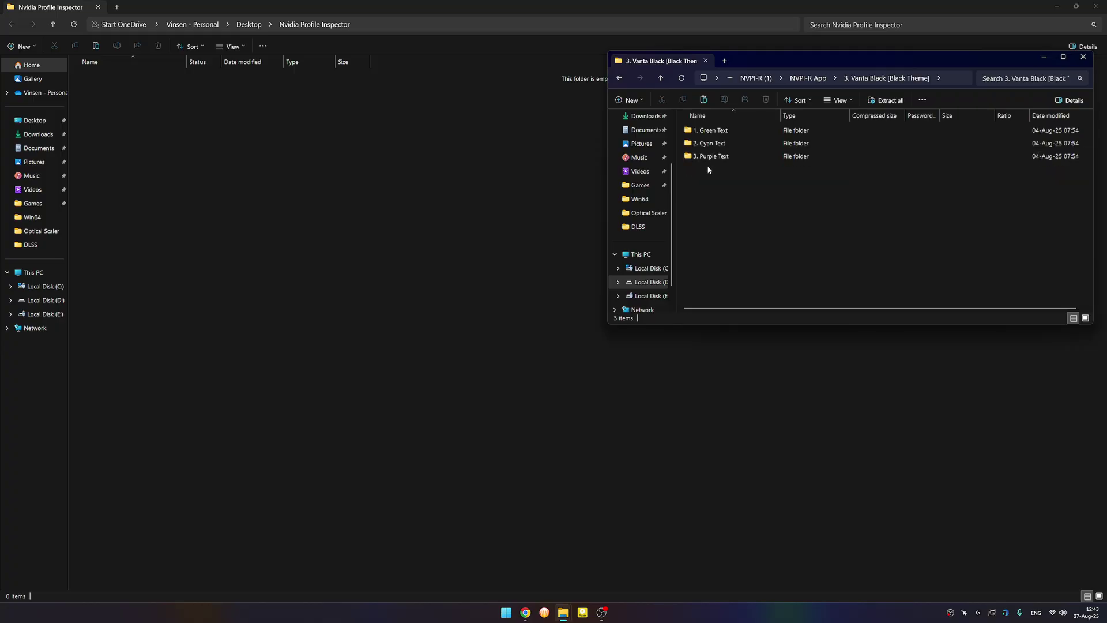
double_click(710, 143)
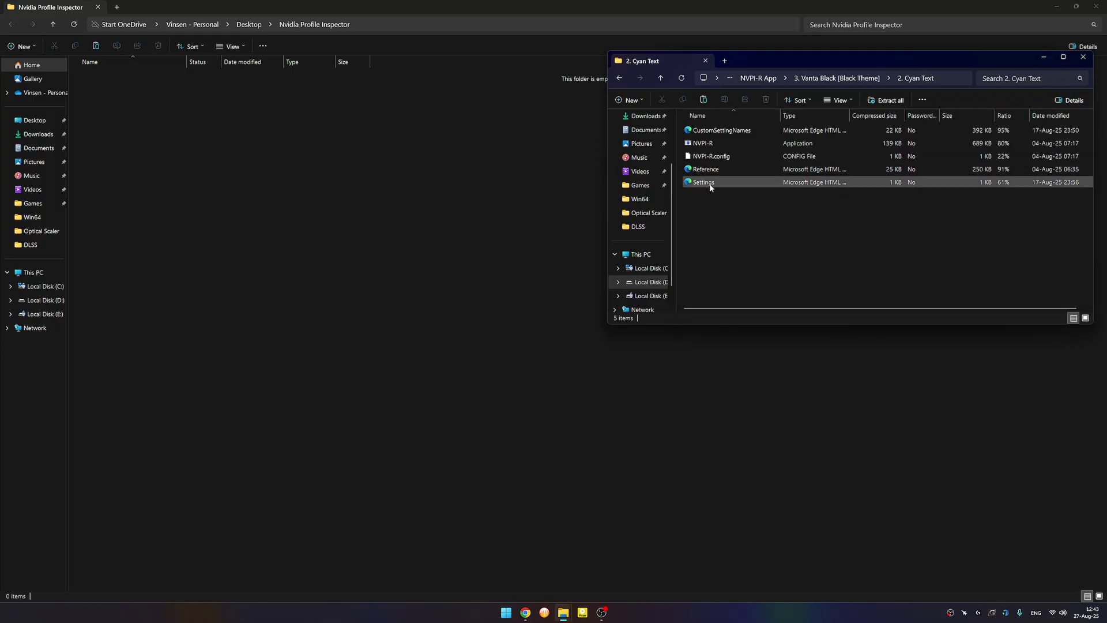
drag(714, 190, 201, 180)
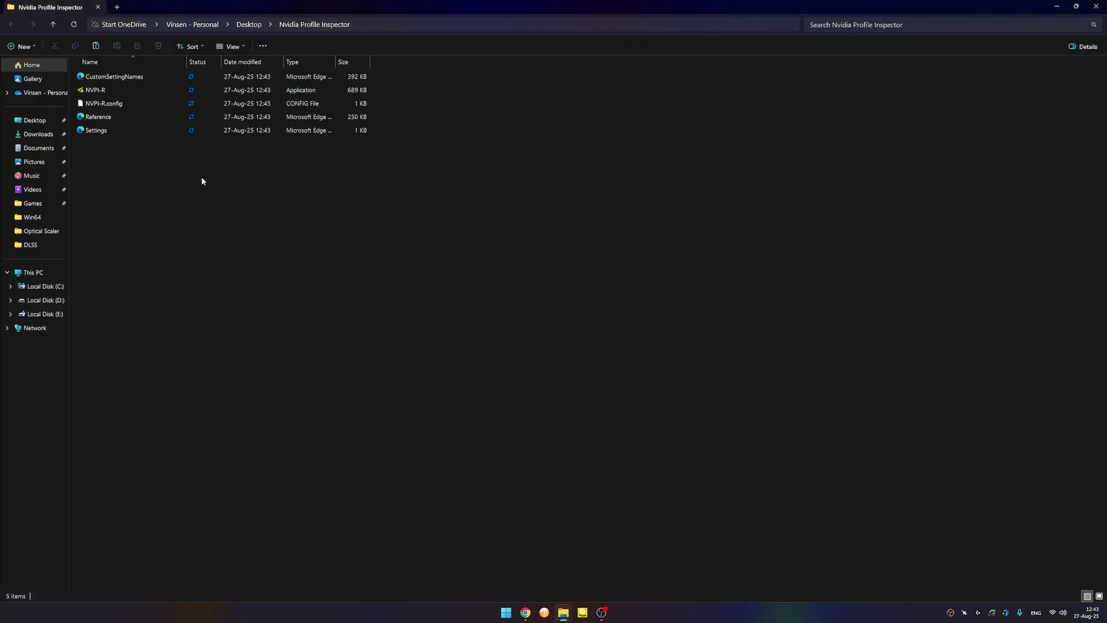
- Close the three leftover NVPI-R archive windows
click(564, 611)
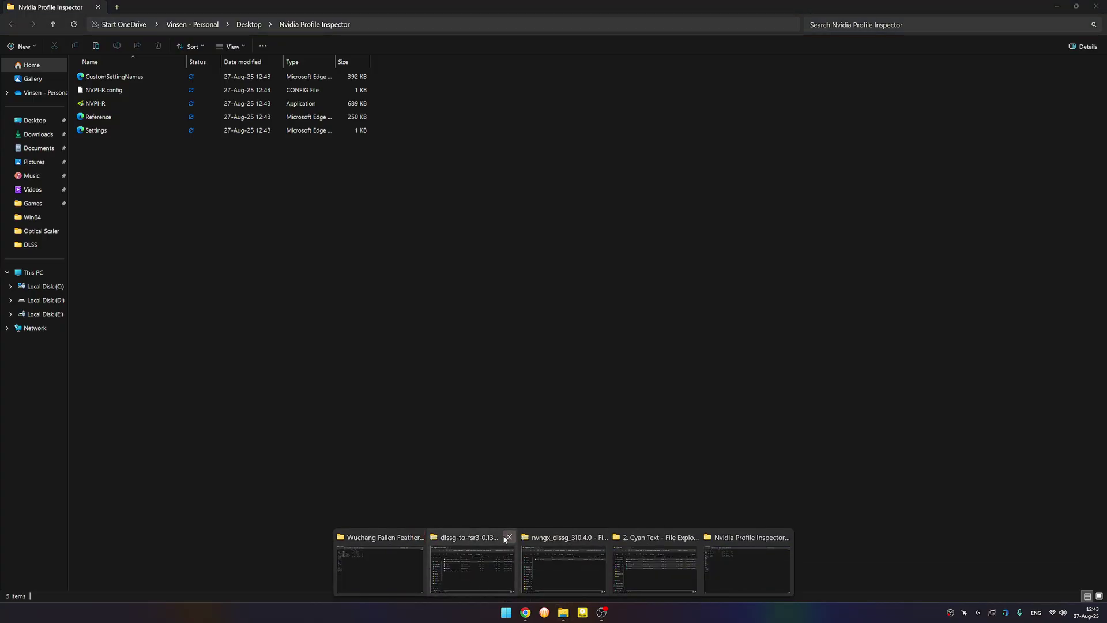
click(551, 538)
click(600, 537)
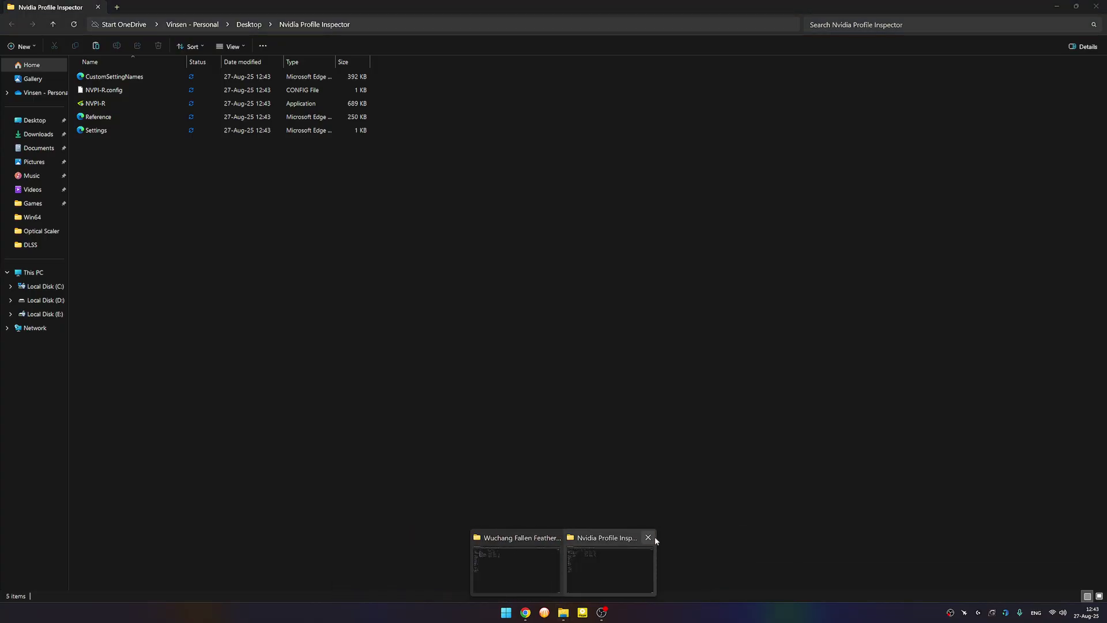
click(649, 538)
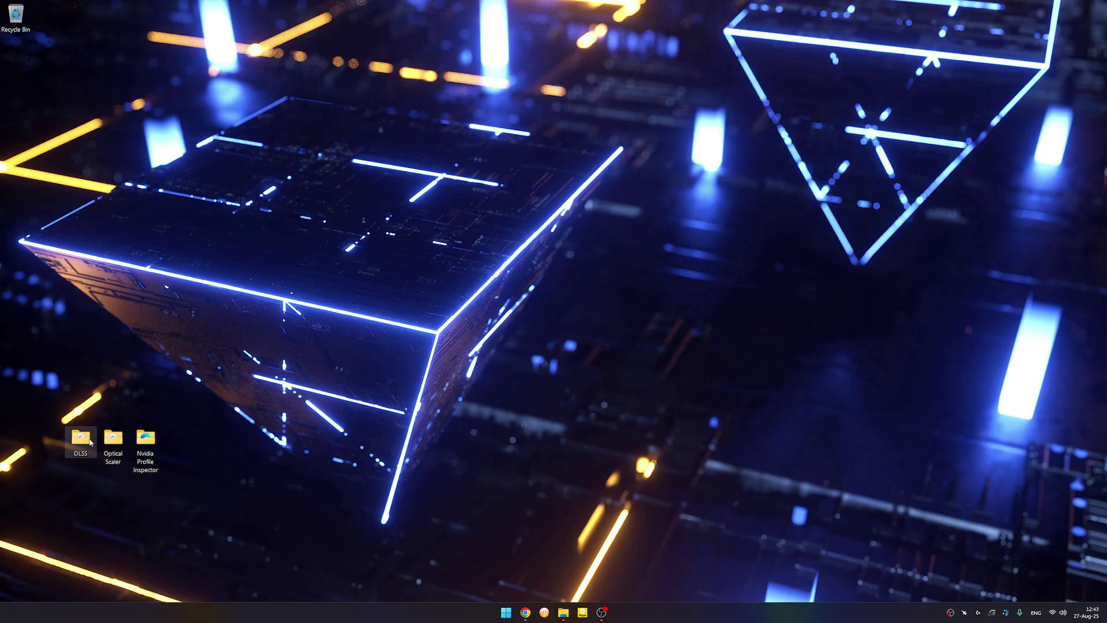
- Select all OptiScaler files in Optical Scaler and open the game's Project_Plague\Binaries\Win64 folder
double_click(113, 438)
drag(130, 265, 83, 89)
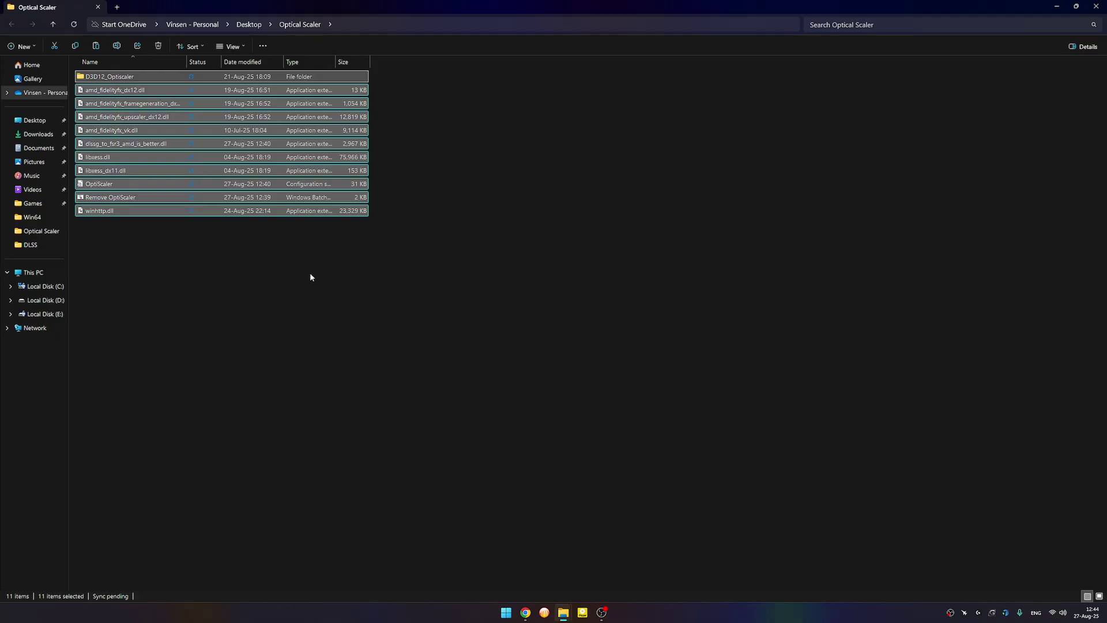
mouse_move(559, 610)
click(506, 555)
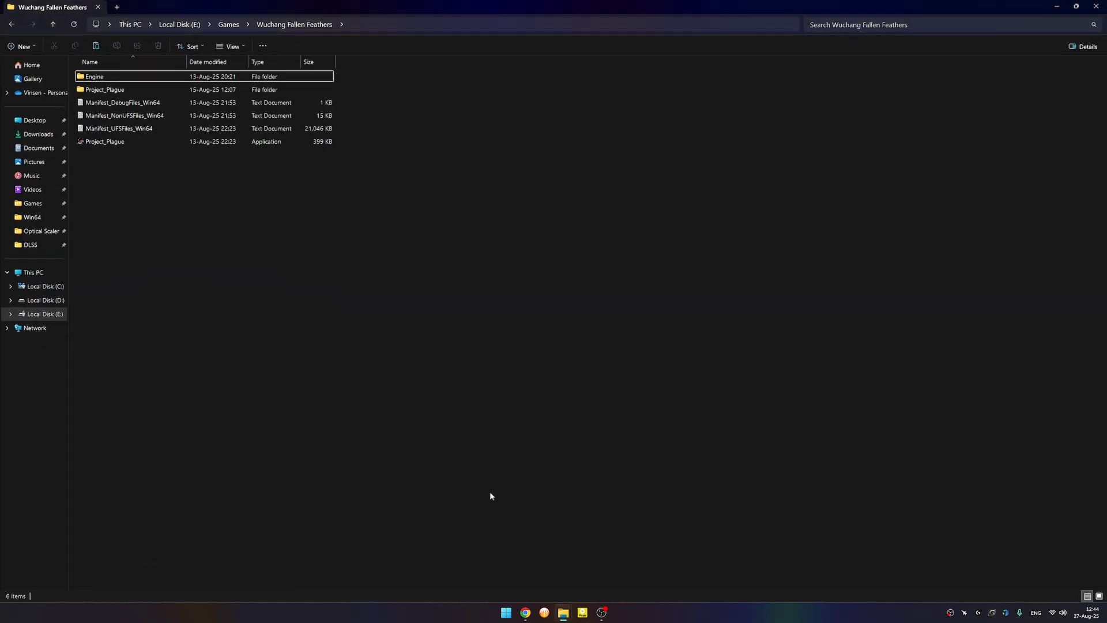
double_click(96, 90)
double_click(96, 79)
double_click(92, 77)
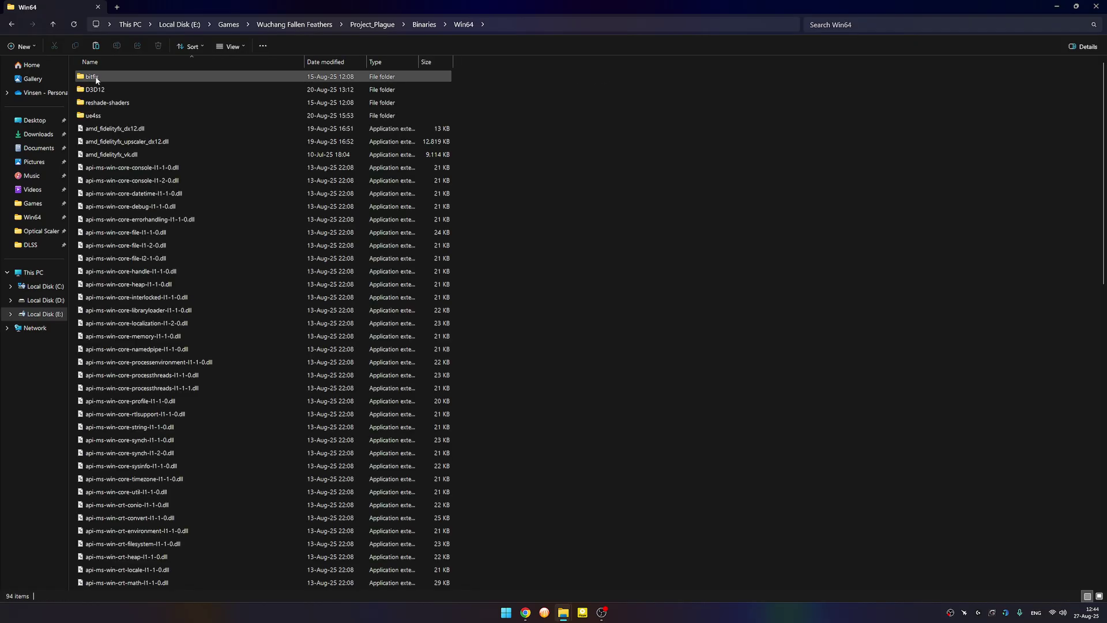
scroll(213, 233, down, 7)
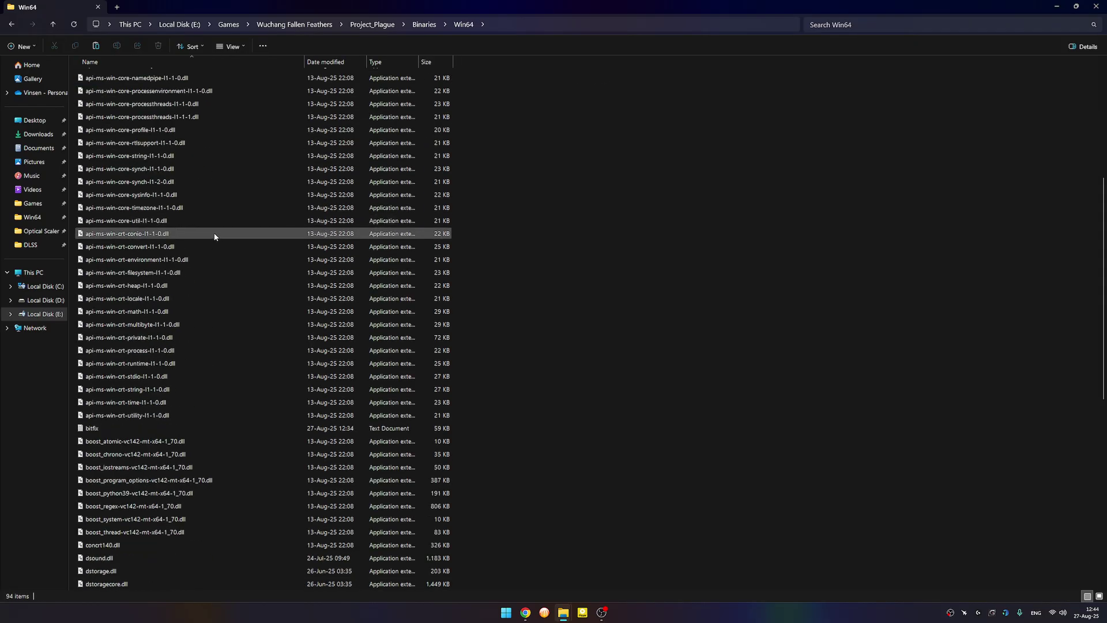
scroll(212, 239, down, 11)
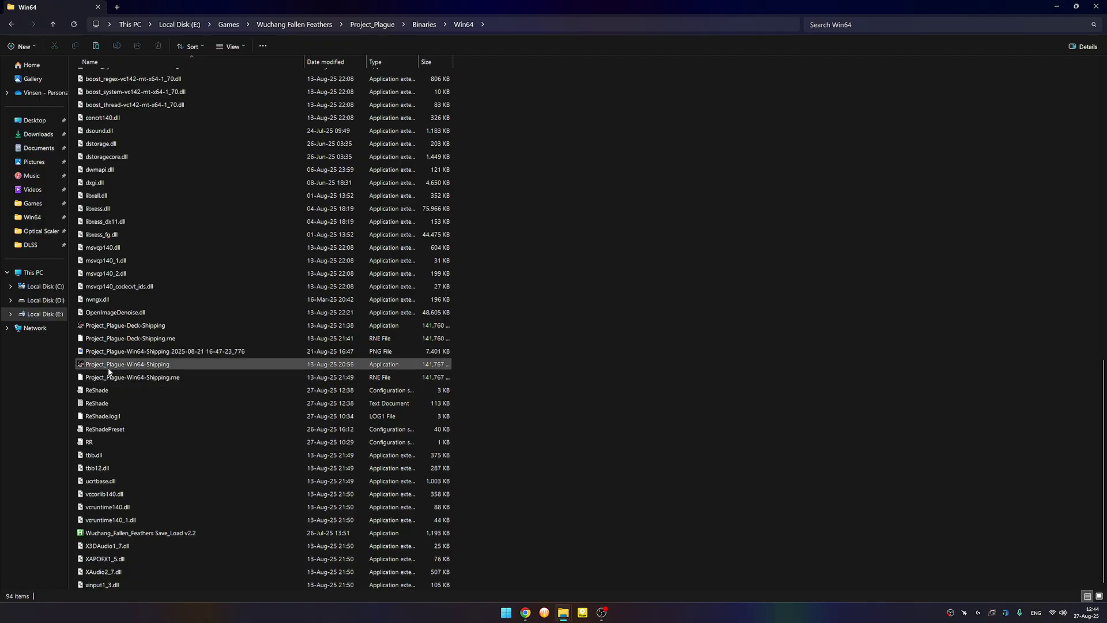
- Paste the OptiScaler files into Win64, replacing the five same-named files
right_click(546, 278)
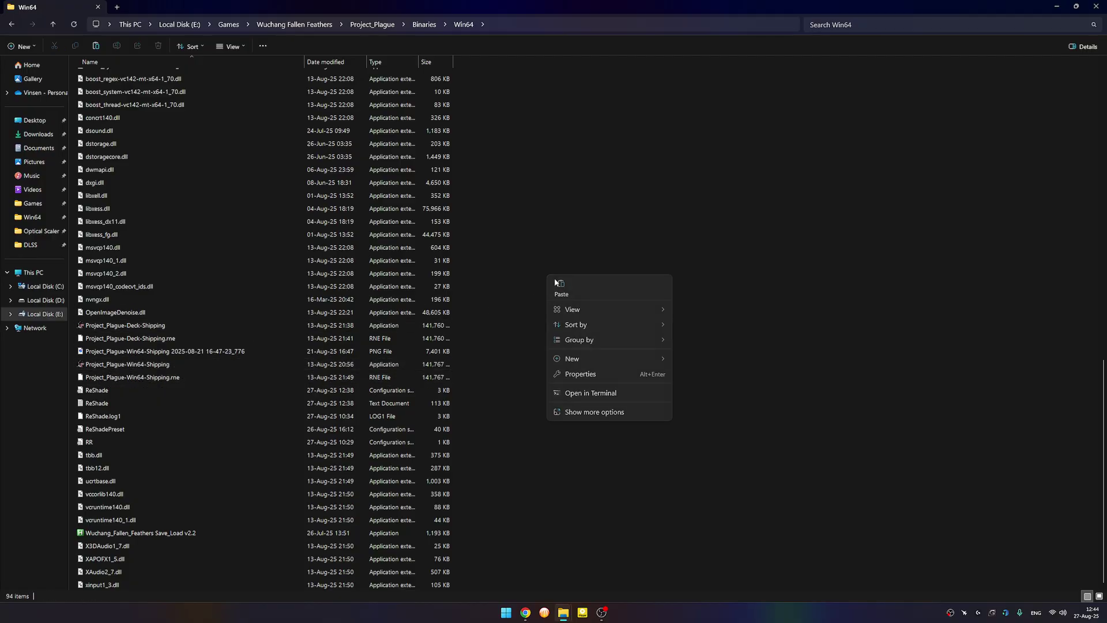
click(562, 287)
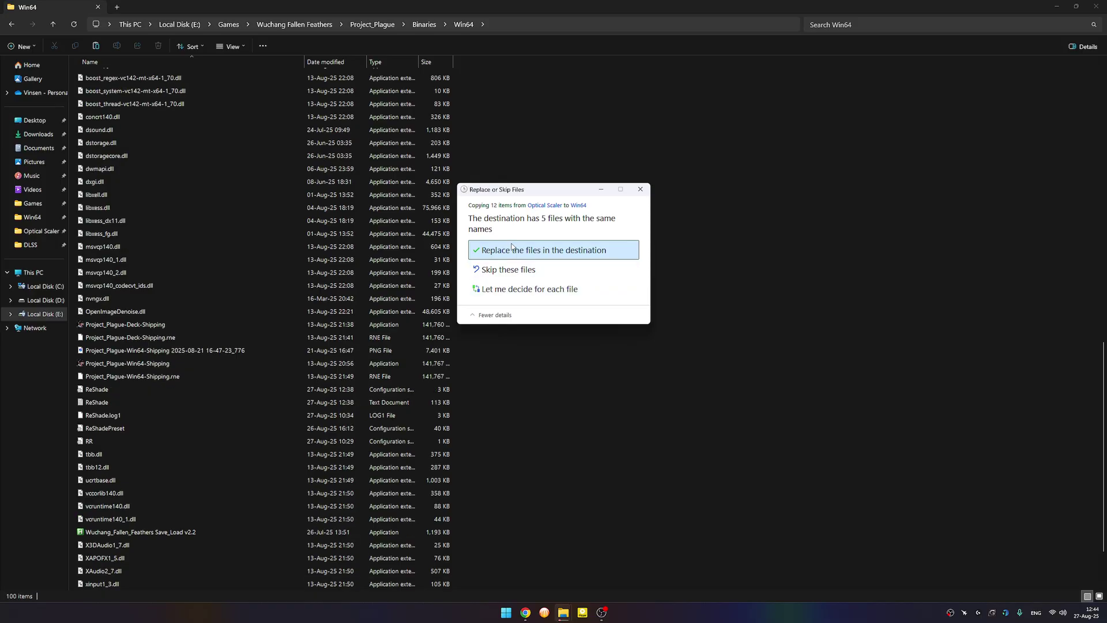
click(536, 251)
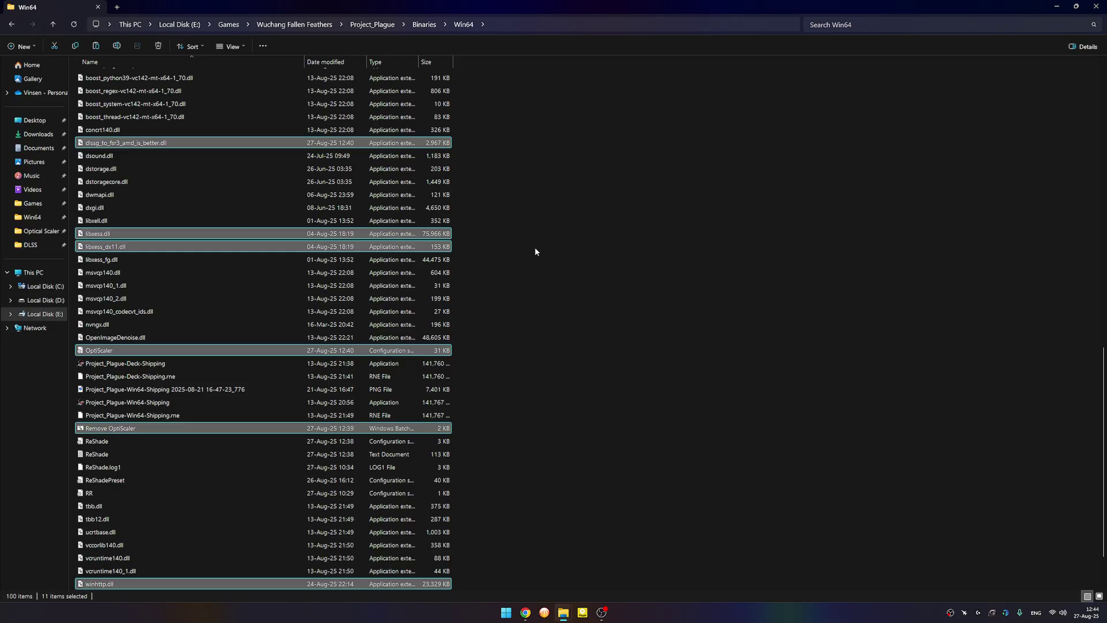
scroll(534, 251, up, 7)
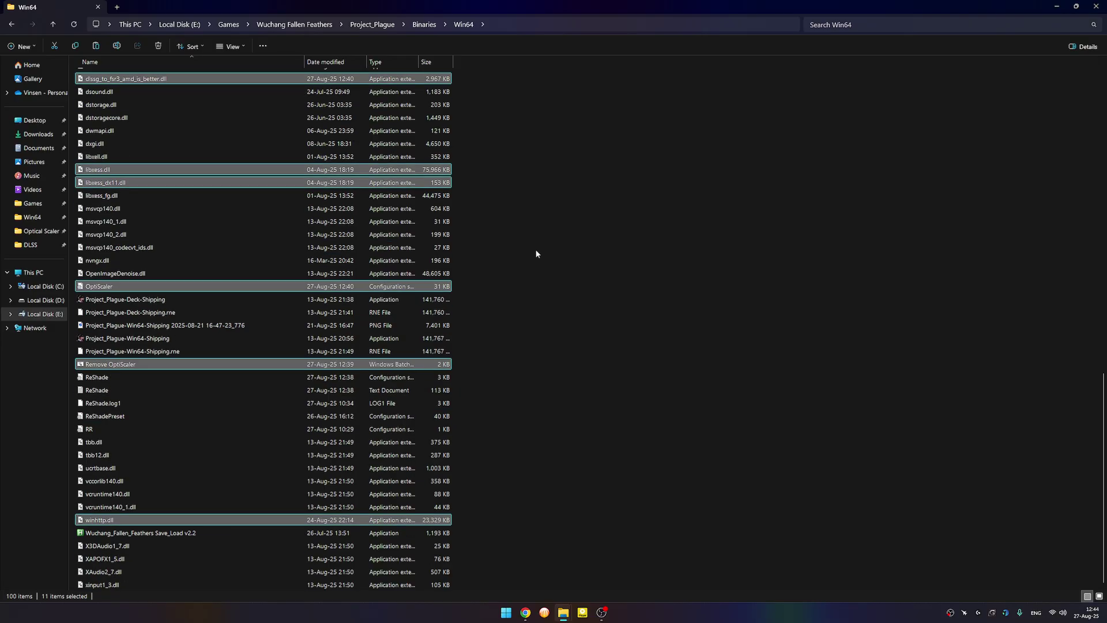
scroll(536, 255, up, 12)
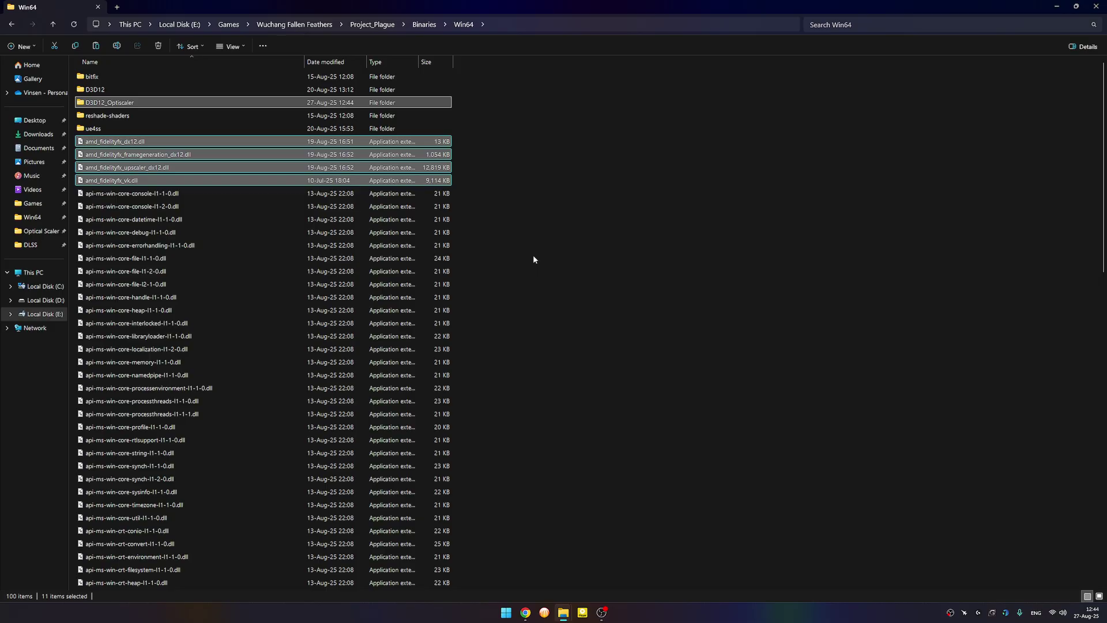
click(533, 256)
scroll(535, 258, down, 7)
scroll(535, 262, down, 5)
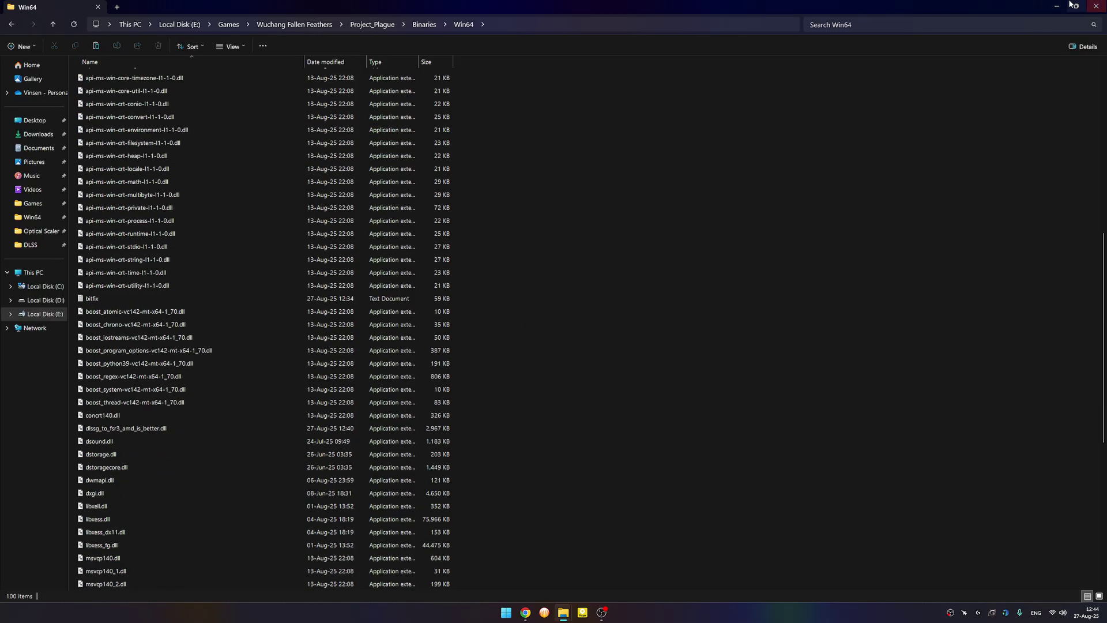
- Close the Win64 and Optical Scaler windows and launch NVPI-R from Nvidia Profile Inspector
click(1096, 6)
click(734, 115)
click(1096, 6)
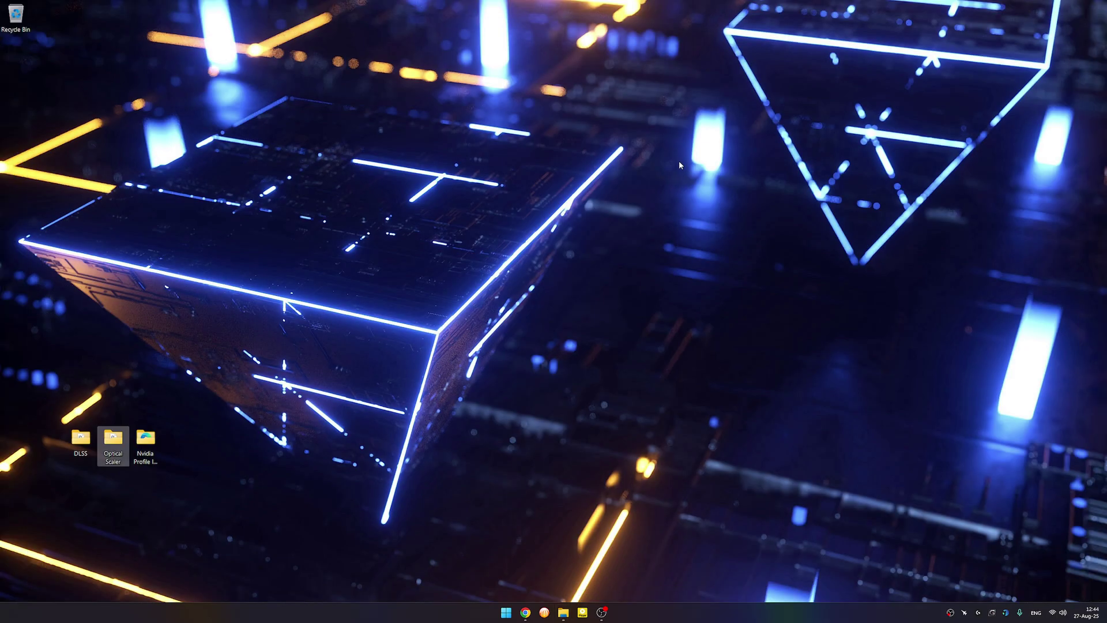
double_click(145, 441)
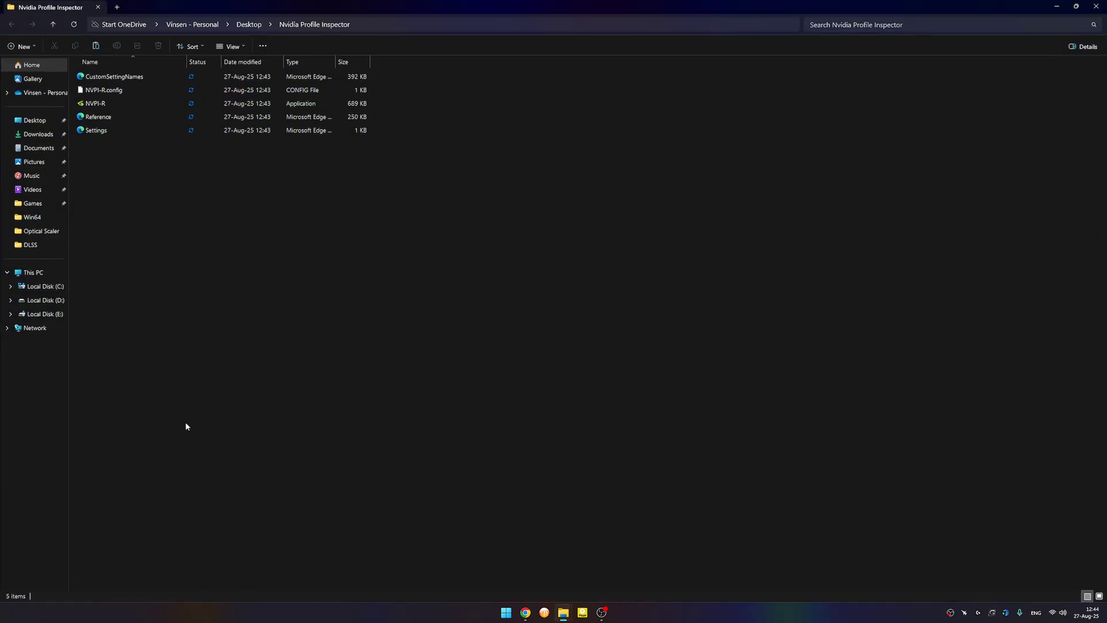
click(96, 106)
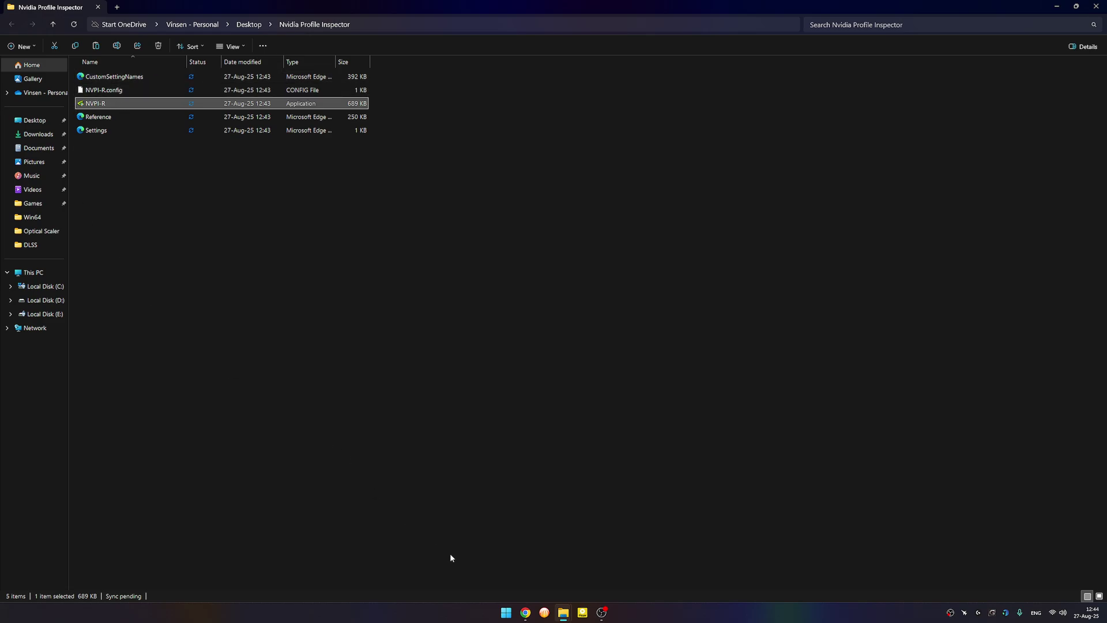
click(506, 613)
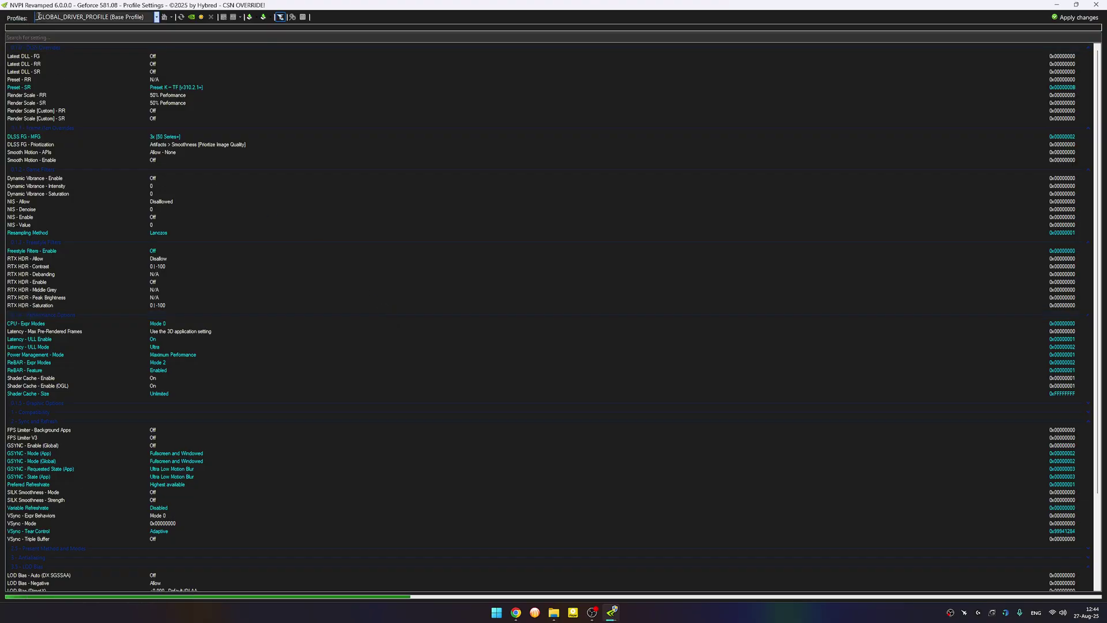
- Search 'wuchang' in Profiles and load the Wuchang: Fallen Feathers profile
click(90, 15)
text(wuchn)
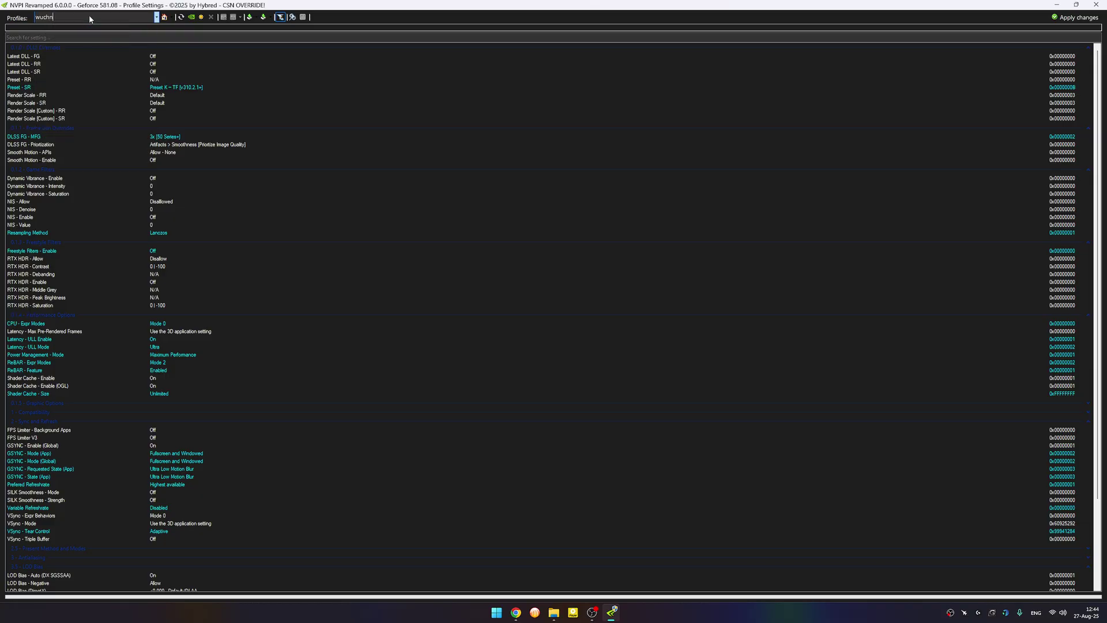
key(BackSpace)
text(ang)
click(156, 17)
click(50, 18)
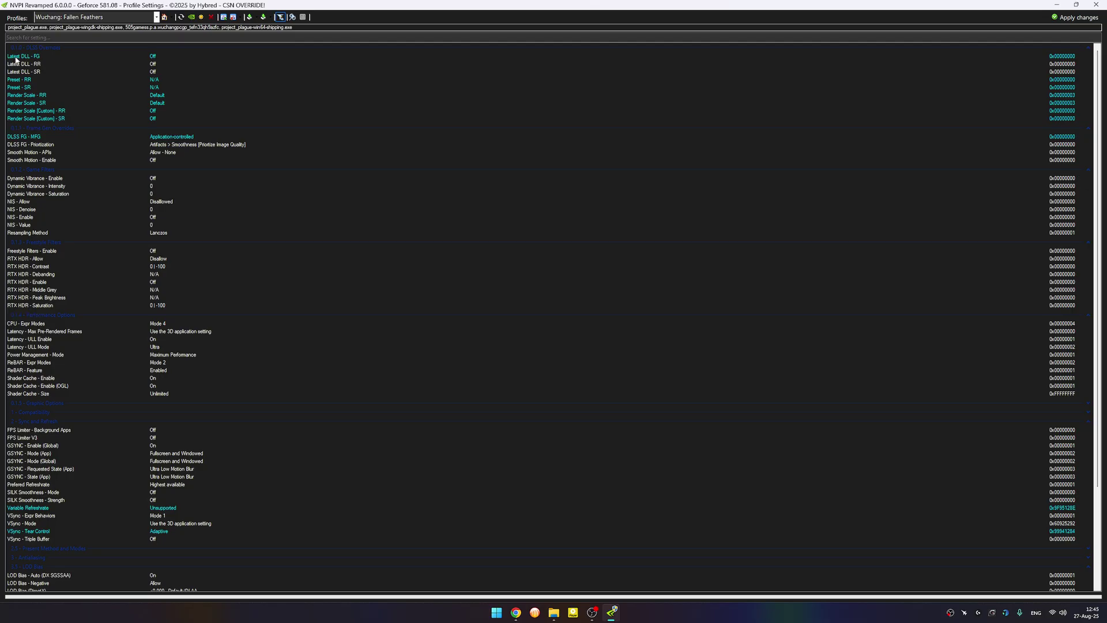
- Set Latest DLL - FG to On and DLSS FG - MFG to 4x
click(44, 57)
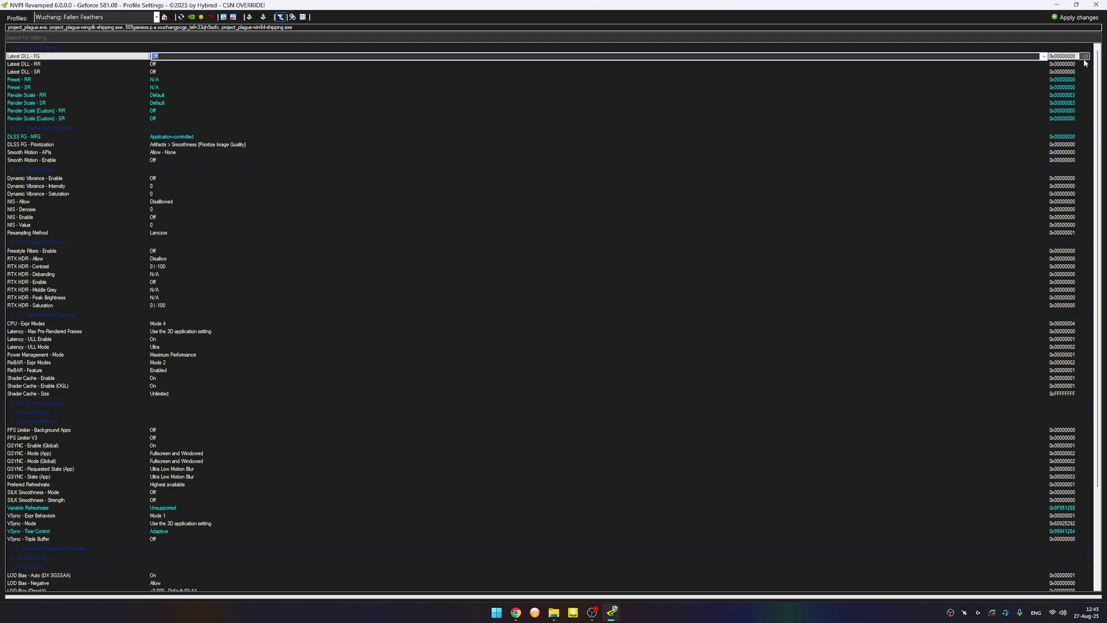
click(153, 56)
click(222, 70)
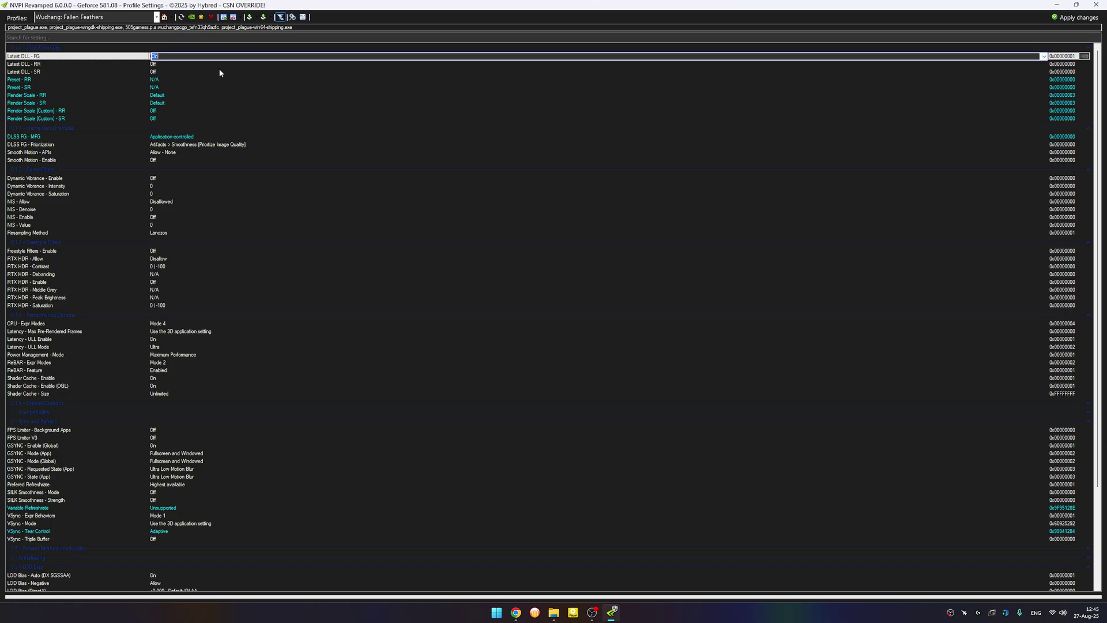
click(15, 136)
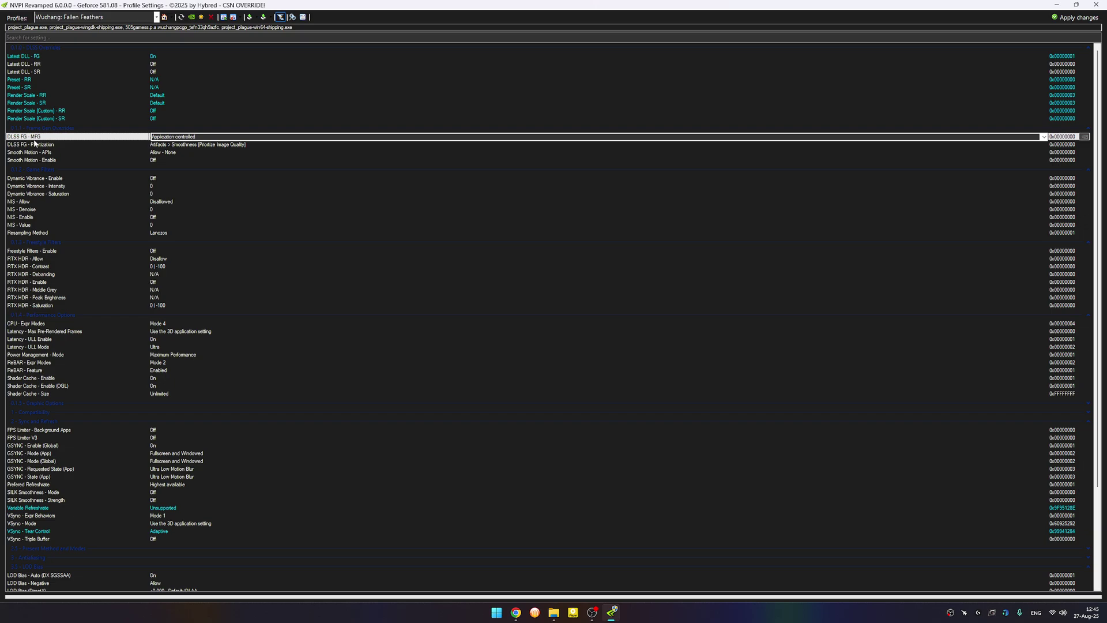
click(1043, 137)
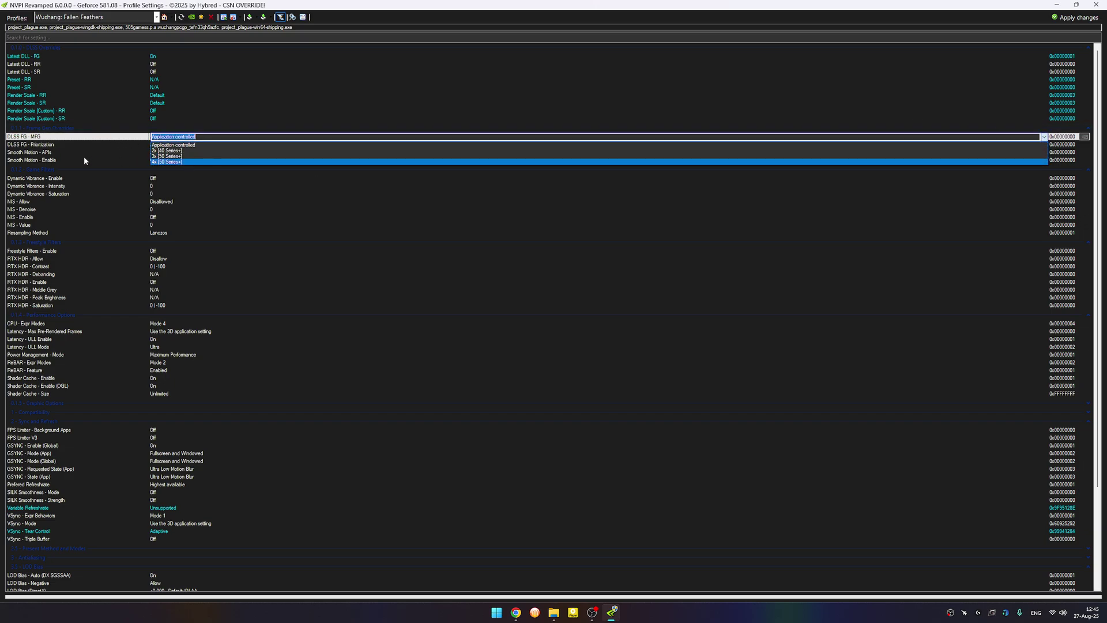
click(168, 162)
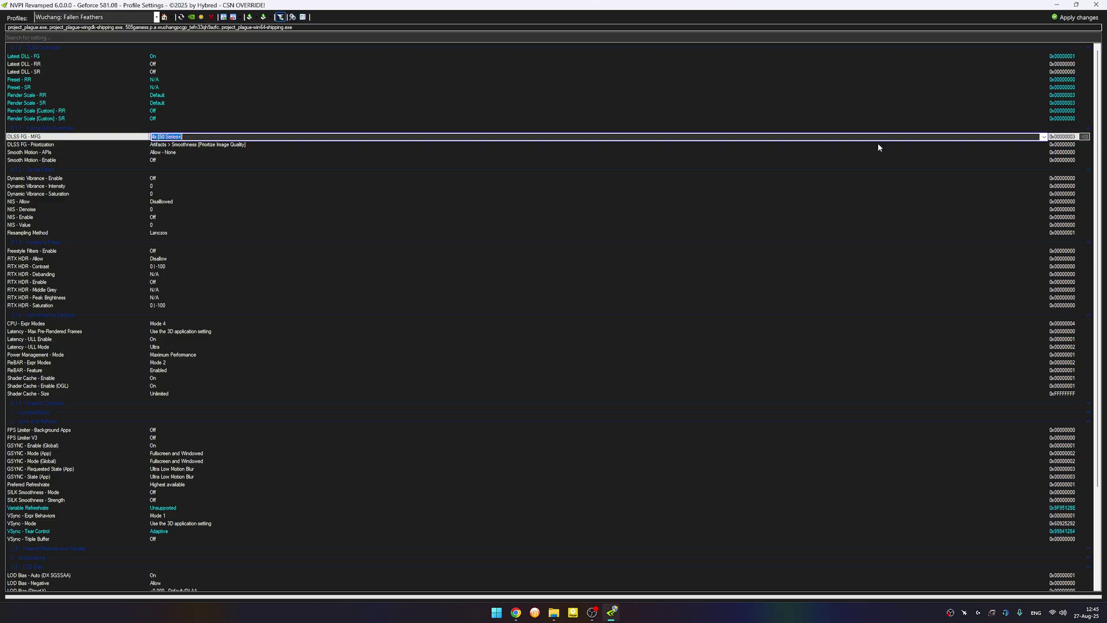
click(1043, 137)
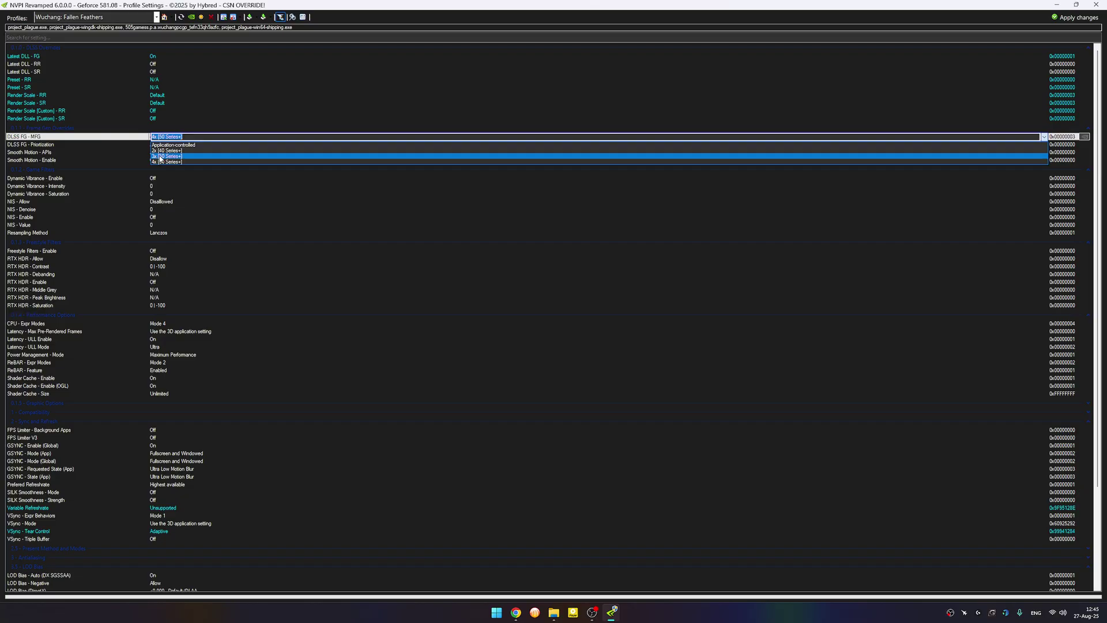
click(162, 162)
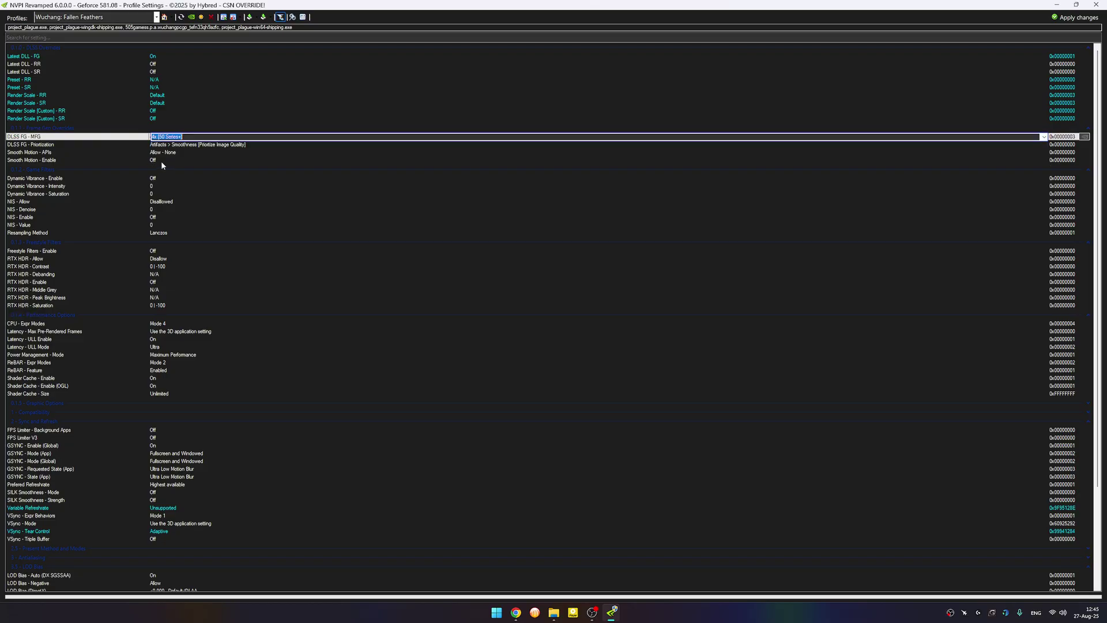
- Keep DLSS FG - Prioritization at Artifacts > Smoothness, apply changes and close NVPI Revamped
click(222, 144)
click(1044, 145)
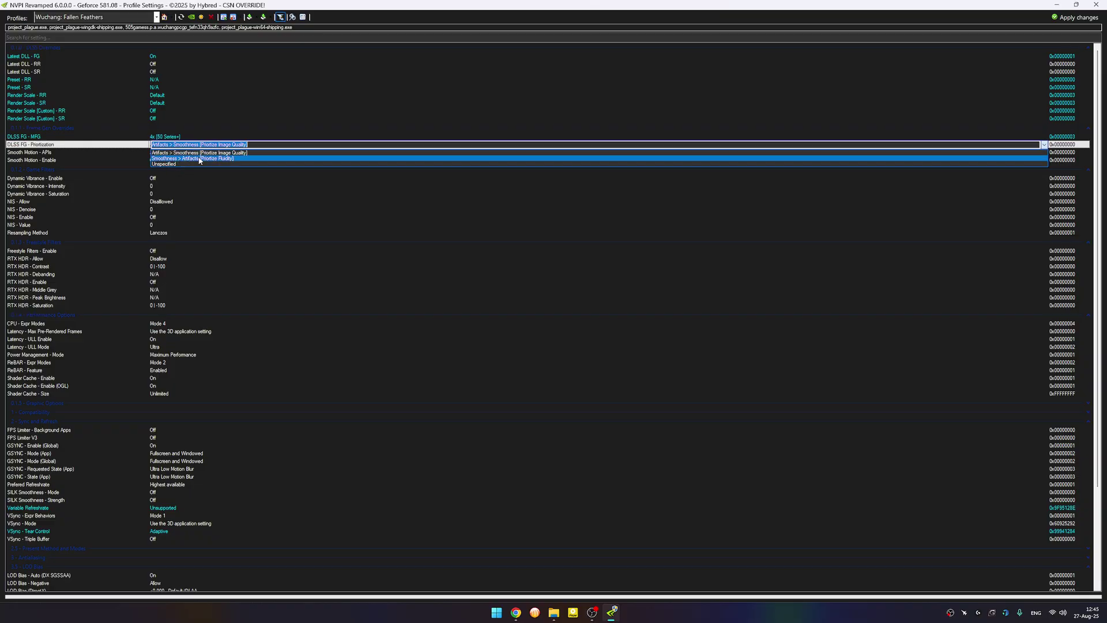
click(231, 153)
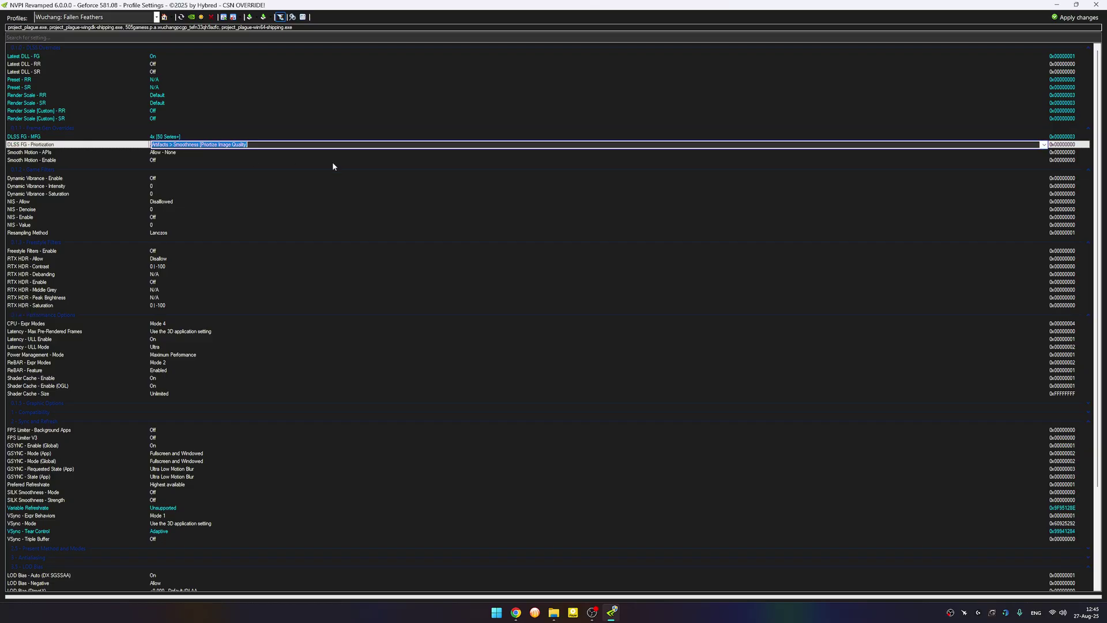
click(1064, 20)
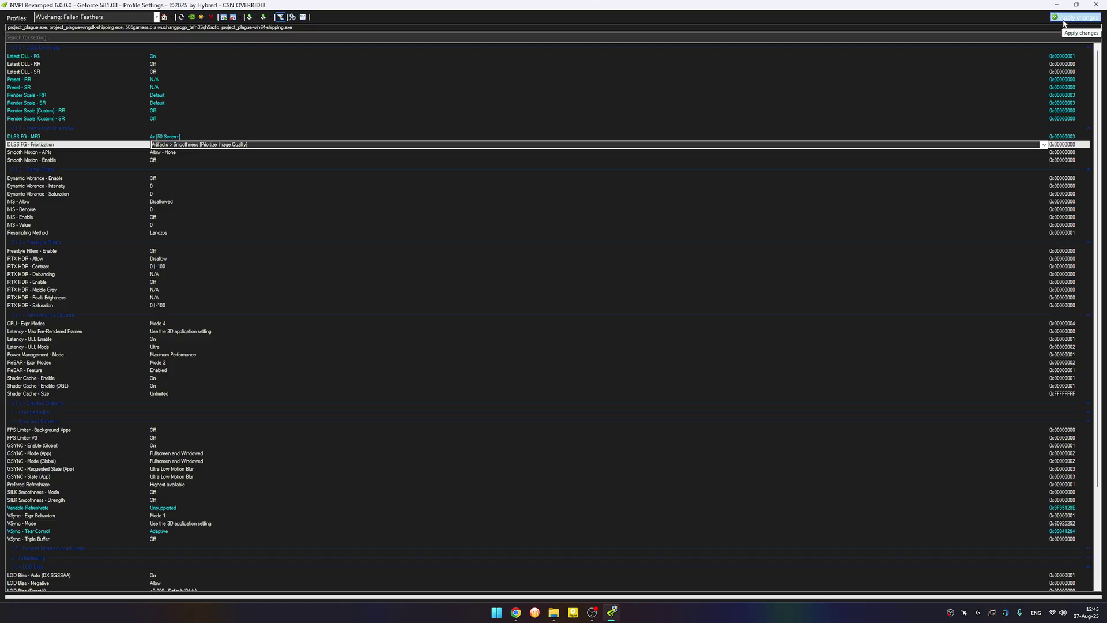
click(1096, 4)
click(898, 97)
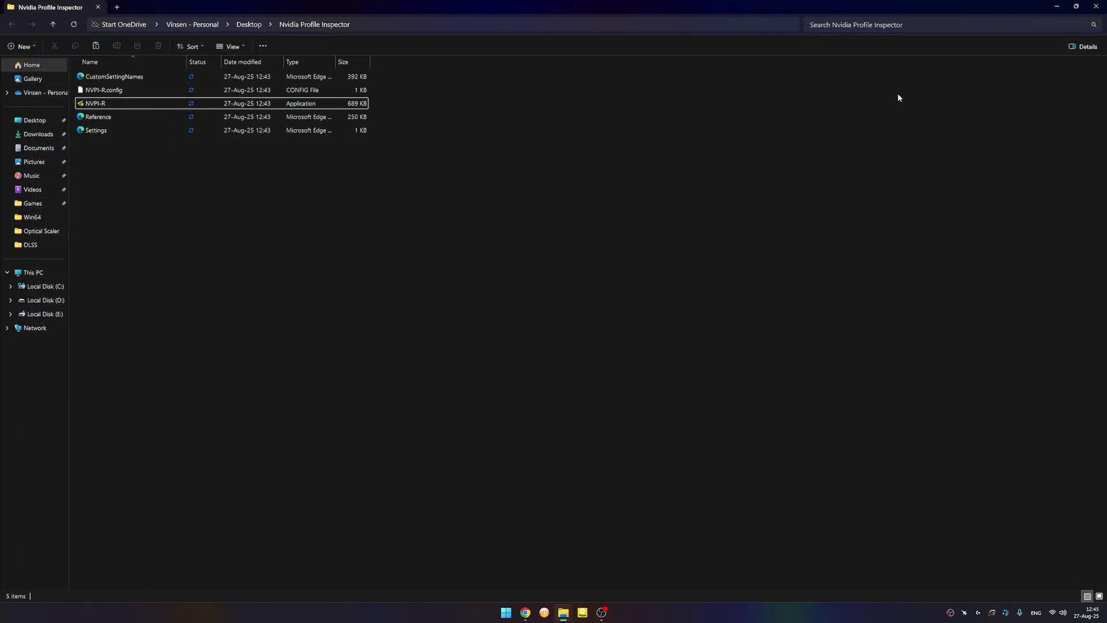
- Close the Nvidia Profile Inspector folder and launch Project_Plague-Win64-Shipping from the Win64 folder
right_click(525, 612)
click(557, 584)
mouse_move(563, 611)
click(648, 537)
click(607, 553)
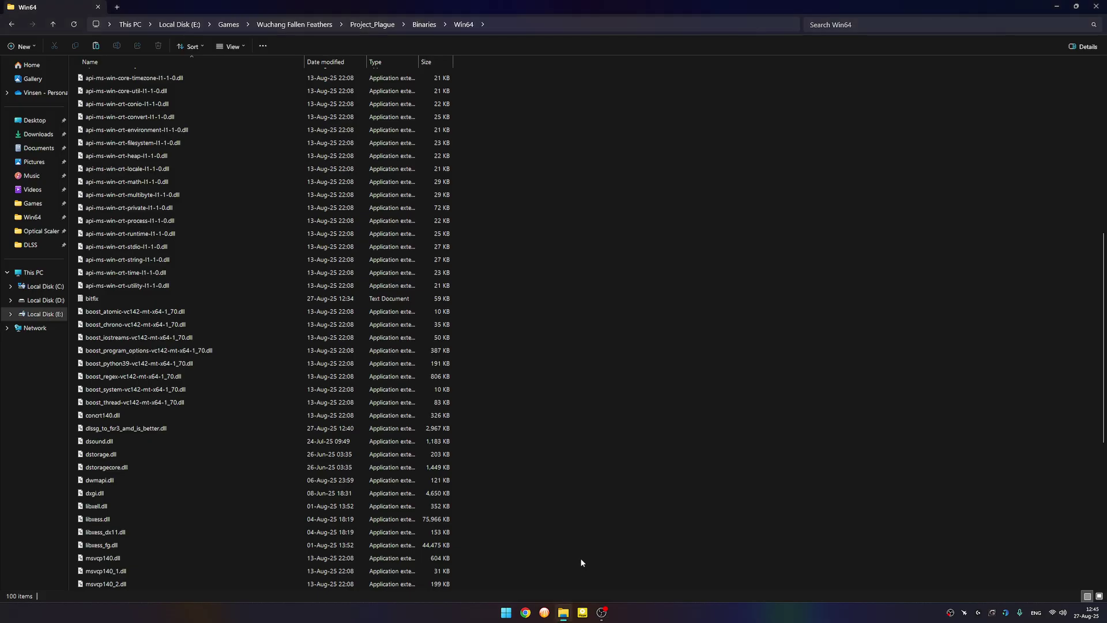
click(151, 452)
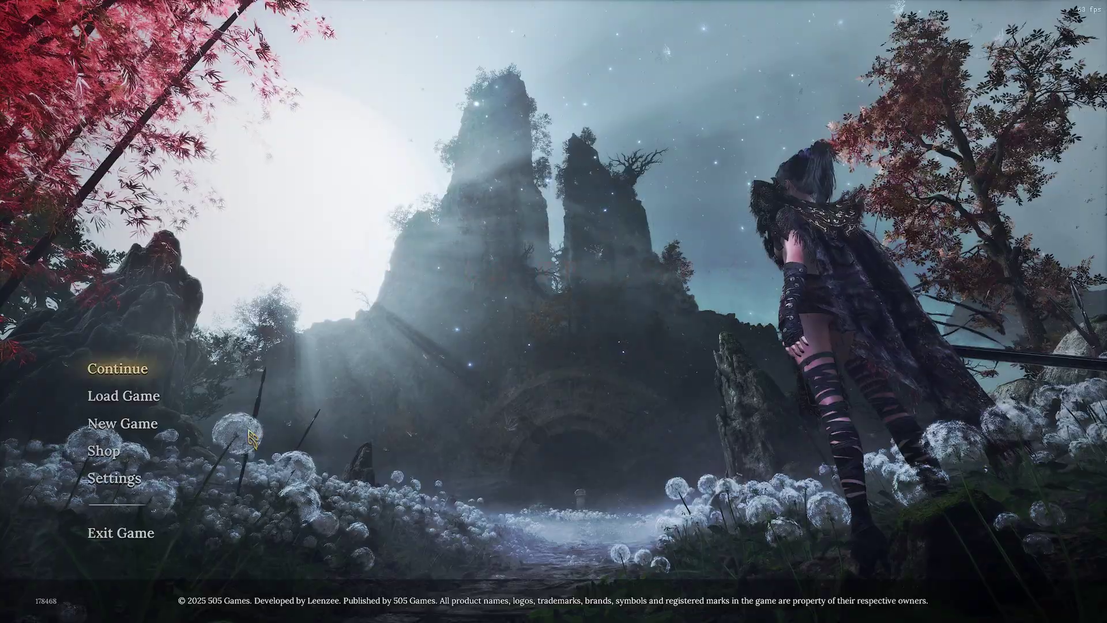
- Continue the saved game from the main menu into Mt. Zhenwu's Refugee Camp
click(121, 369)
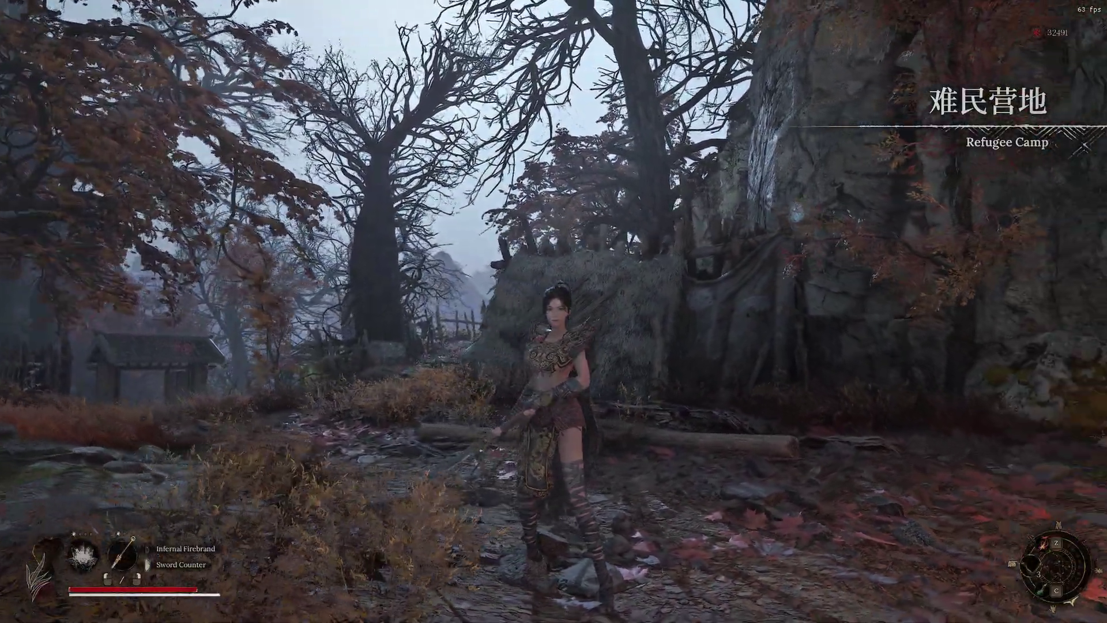
- Turn Frame Generation On with DLSS x2 in the Advanced Graphics Settings
key(Tab)
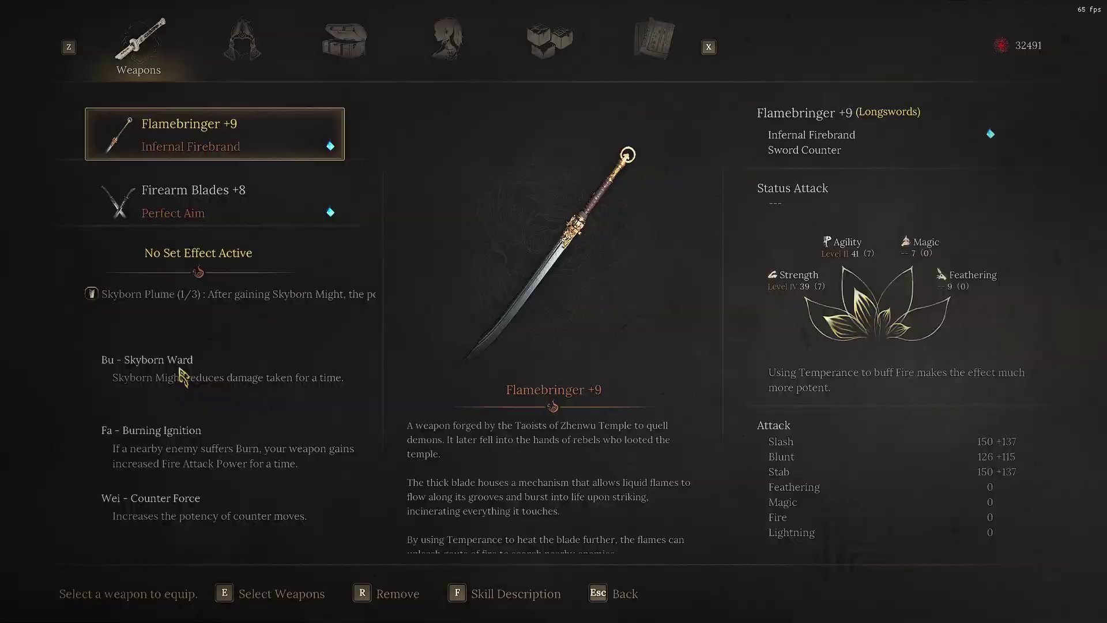
click(571, 40)
click(184, 453)
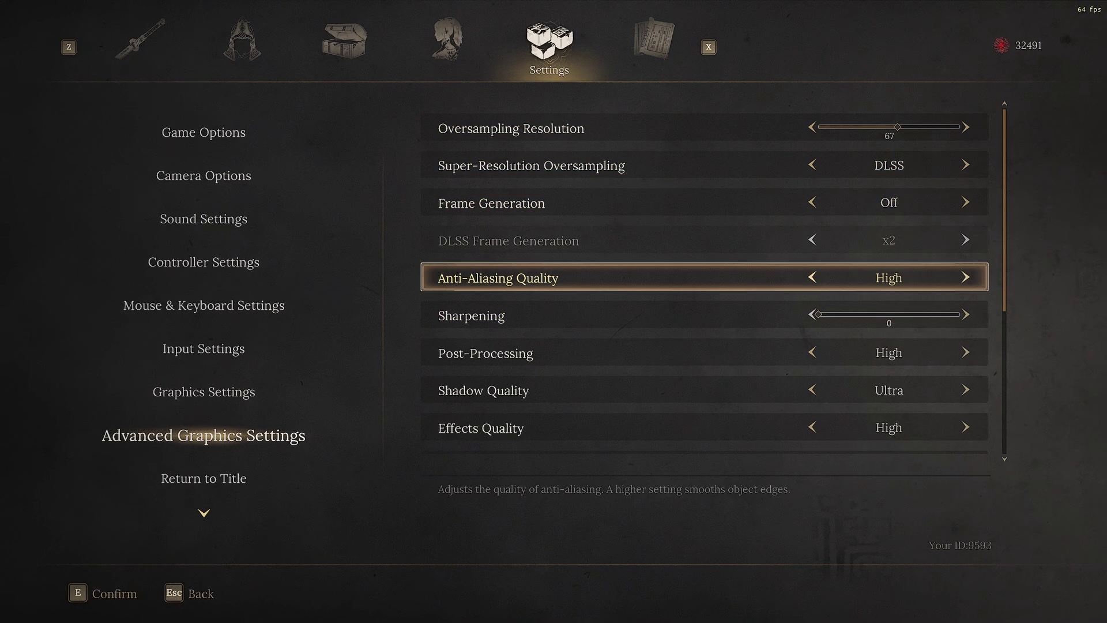
scroll(704, 436, down, 5)
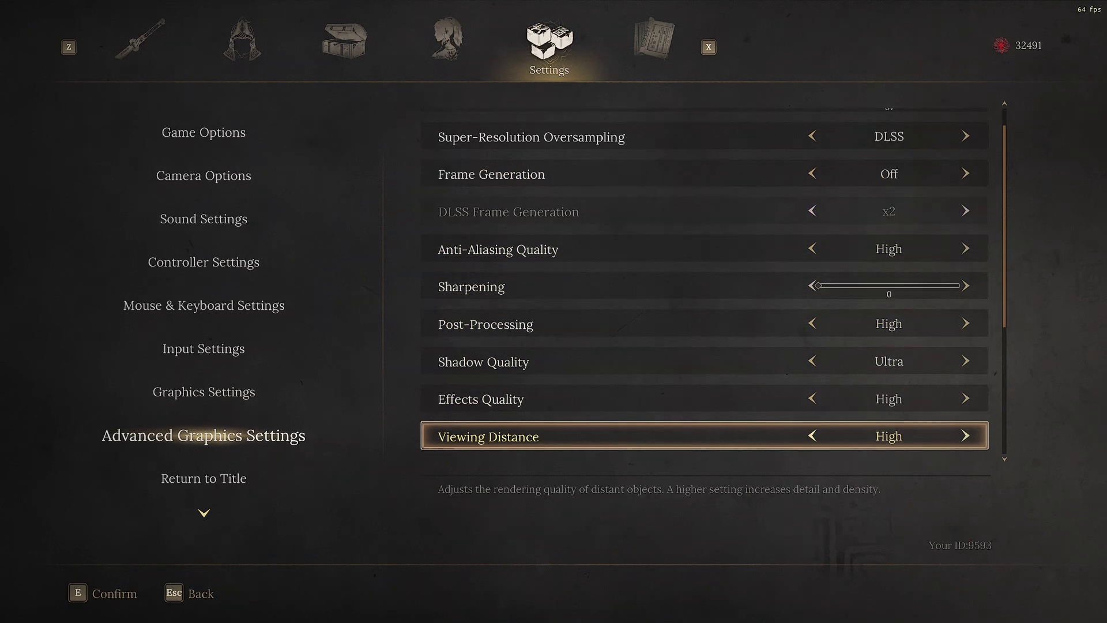
key(Escape)
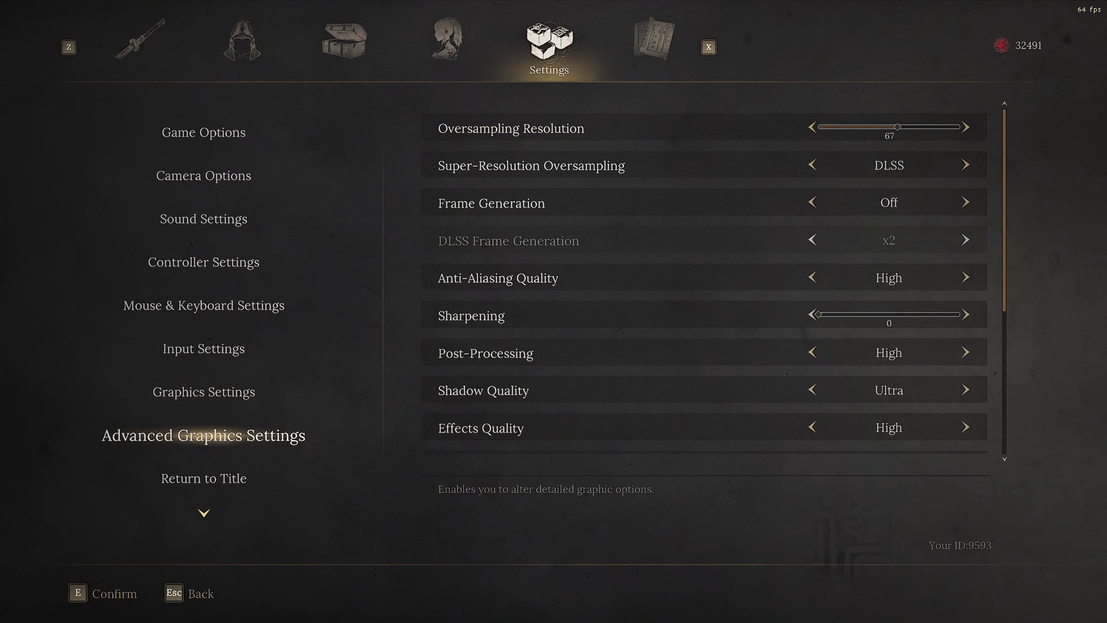
key(Escape)
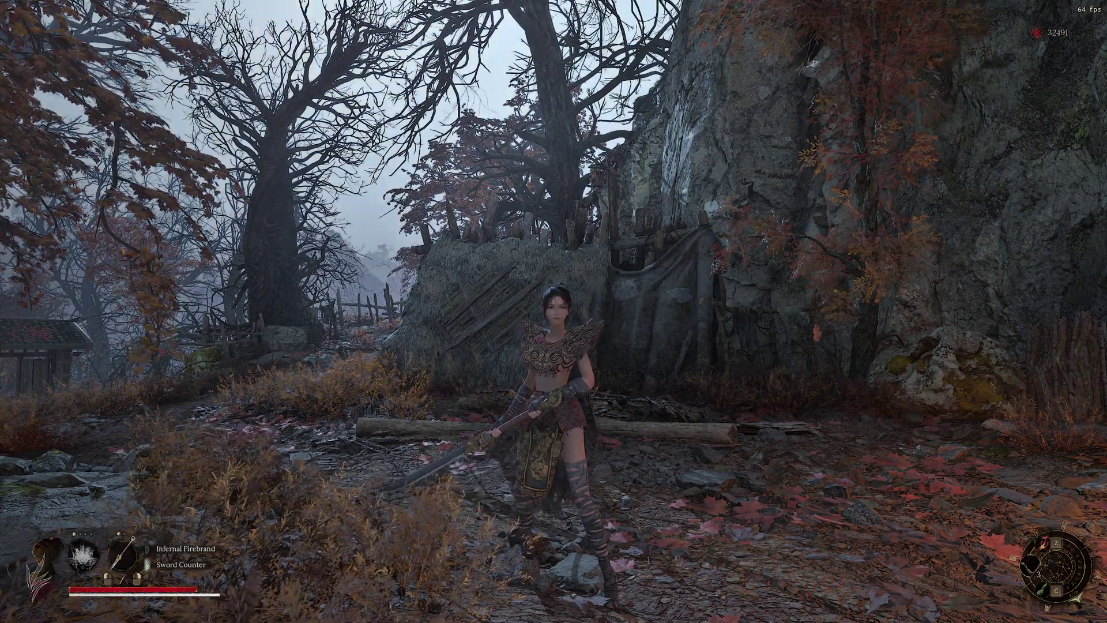
key(Tab)
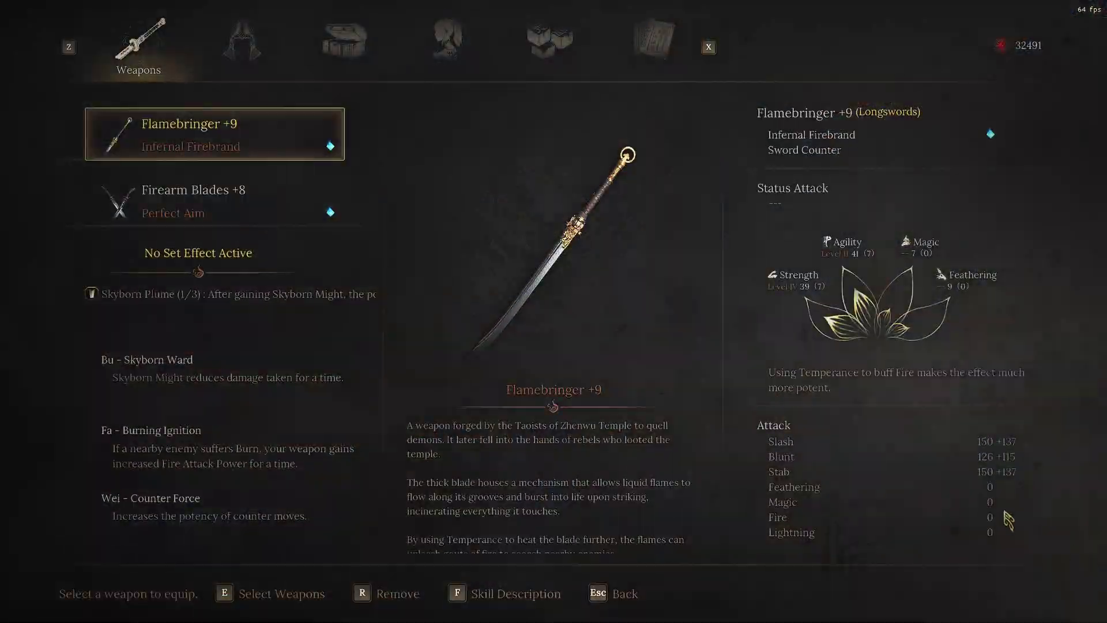
click(548, 40)
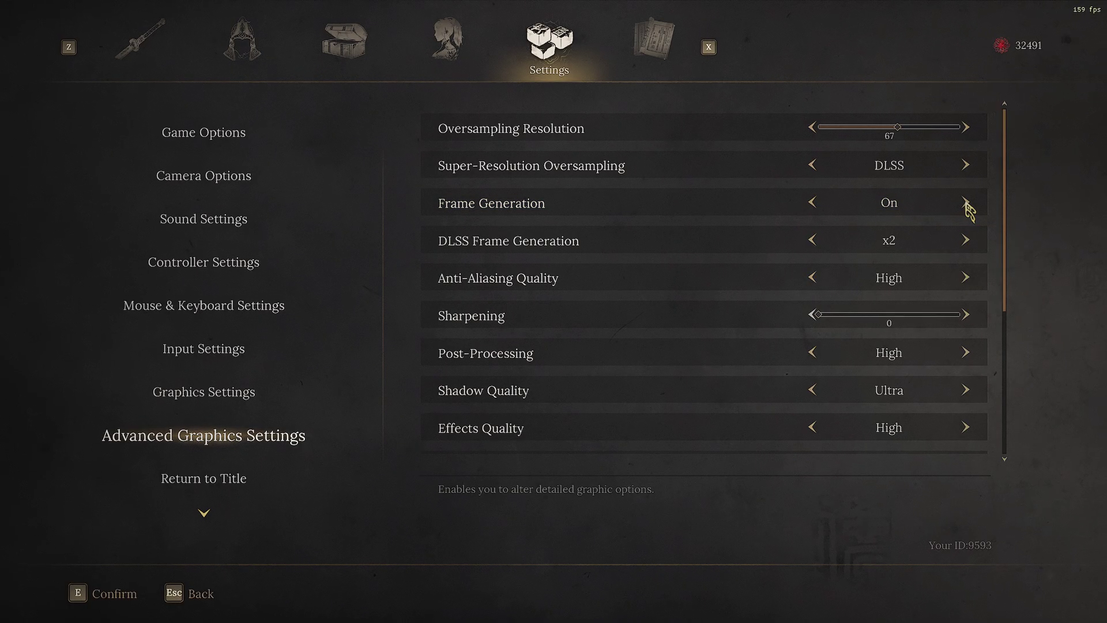
- Resume play by the campfire and bring up the OptiScaler v0.7.9 overlay
key(Escape)
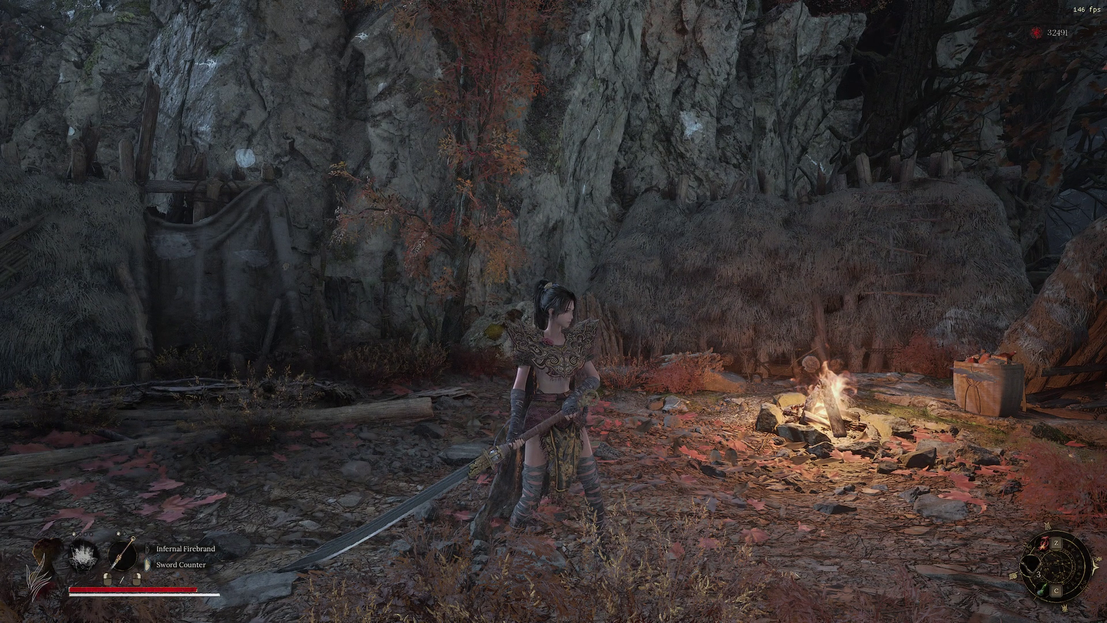
key(Insert)
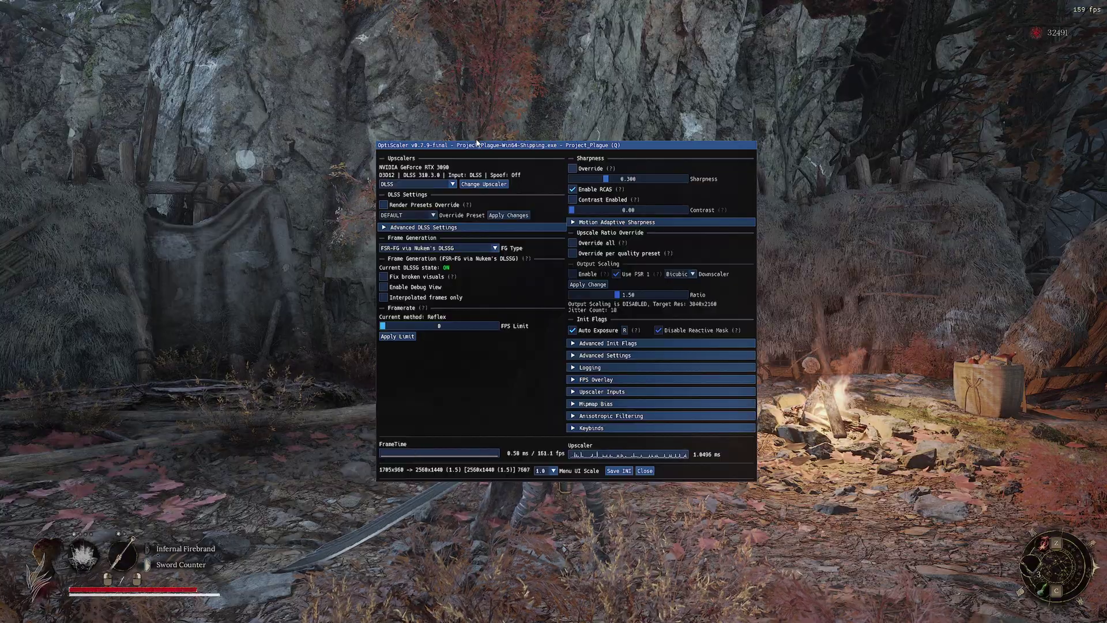
- Enable sharpness at about 0.668, contrast about 0.07, and motion sharpness about 0.19
drag(416, 149, 81, 145)
click(234, 164)
drag(266, 173, 308, 174)
click(268, 195)
drag(233, 206, 238, 211)
click(247, 216)
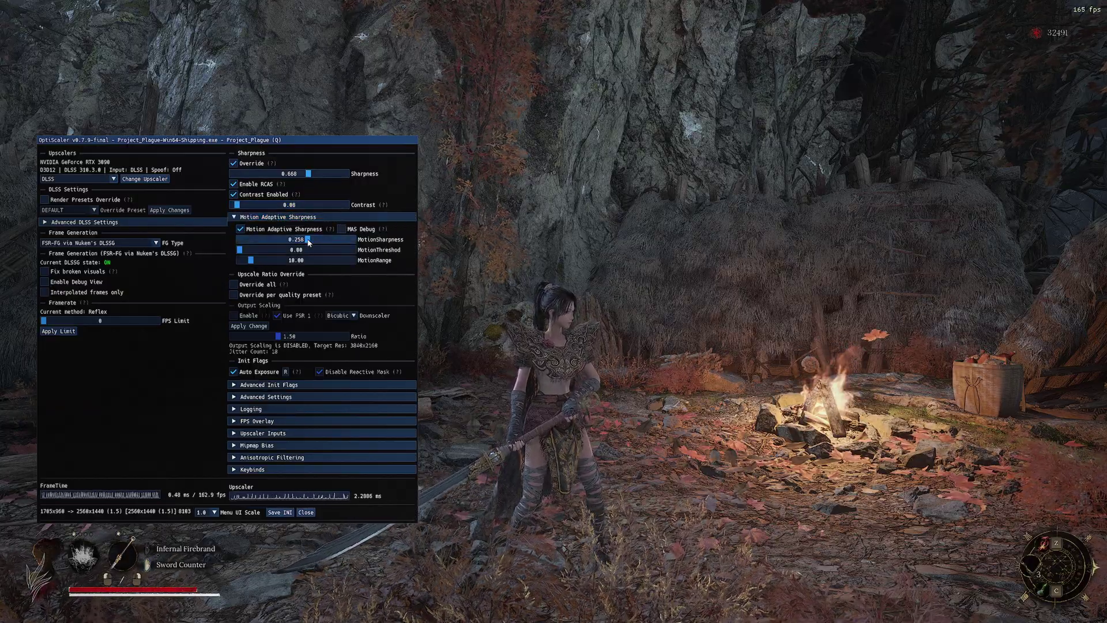
drag(309, 242, 305, 241)
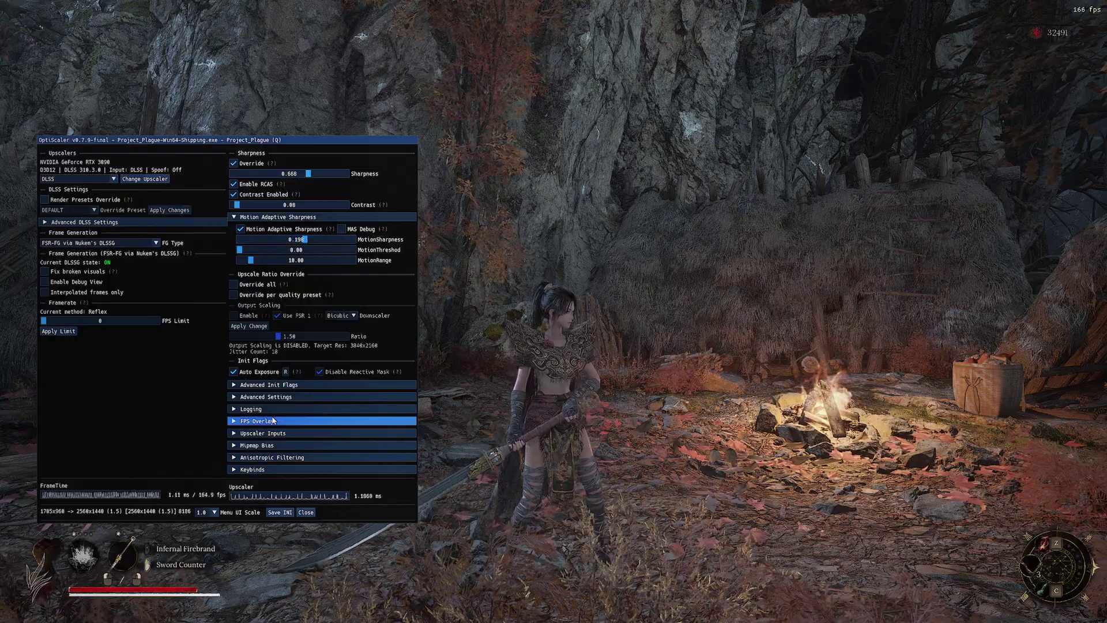
- Turn on the FPS overlay as Full + Graph and set the FPS limit to 142
click(273, 420)
click(264, 434)
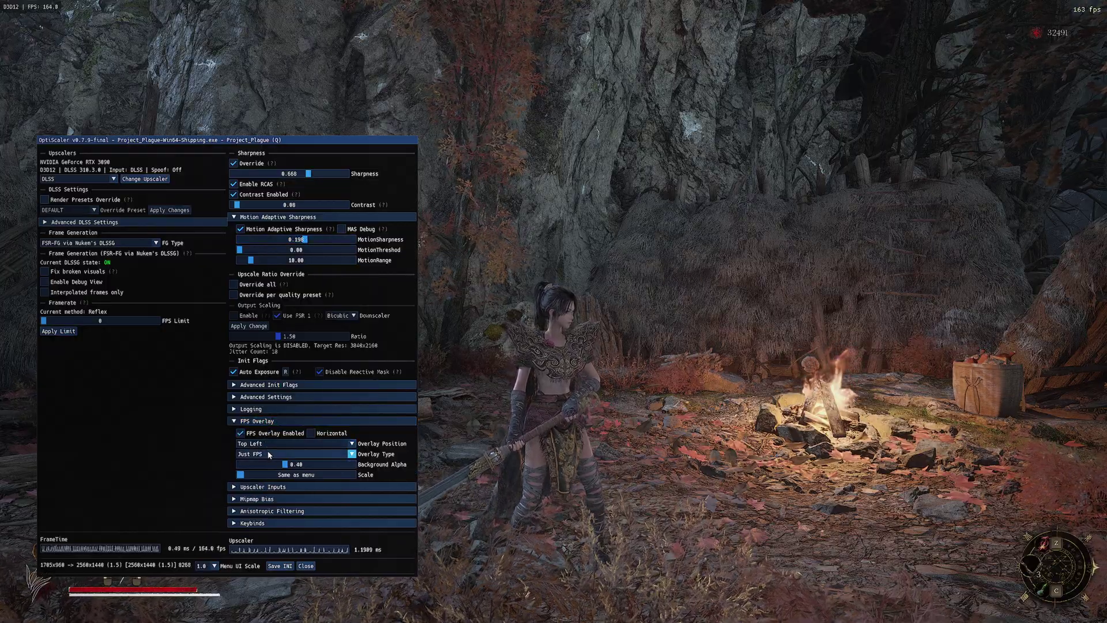
click(268, 455)
click(276, 504)
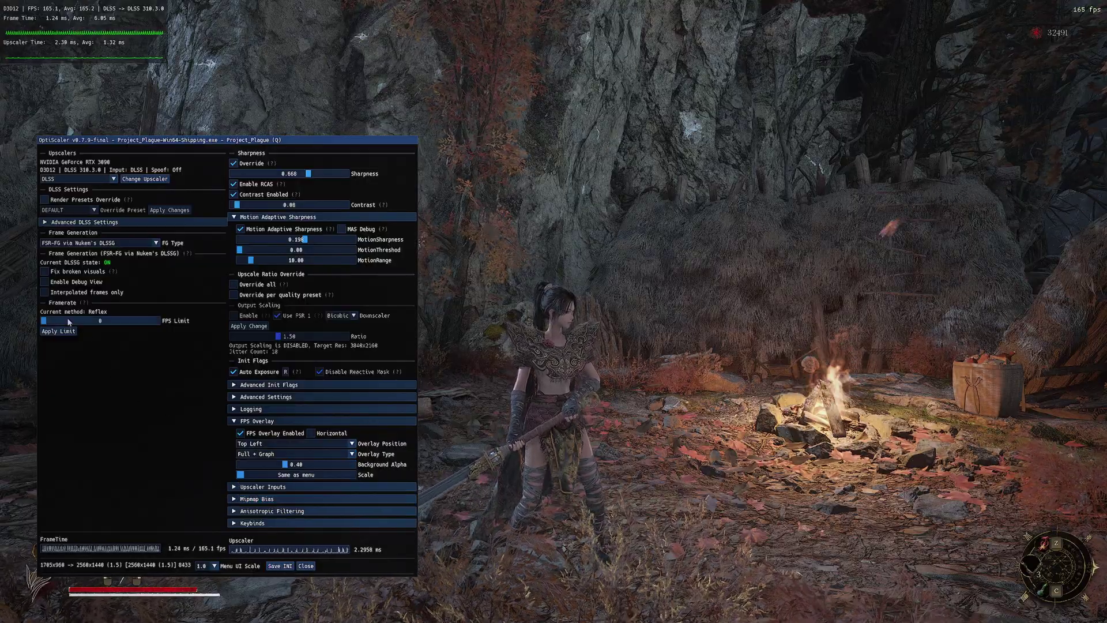
double_click(45, 322)
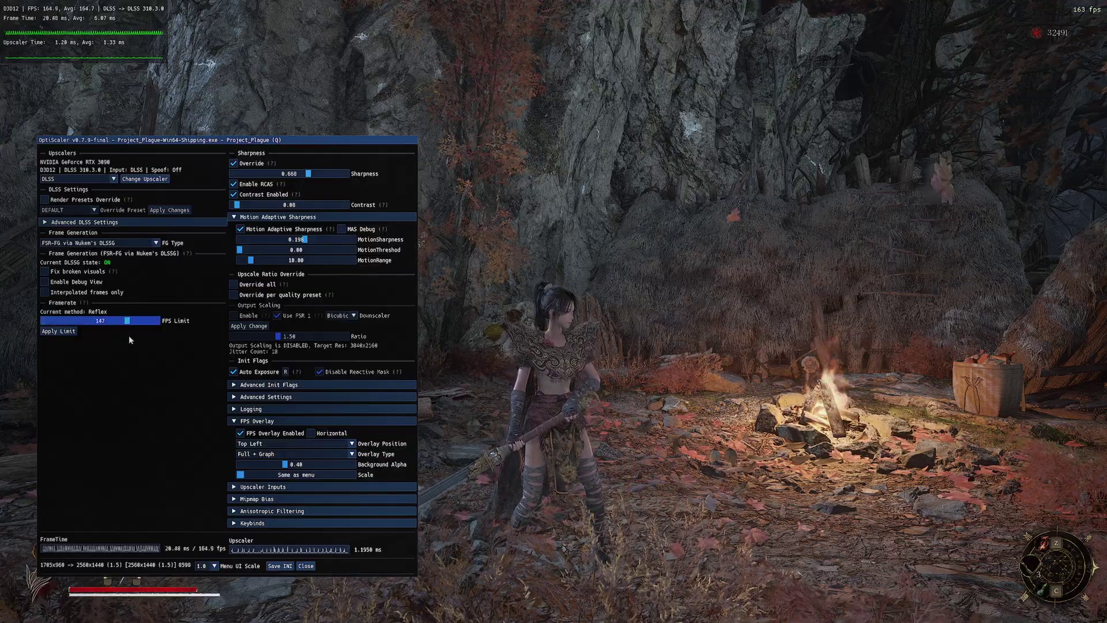
text(142)
key(Return)
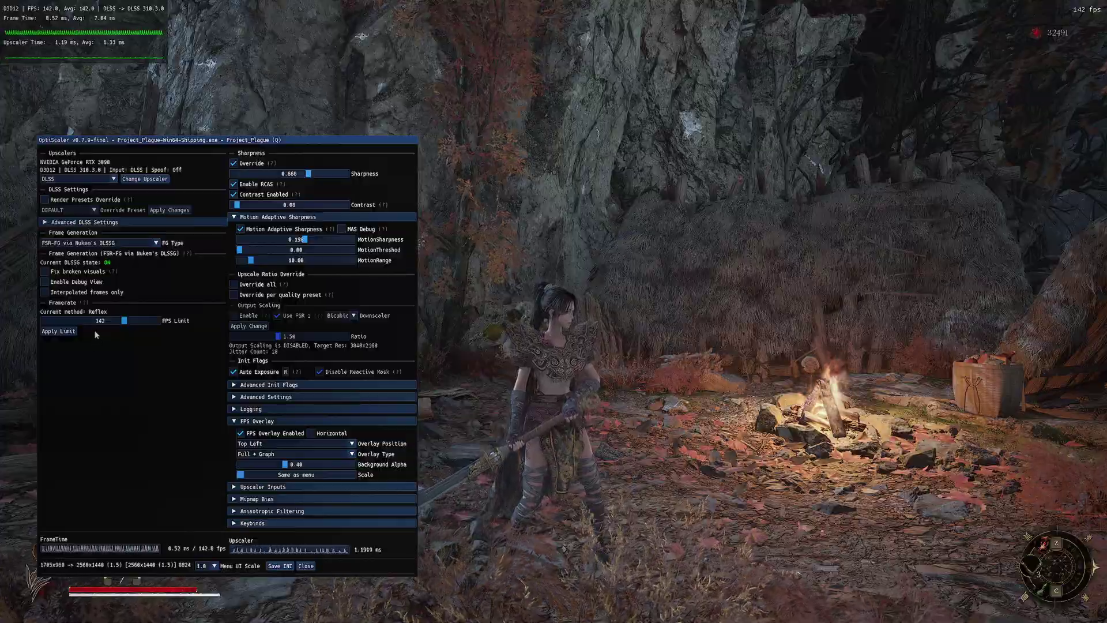
- Run around the campfire, huts and misty woods to test smoothness, then reopen OptiScaler
key(Insert)
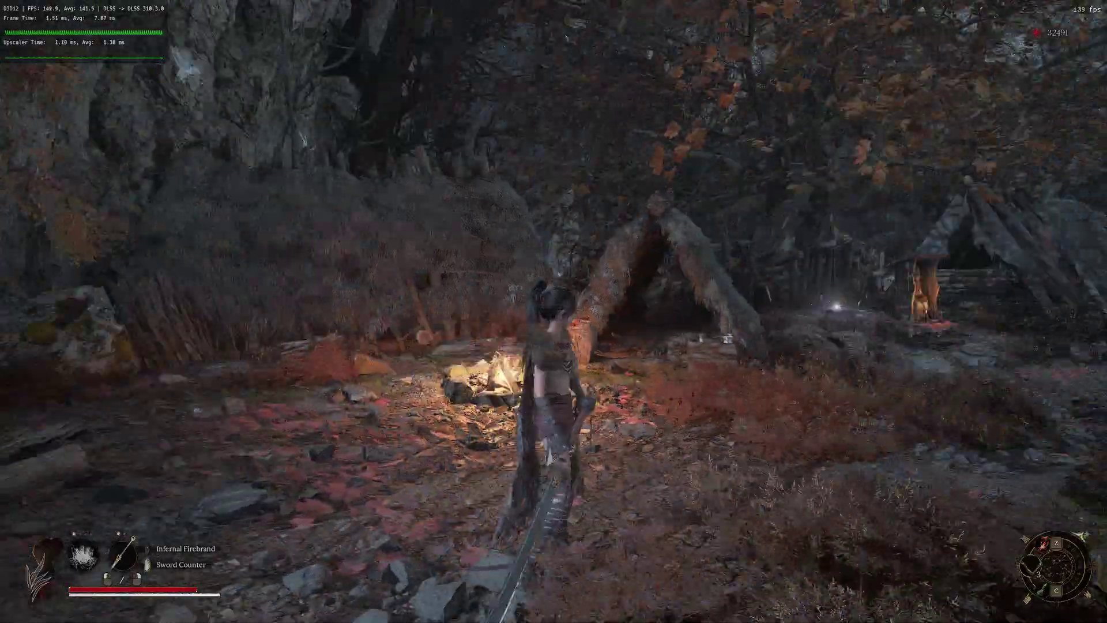
key(w)
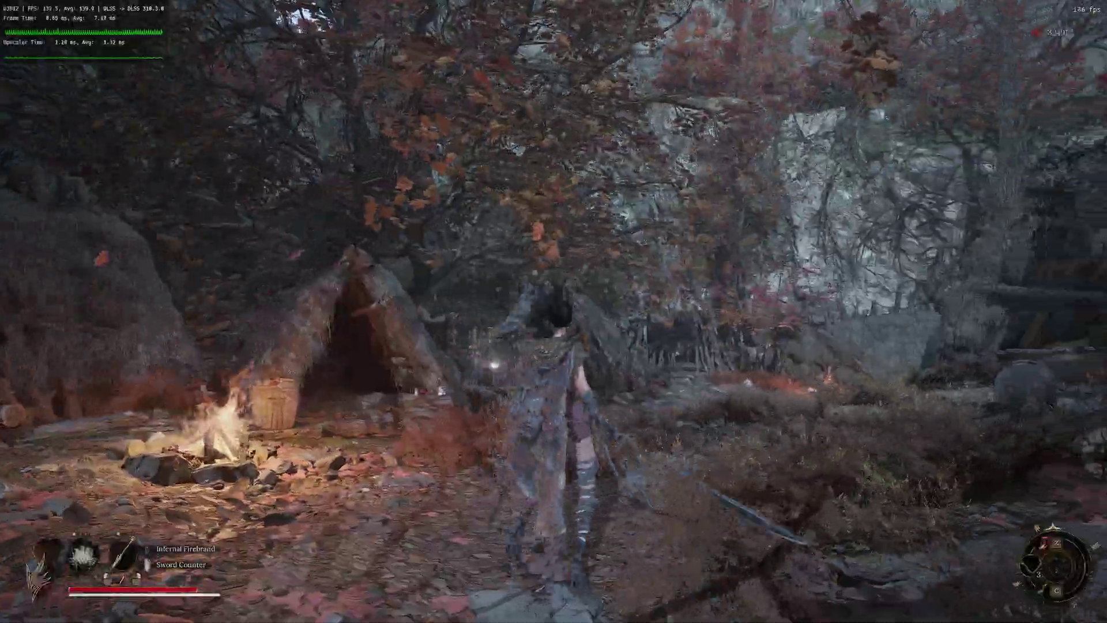
key(w)
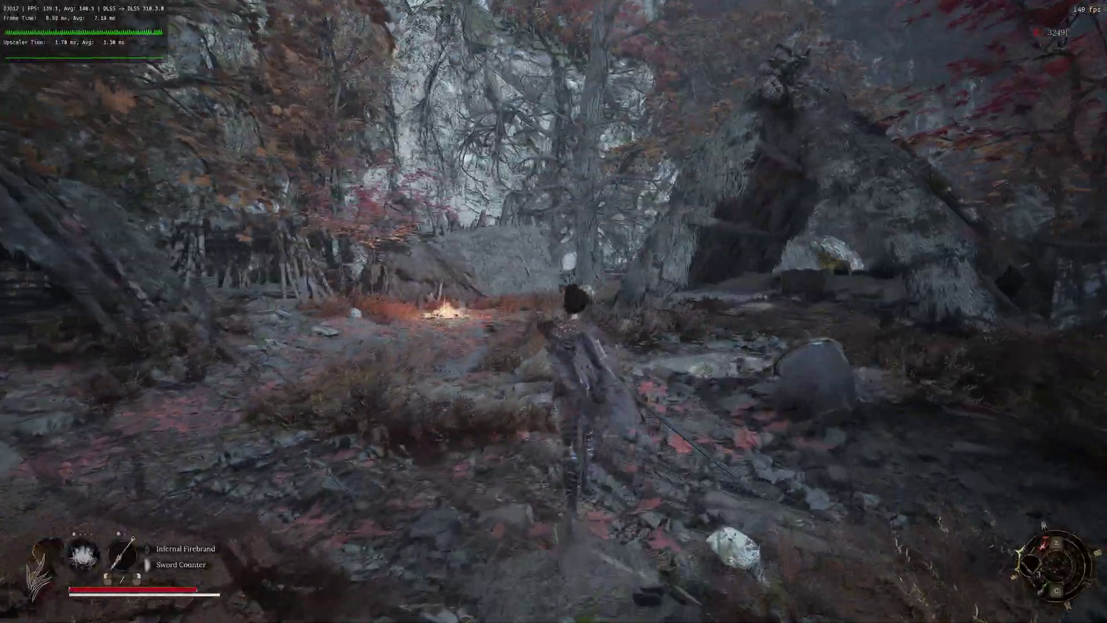
key(w)
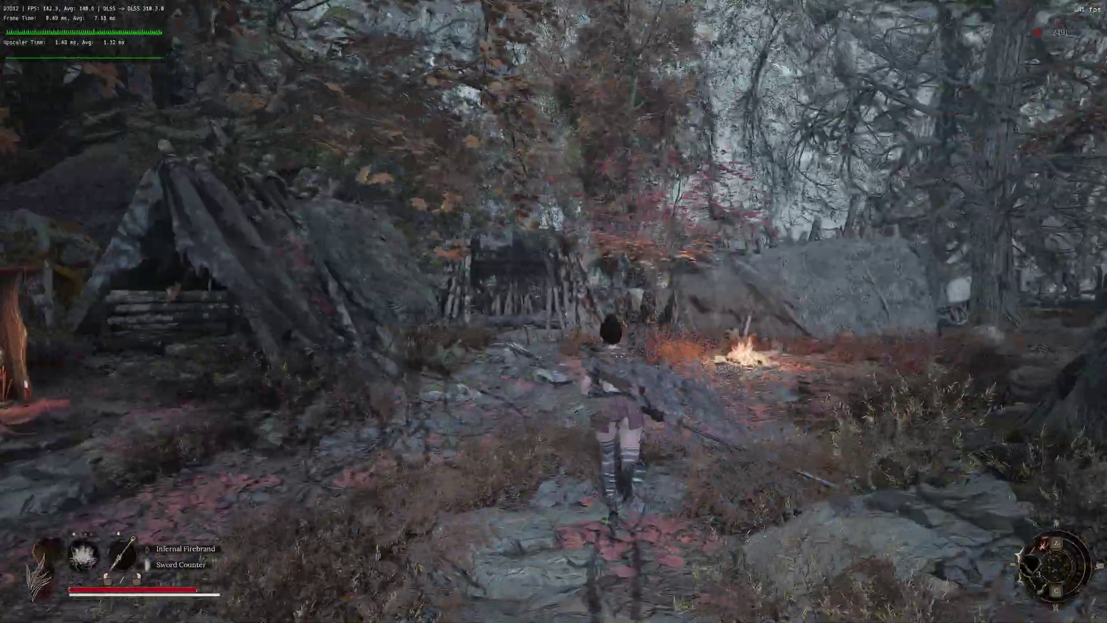
key(w)
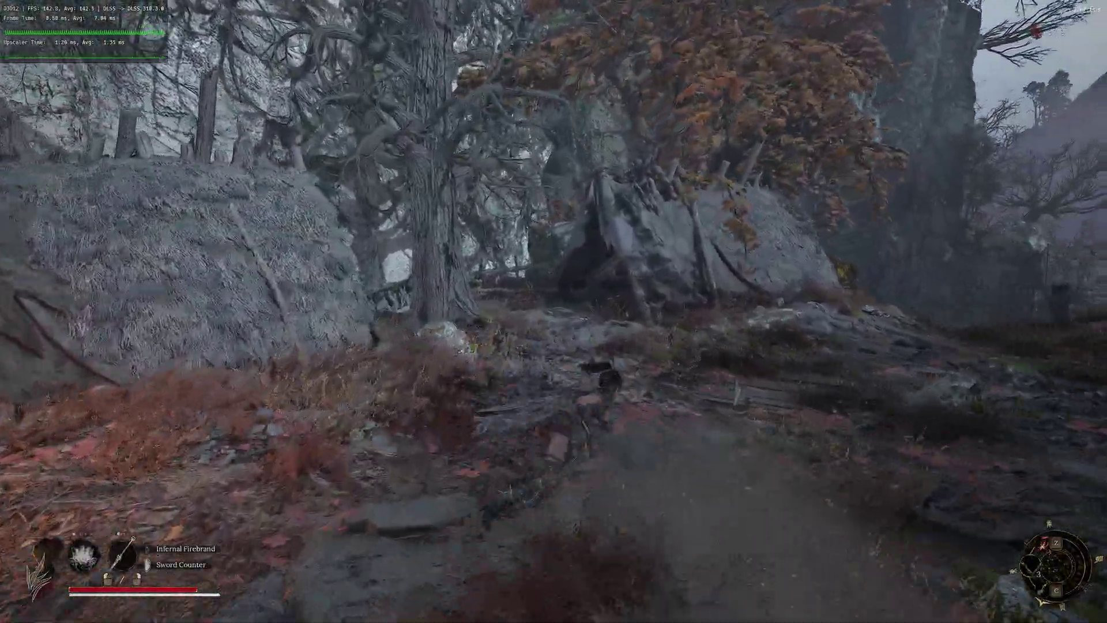
key(w)
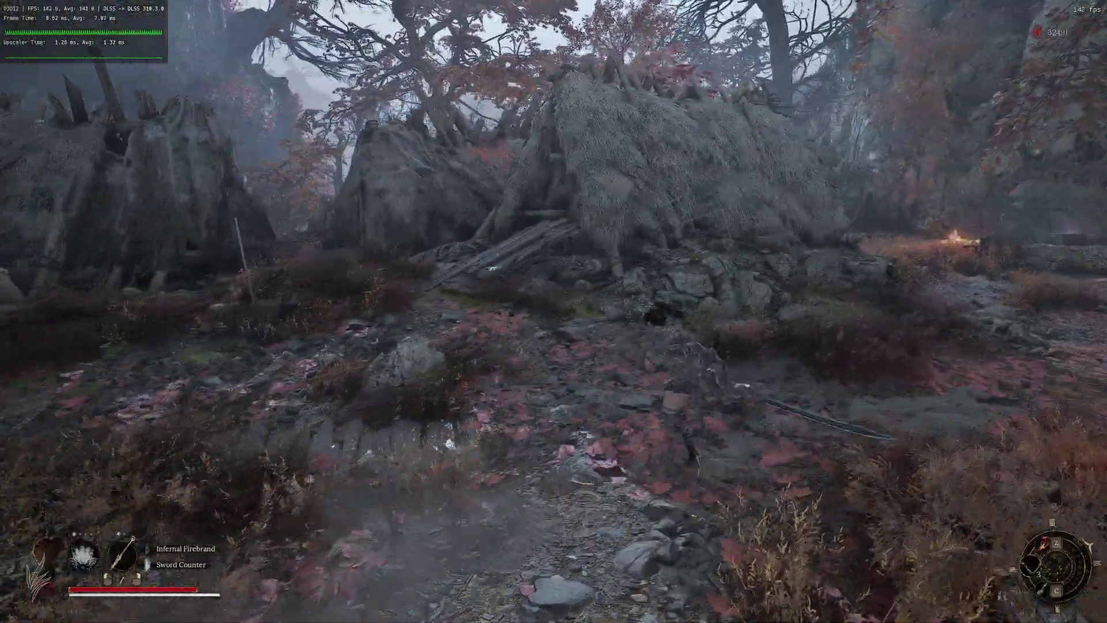
key(w)
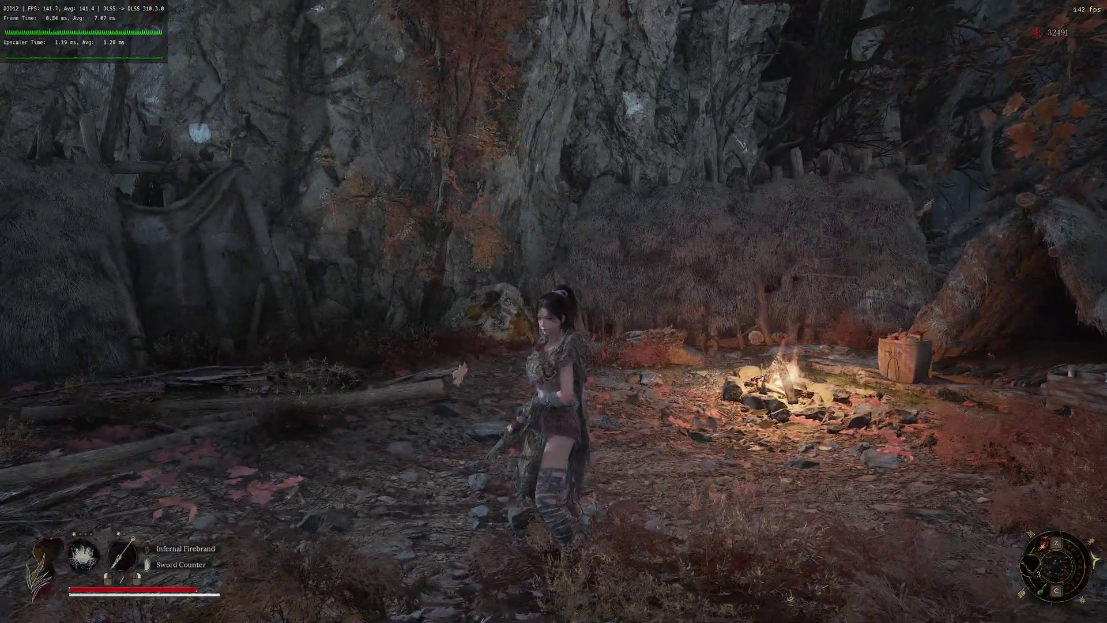
key(Insert)
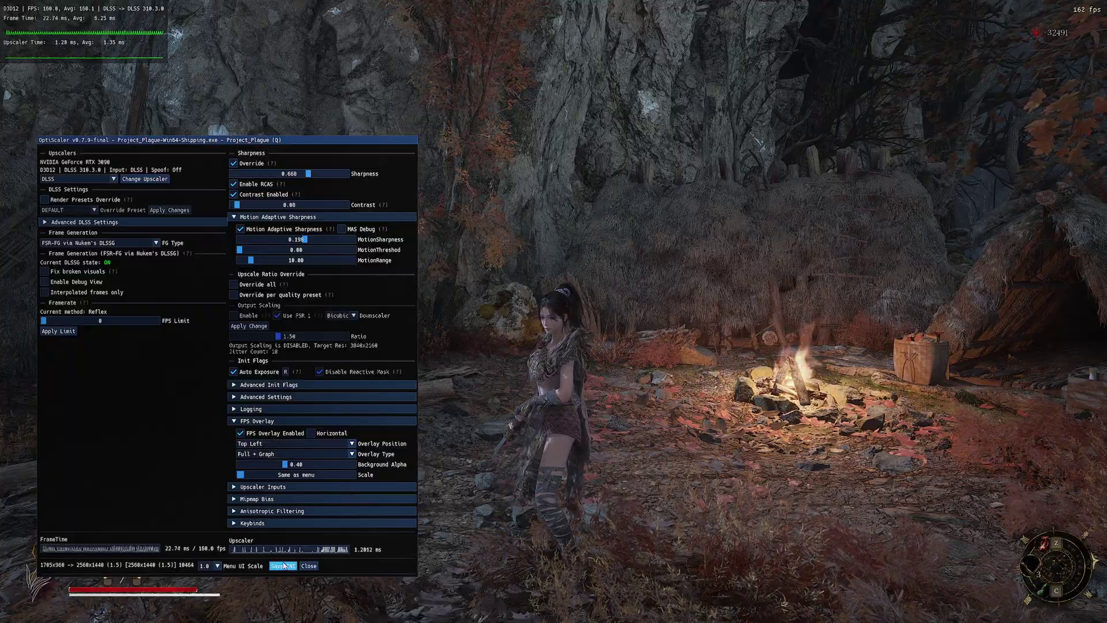
- Keep FG Type at FSR-FG via Nukem's DLSSG and close the OptiScaler menu
click(156, 242)
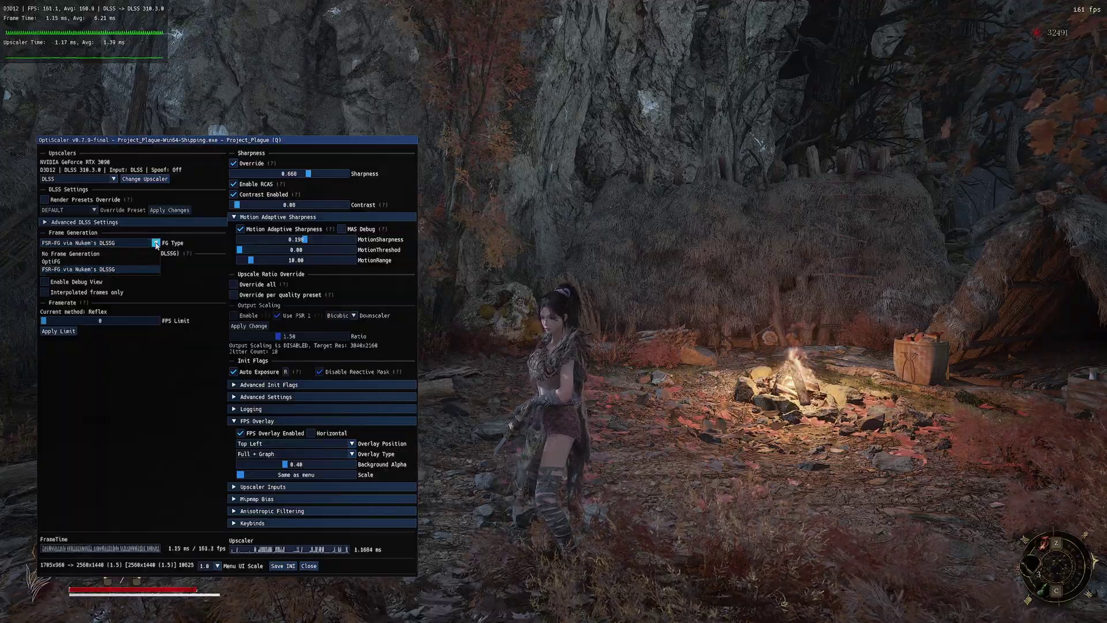
click(156, 244)
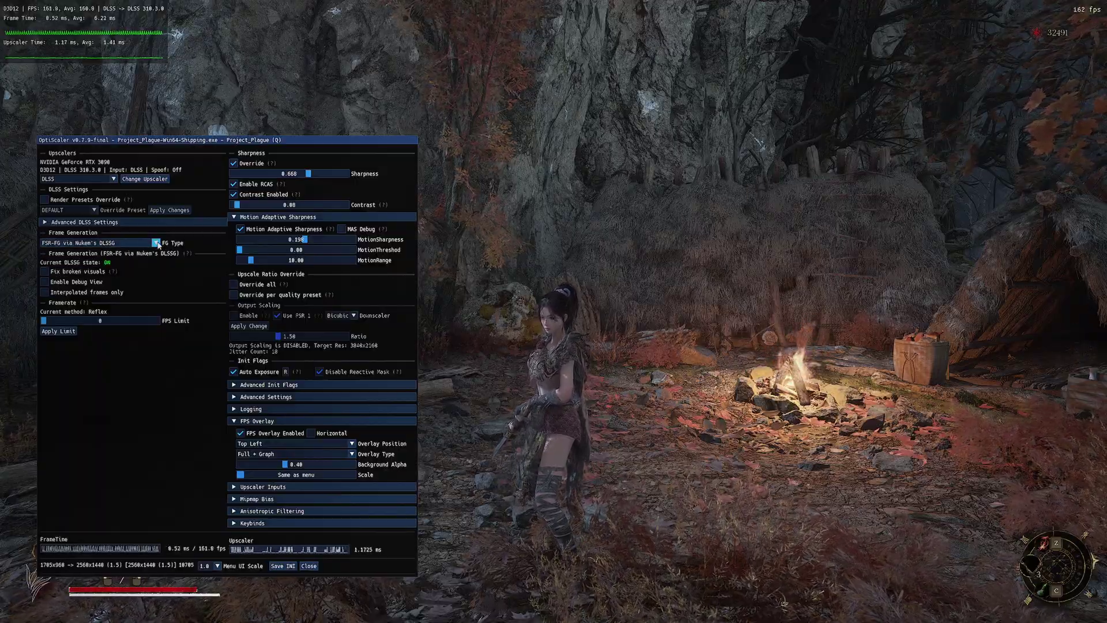
key(Insert)
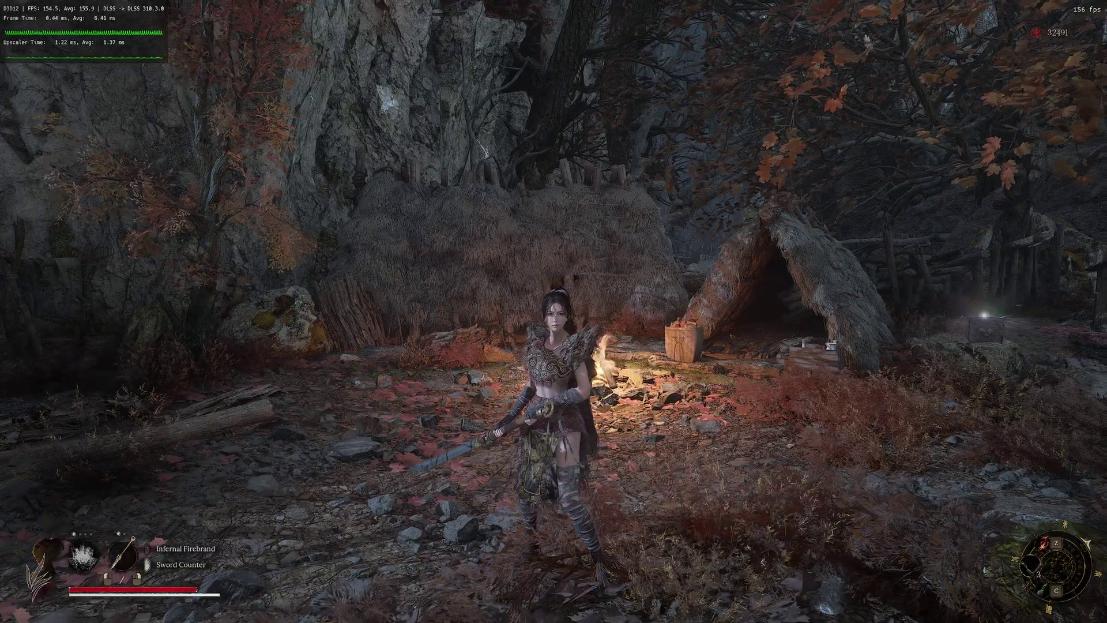
- Walk from the campfire along the fenced path through the foggy clearing to the shrine gate
key(w)
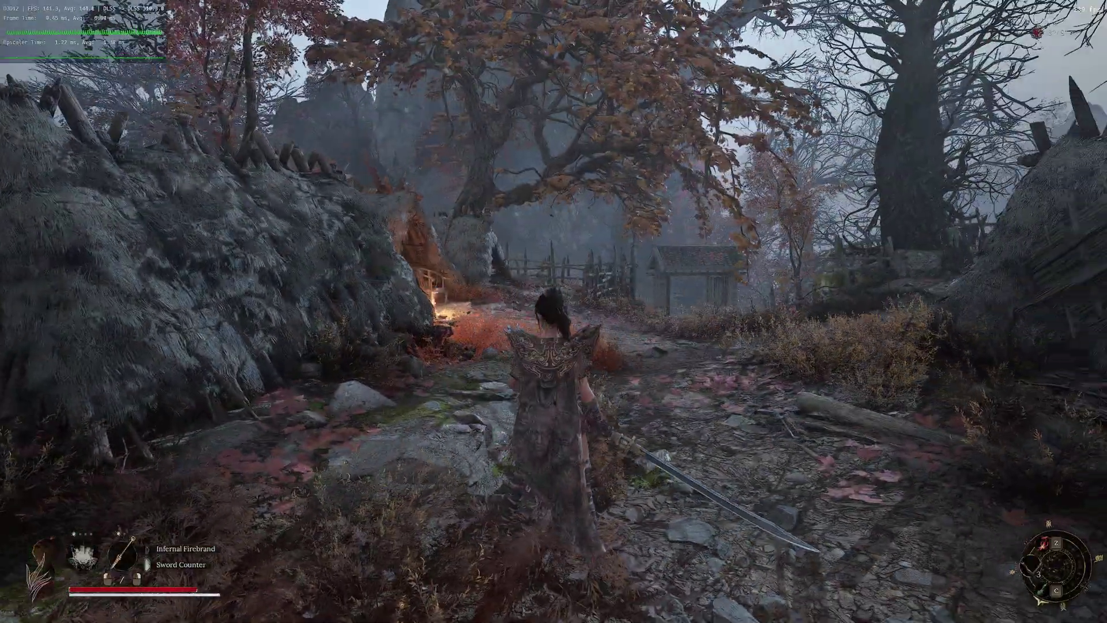
key(a)
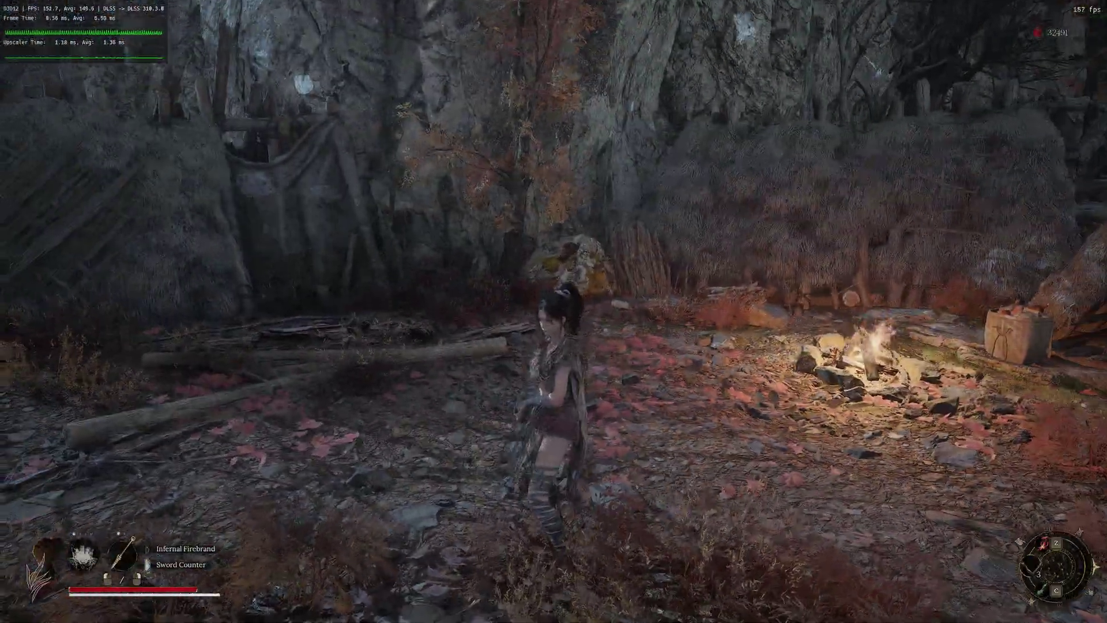
key(w)
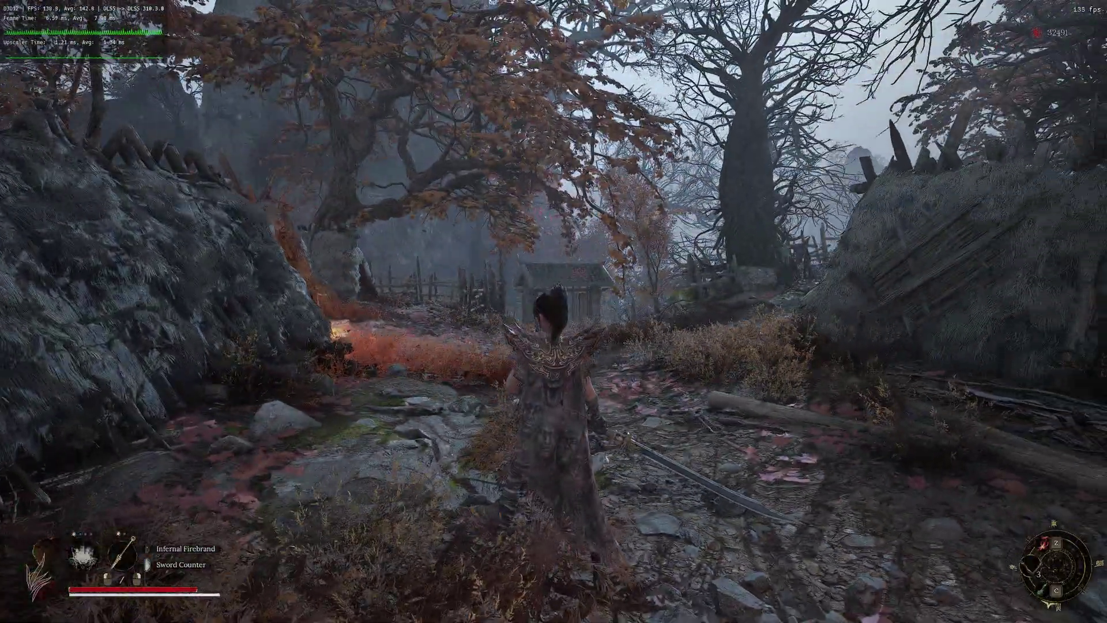
key(s)
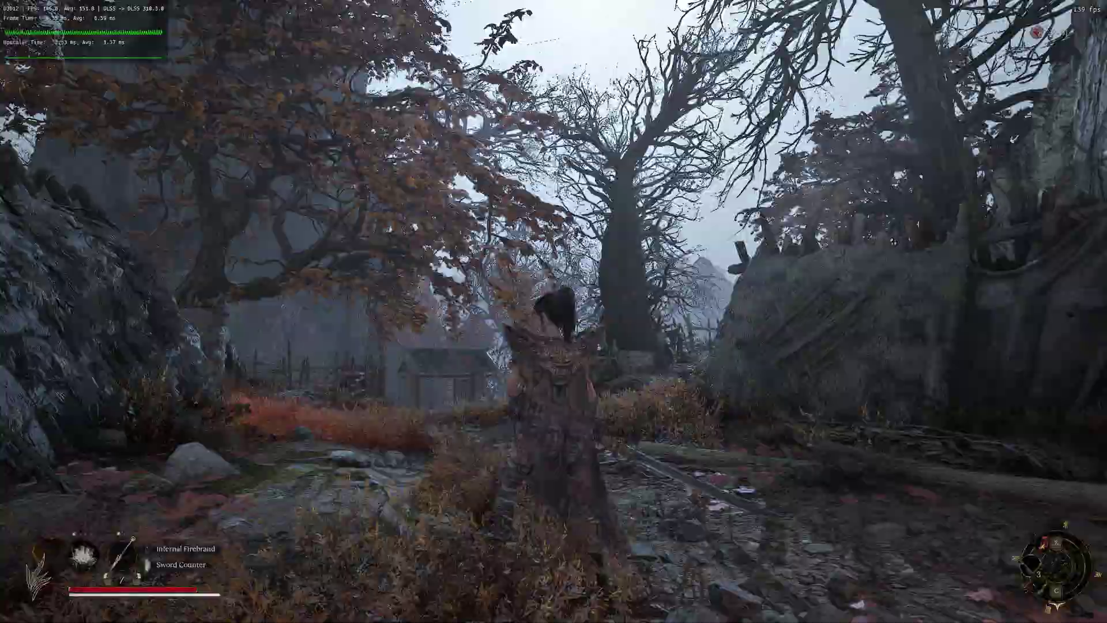
key(w)
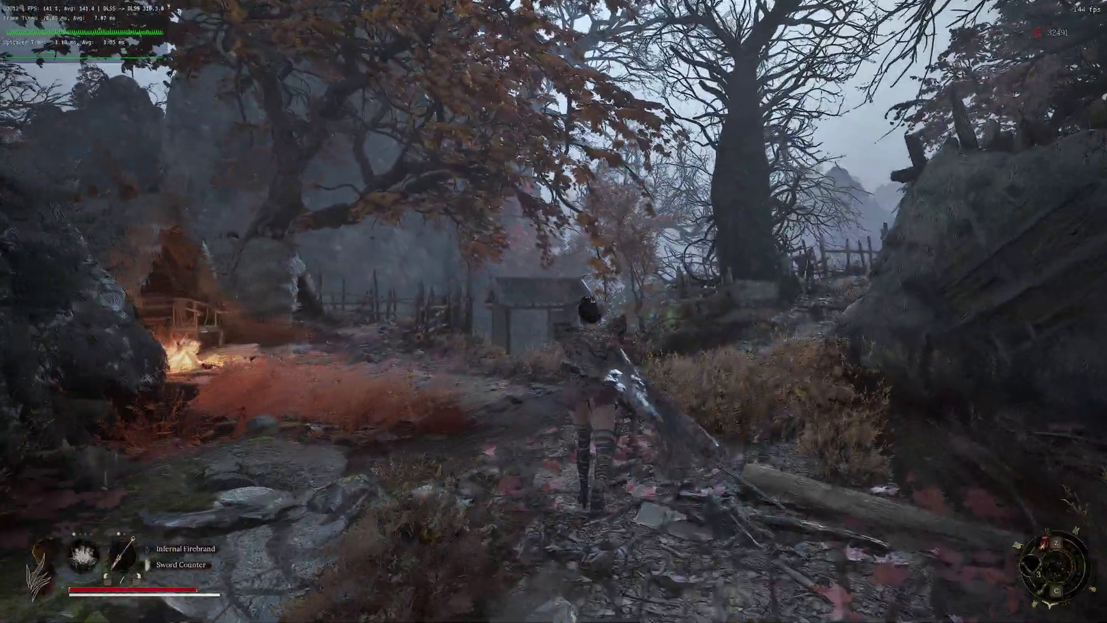
key(w)
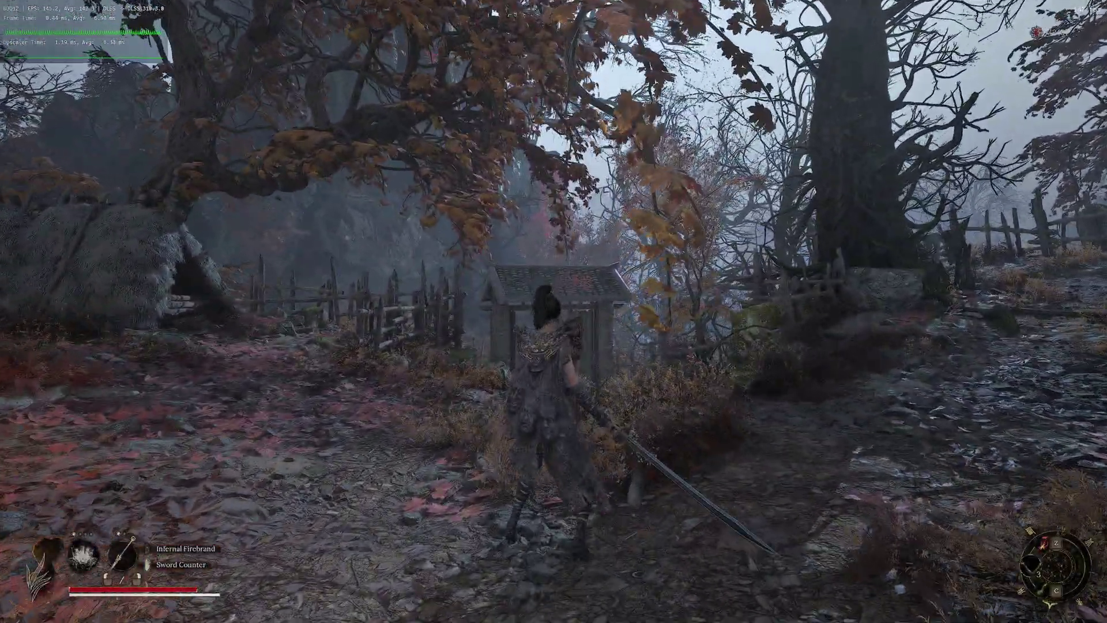